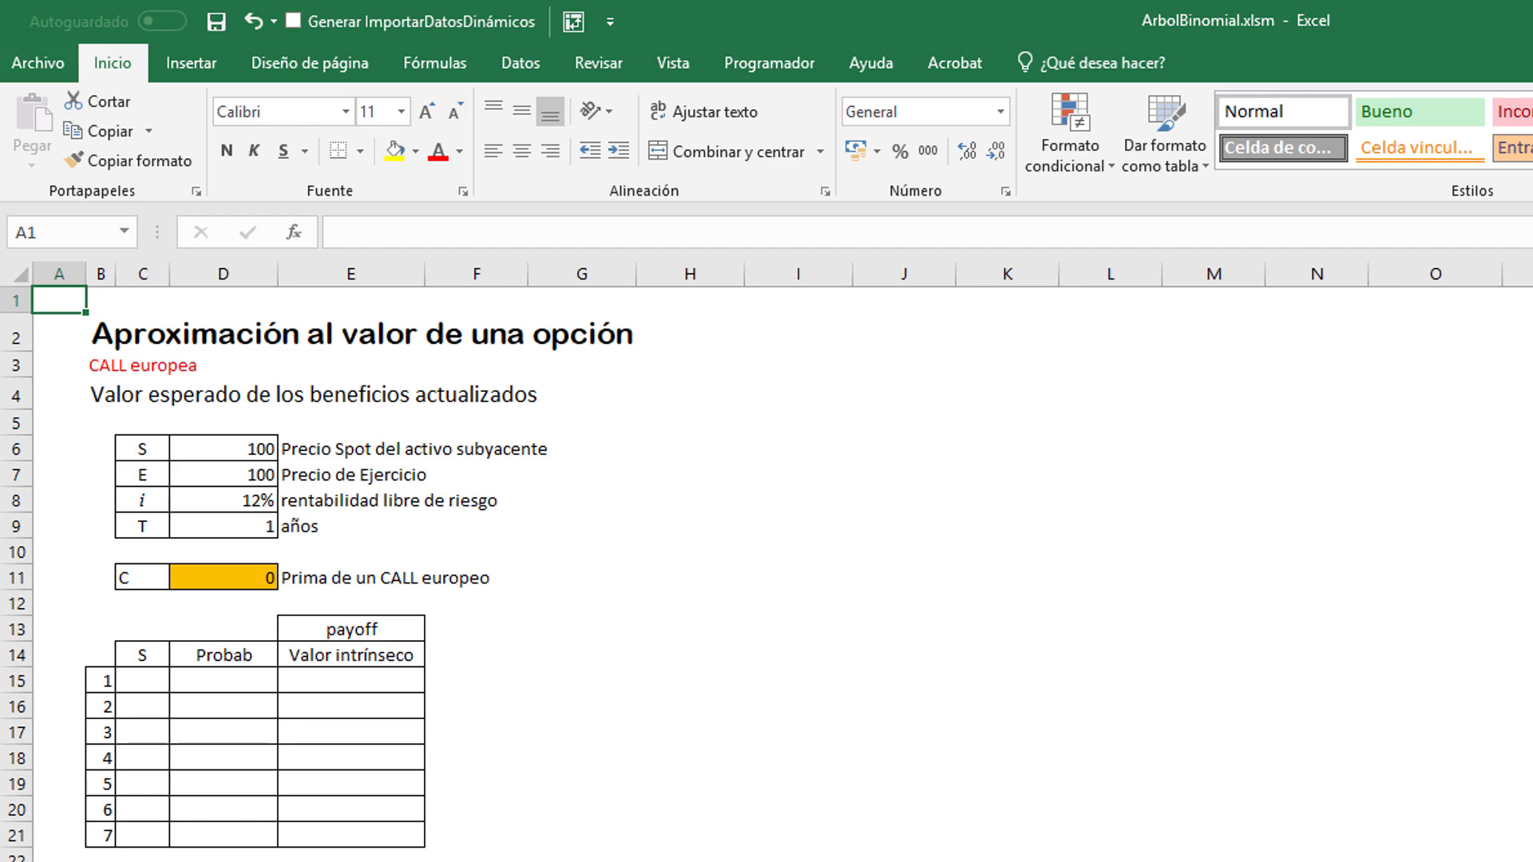
Step: Review the European call's inputs: spot price S, exercise price E, risk-free rate i, term T and the premium C
left_click(109, 367)
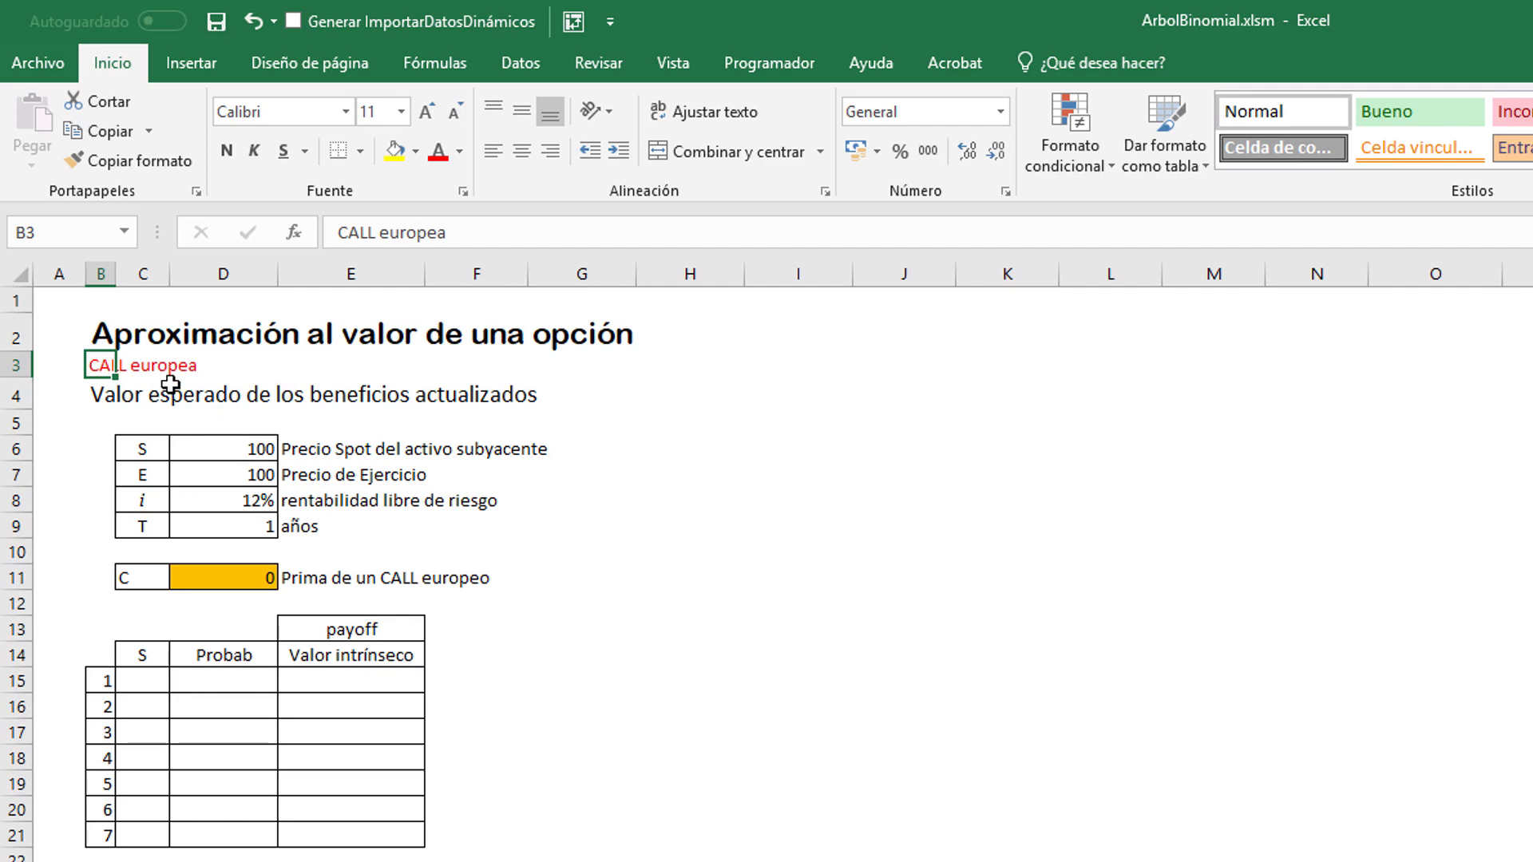
left_click(263, 375)
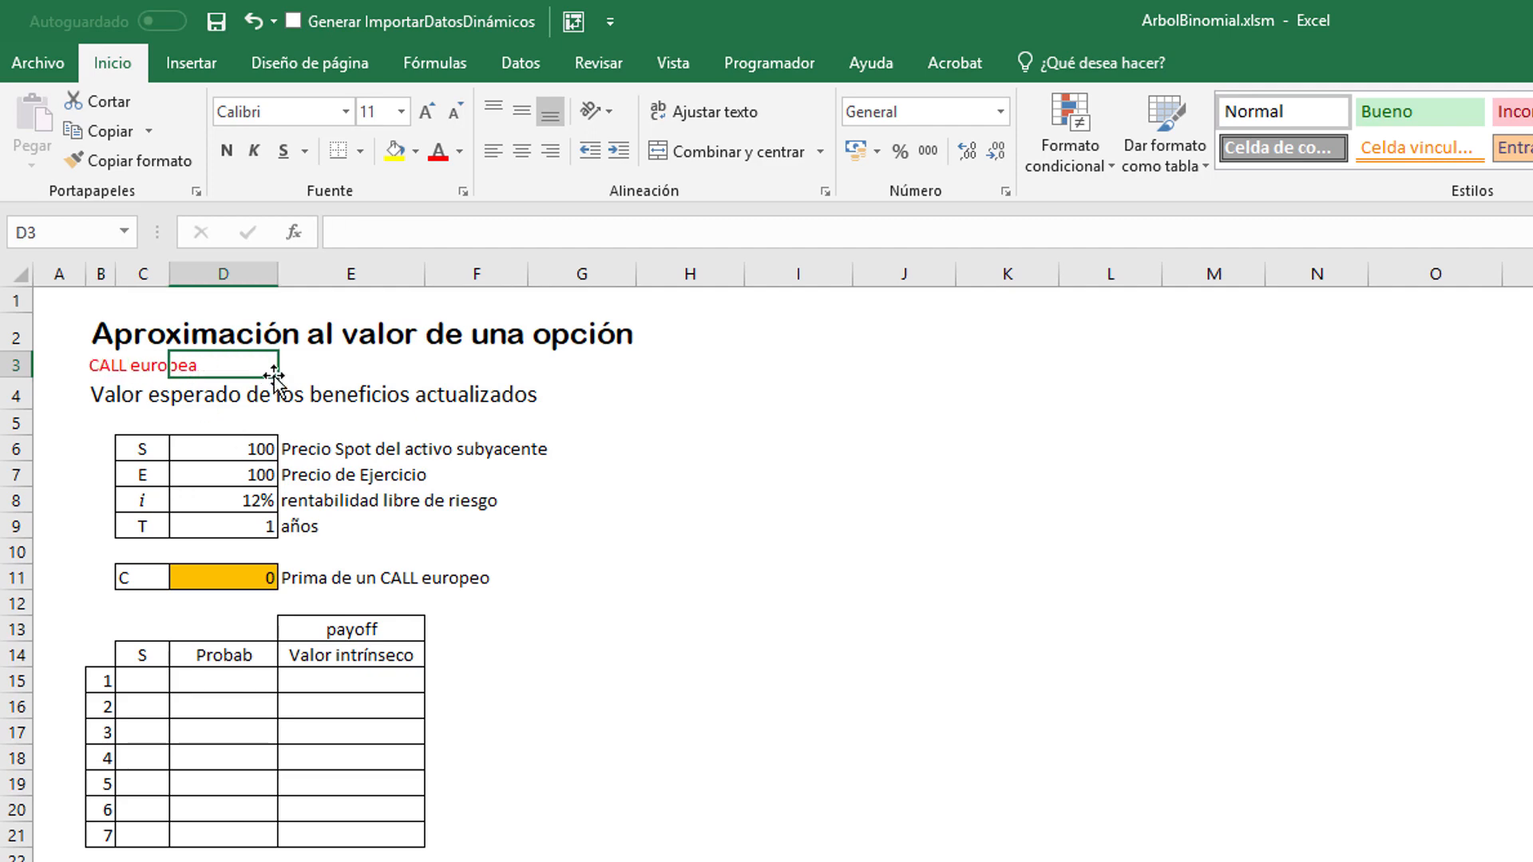
left_click(298, 371)
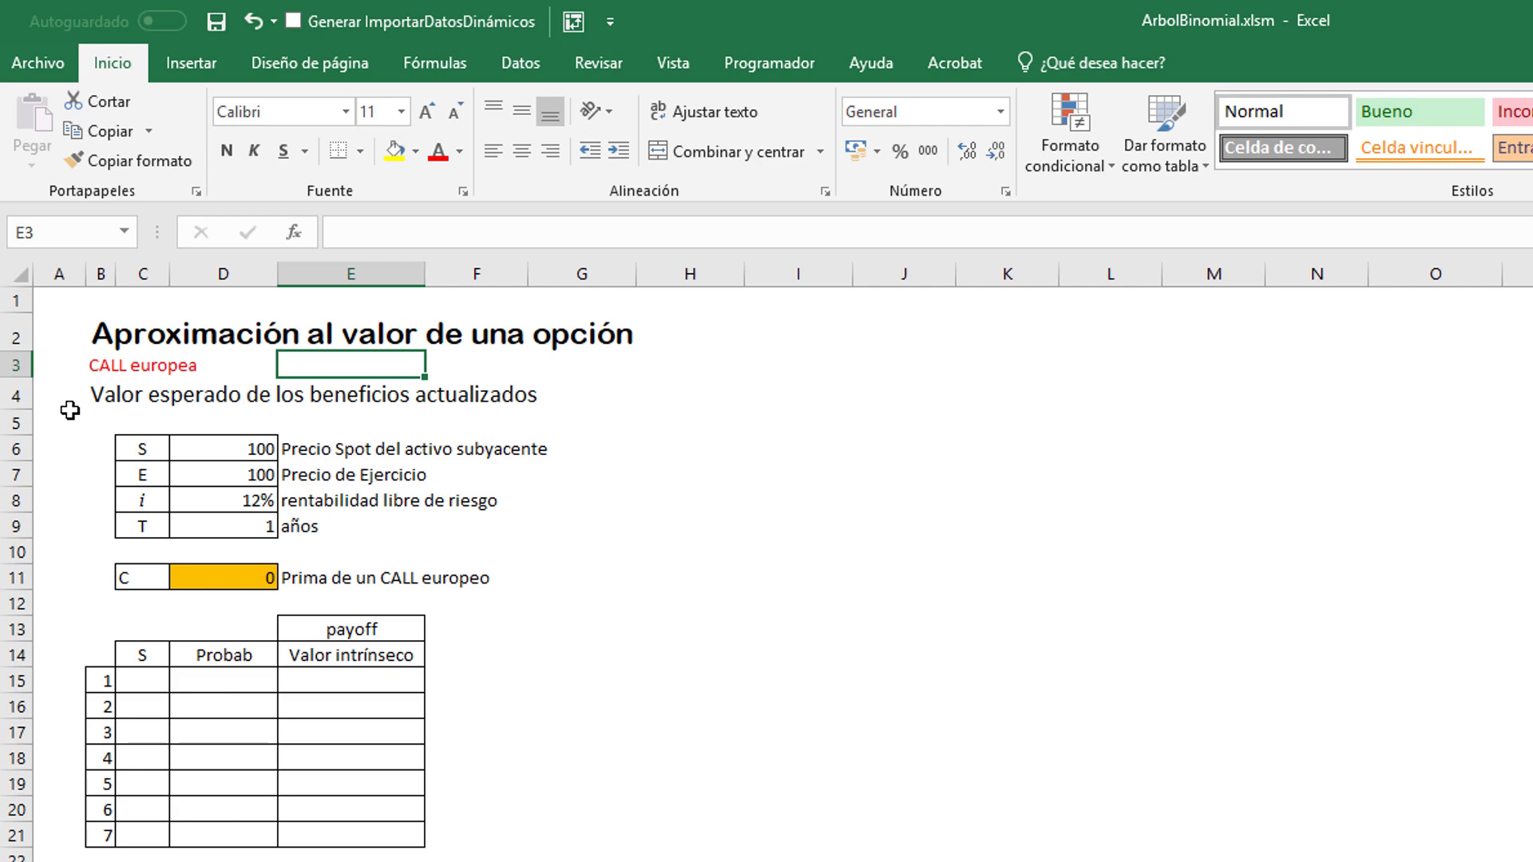
left_click(140, 454)
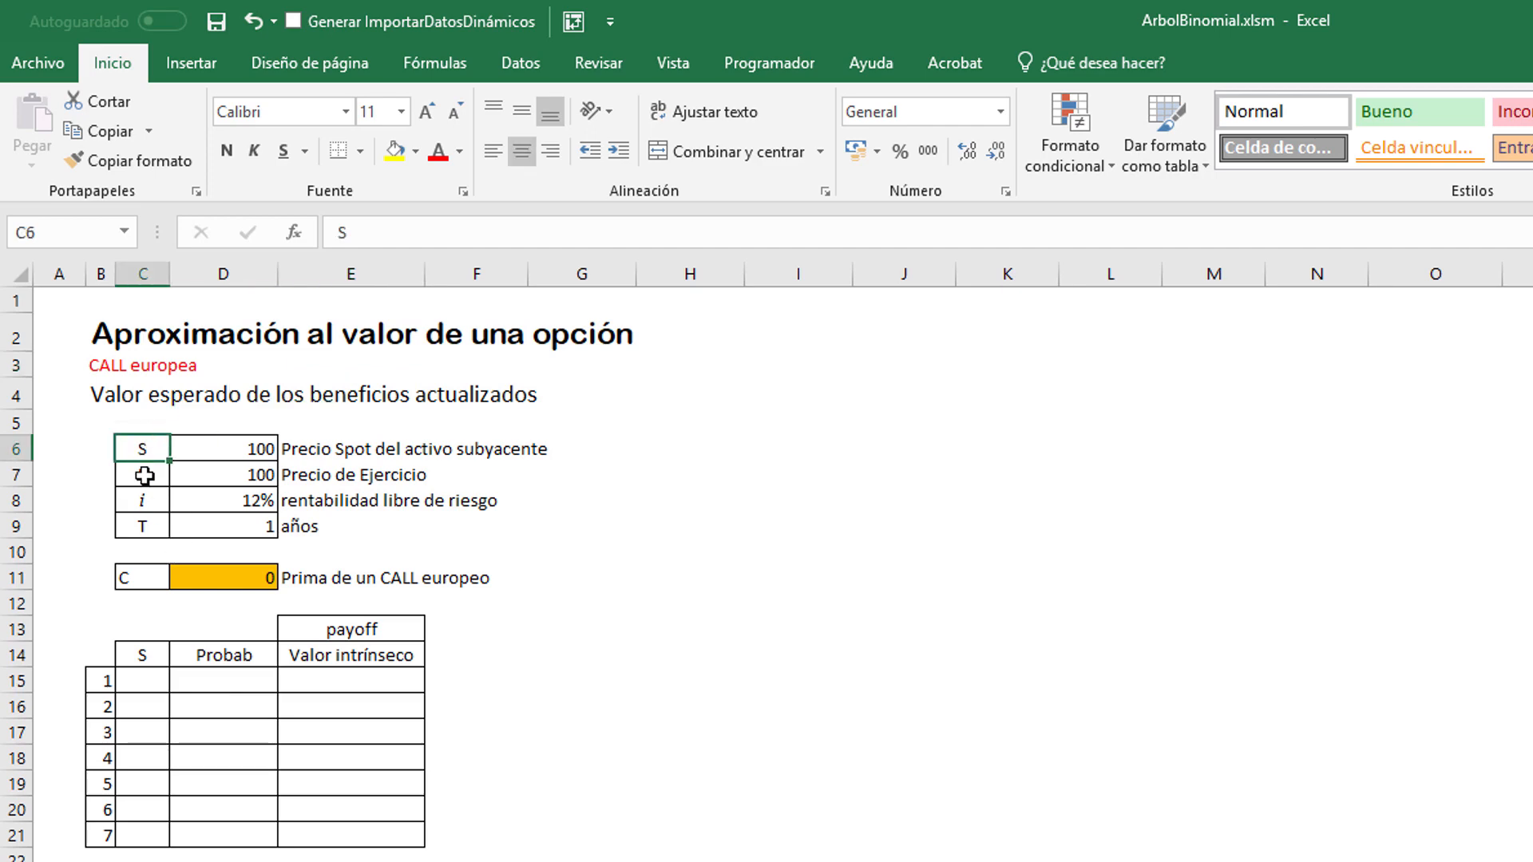
left_click(221, 448)
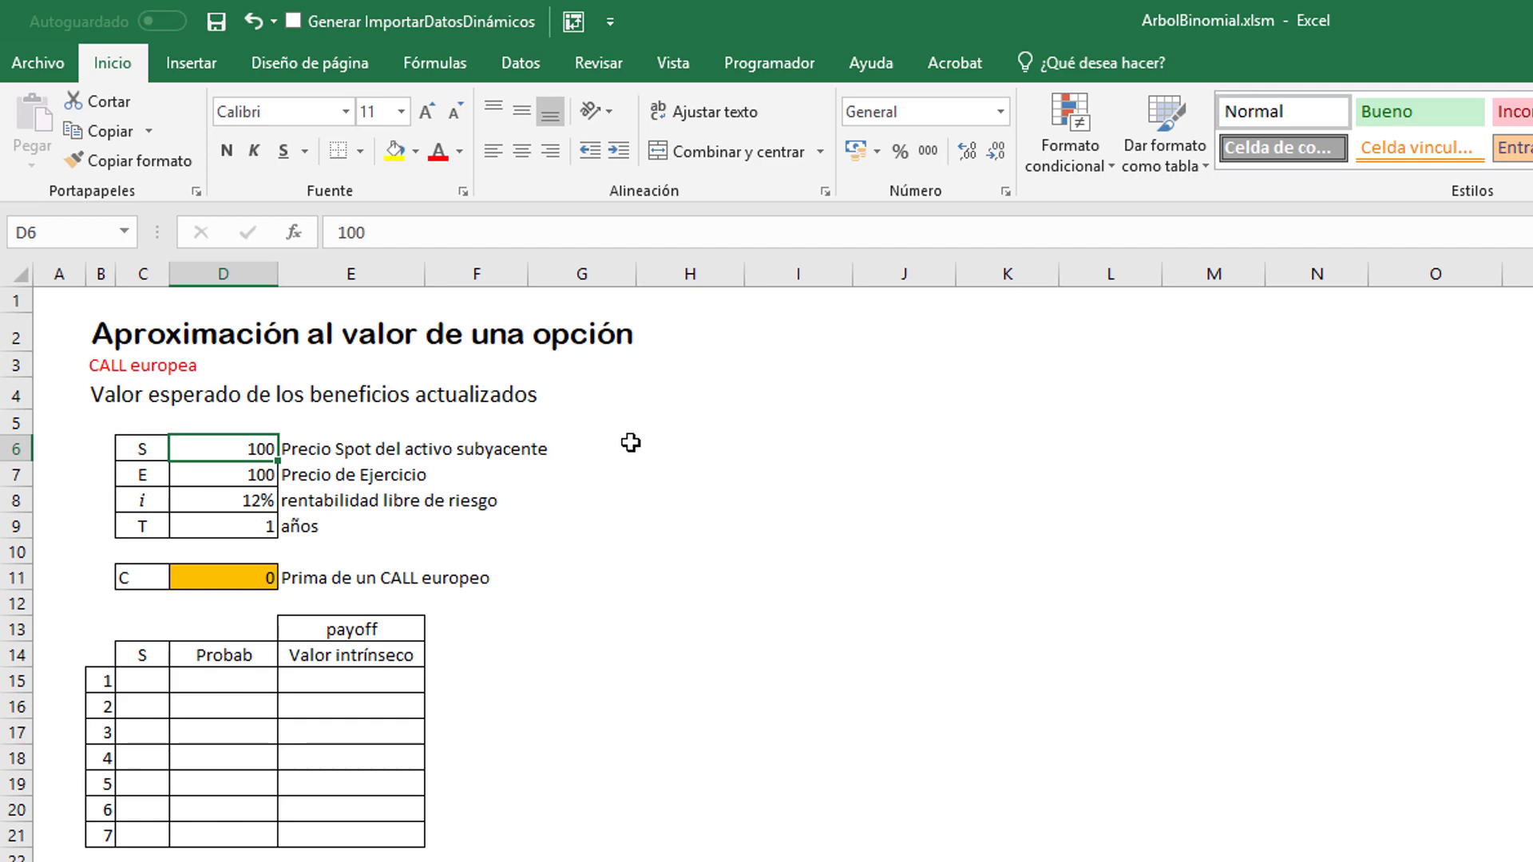
left_click(256, 472)
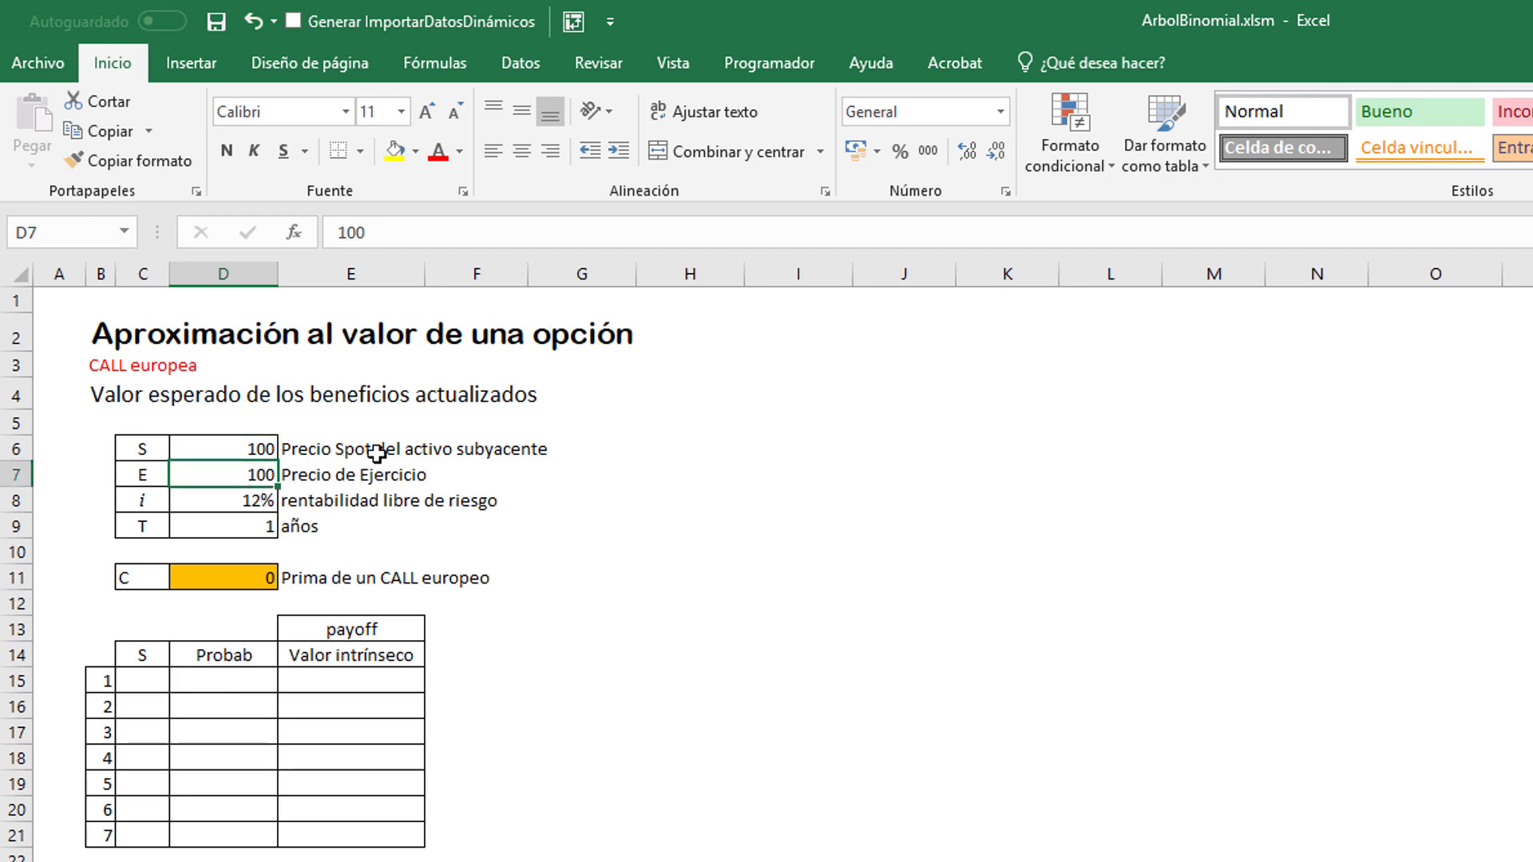
left_click(565, 477)
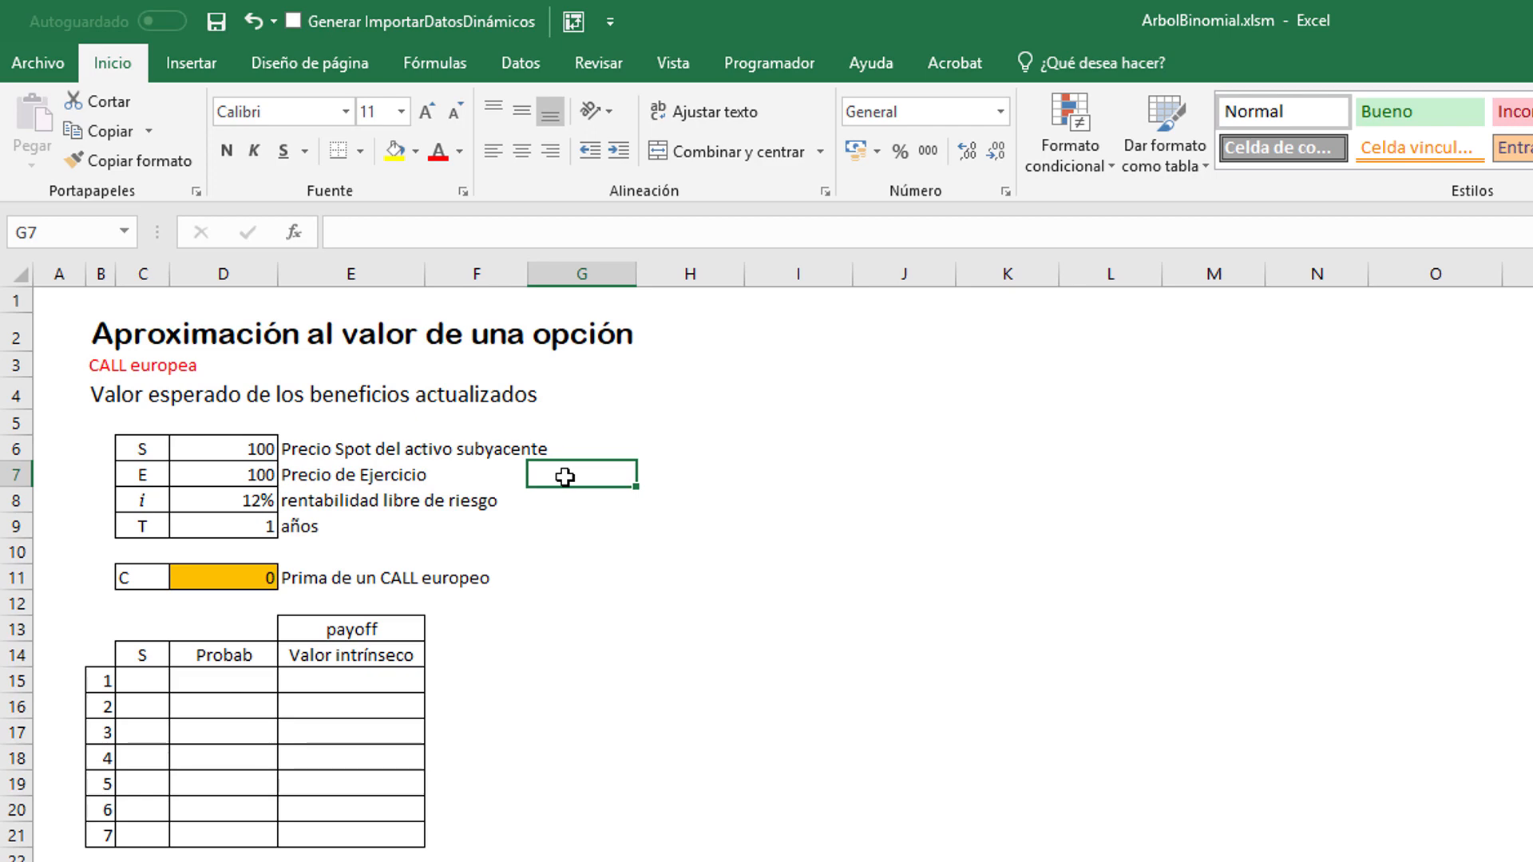
left_click(144, 512)
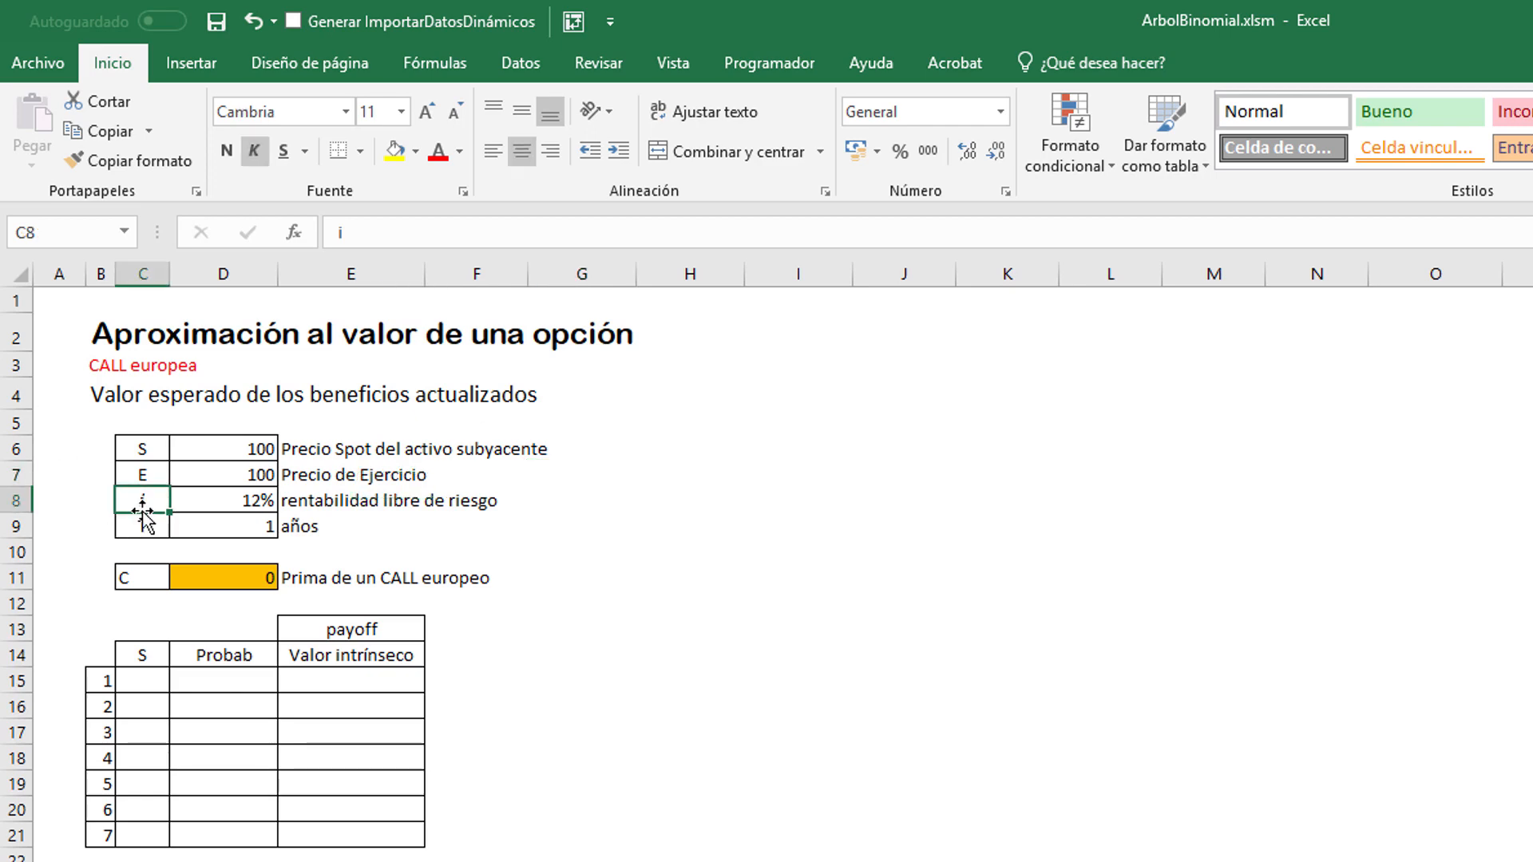
left_click(233, 512)
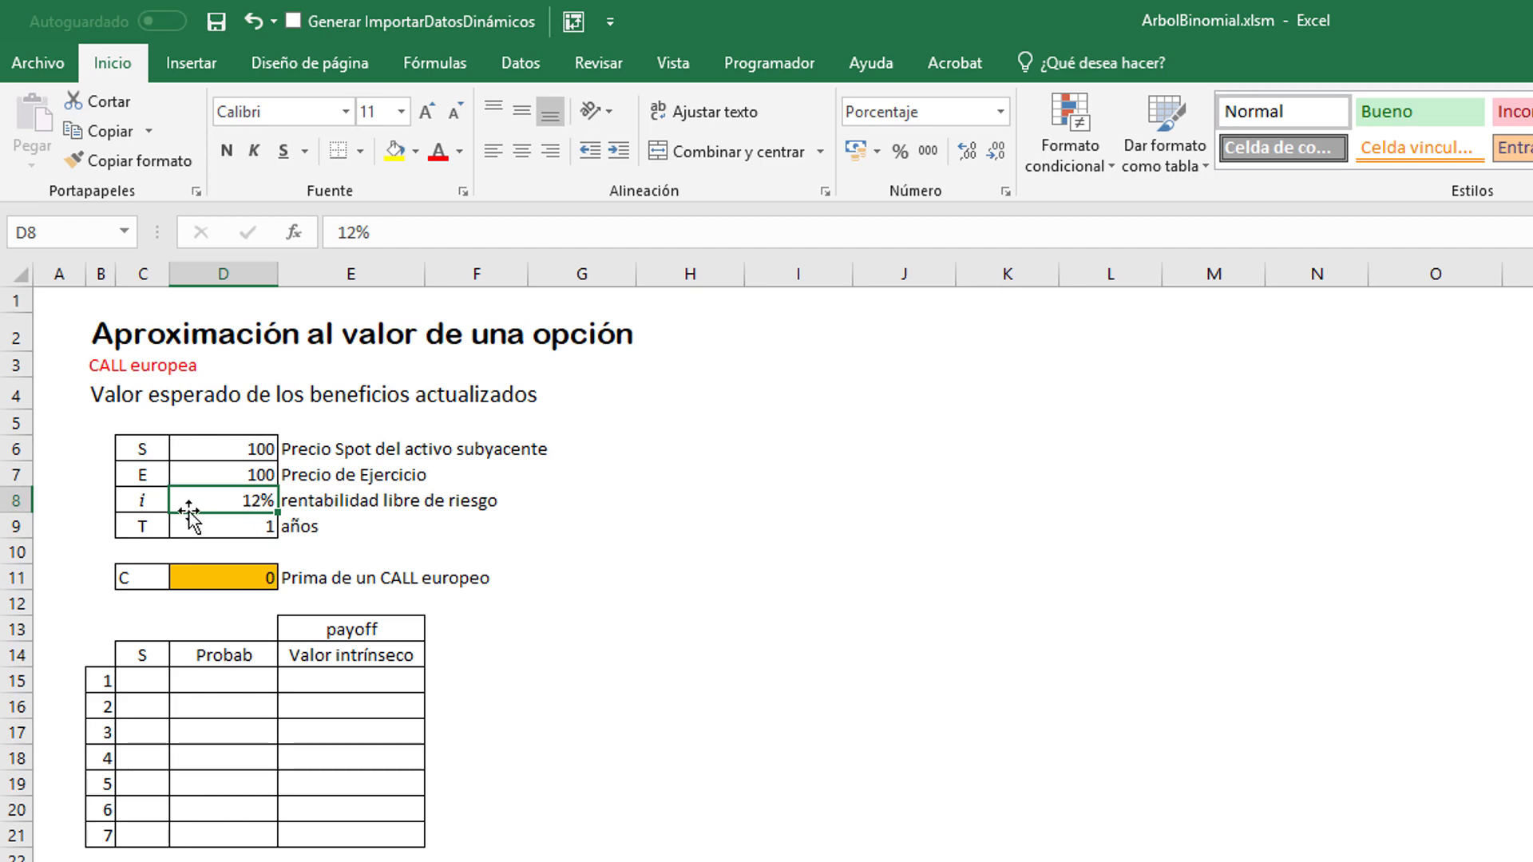
left_click(139, 503)
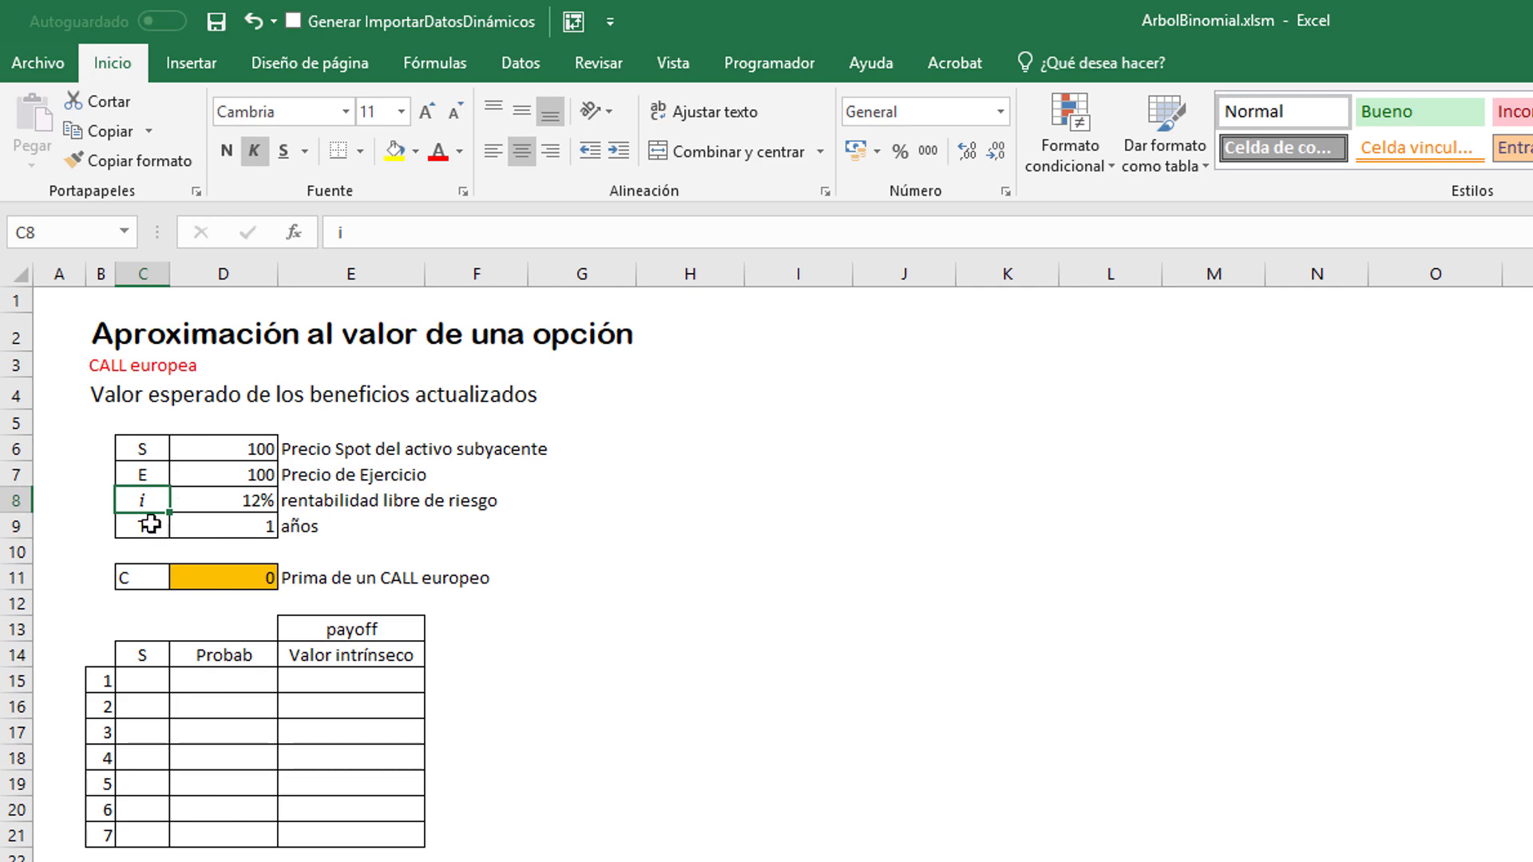
left_click(140, 527)
type("T")
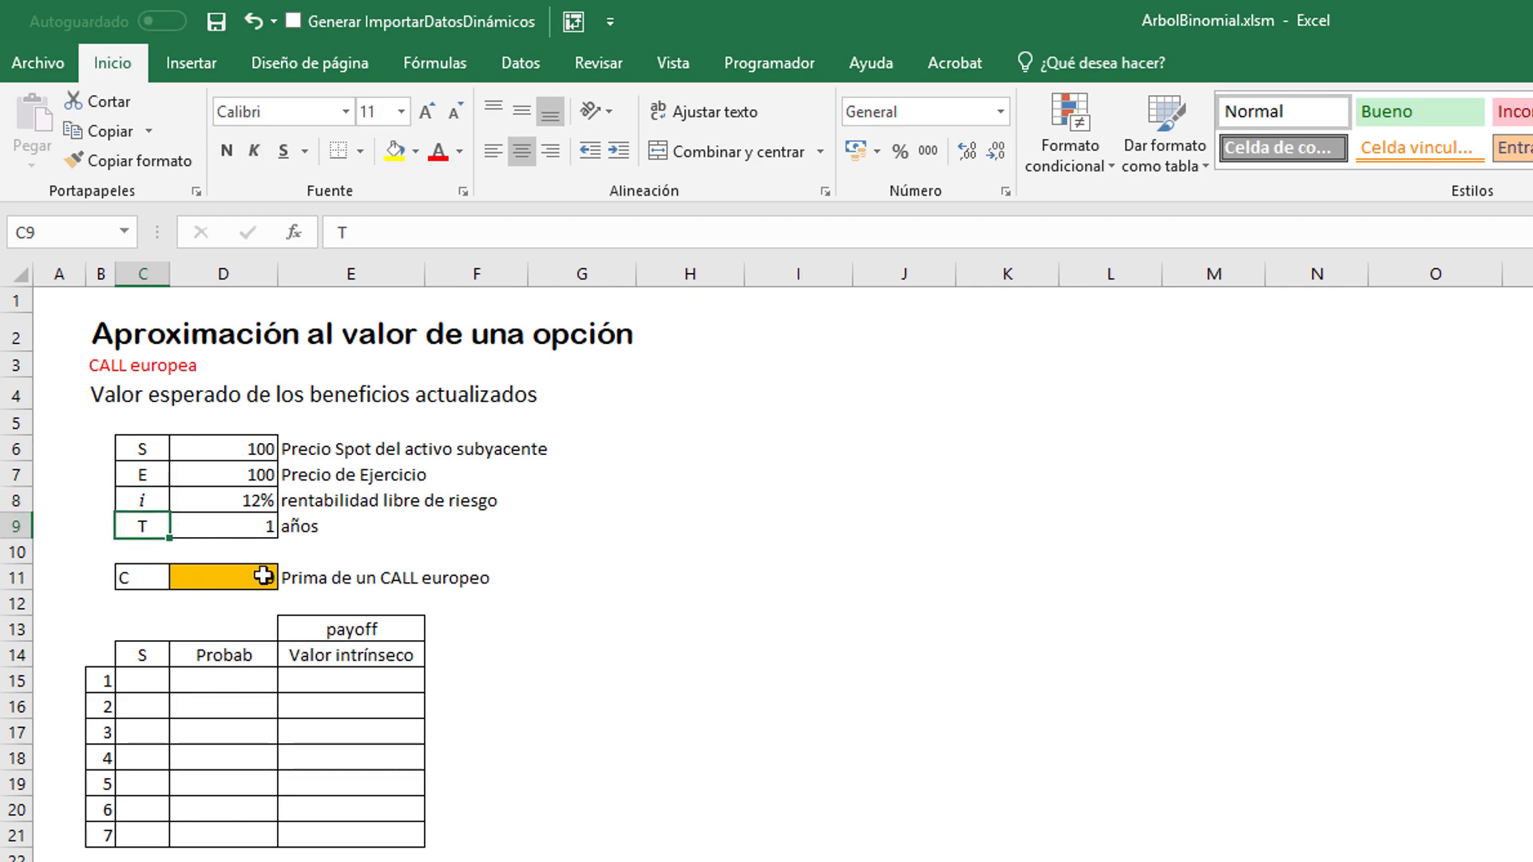
left_click(249, 531)
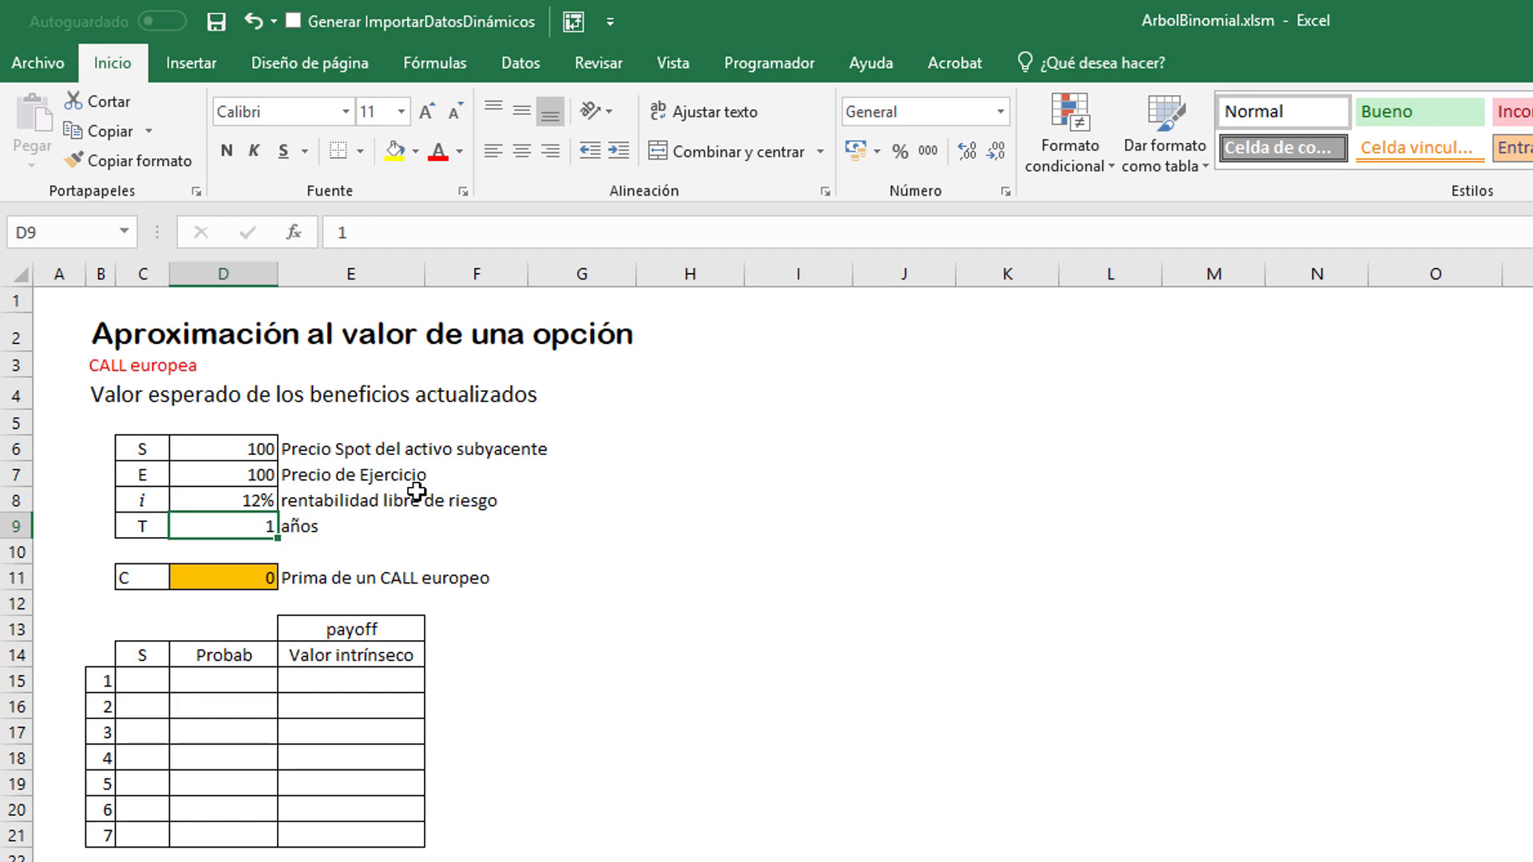
left_click(149, 580)
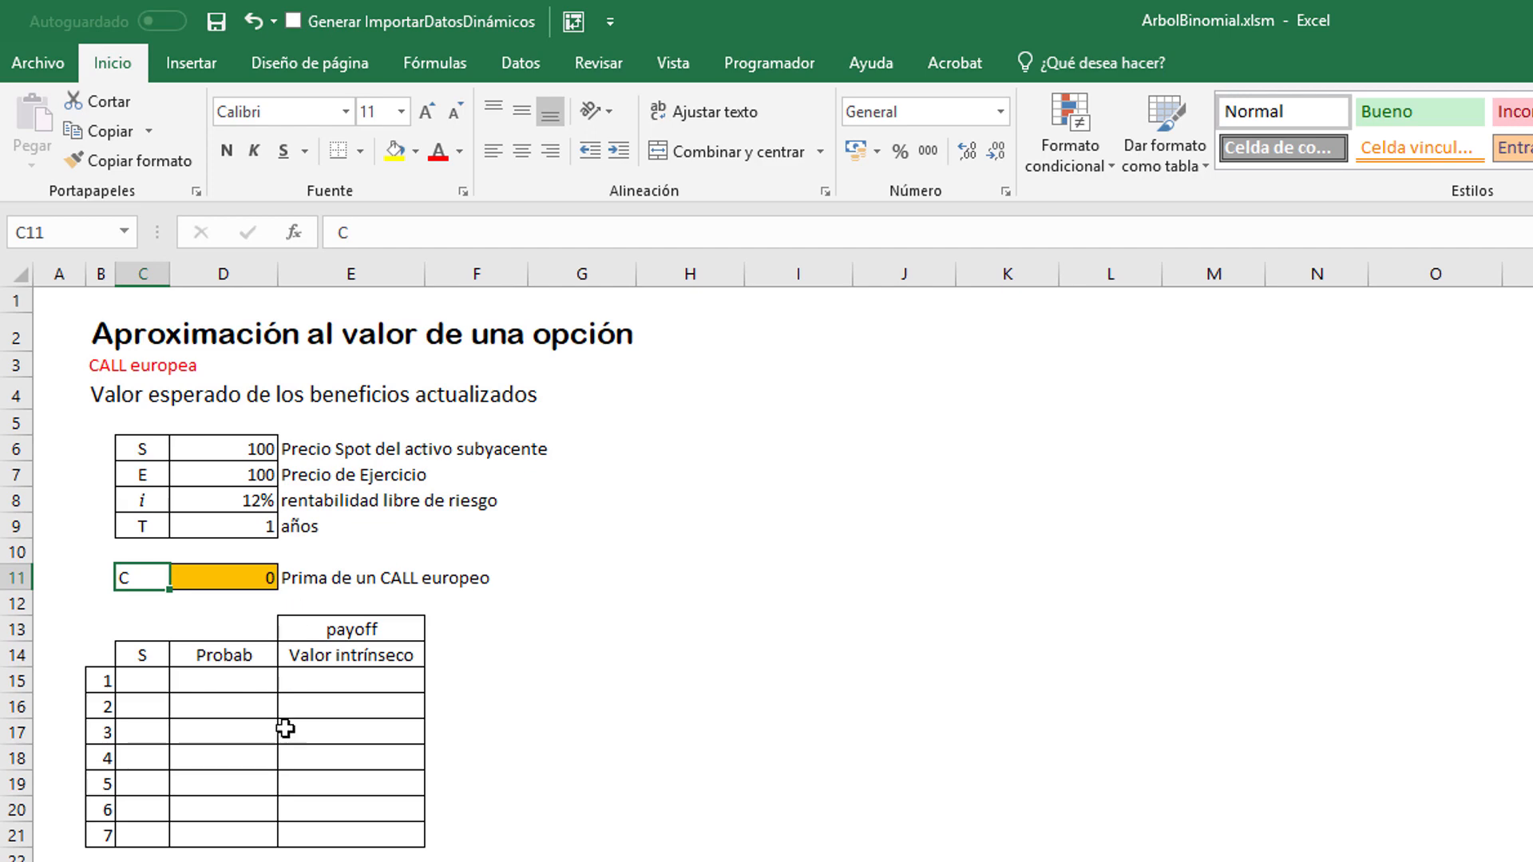
Step: Enter the underlying prices 100 in C18 and 110 in C17 of the S column
left_click(152, 757)
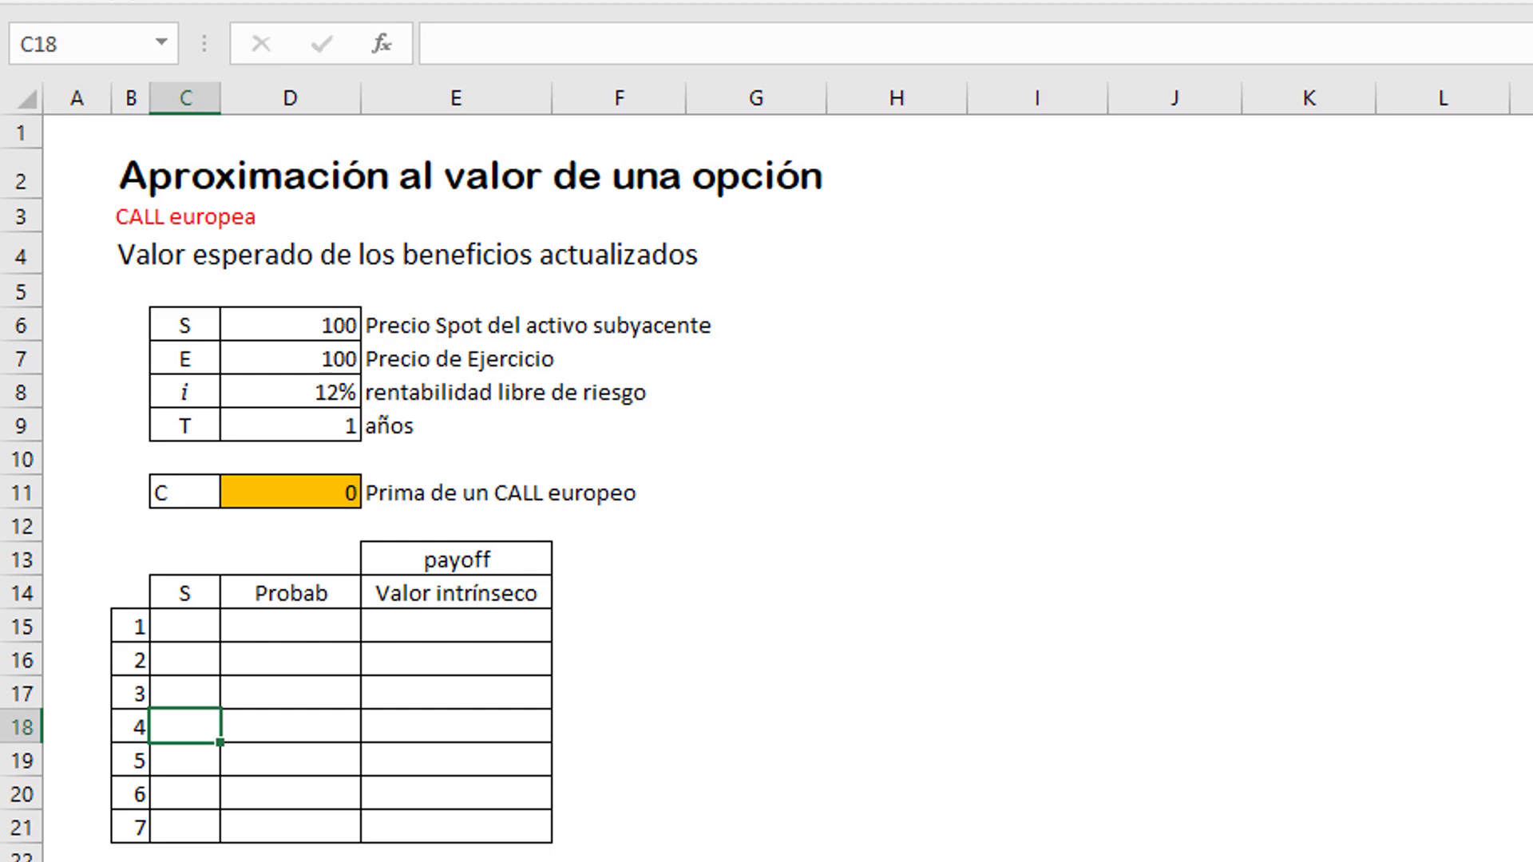
type("100")
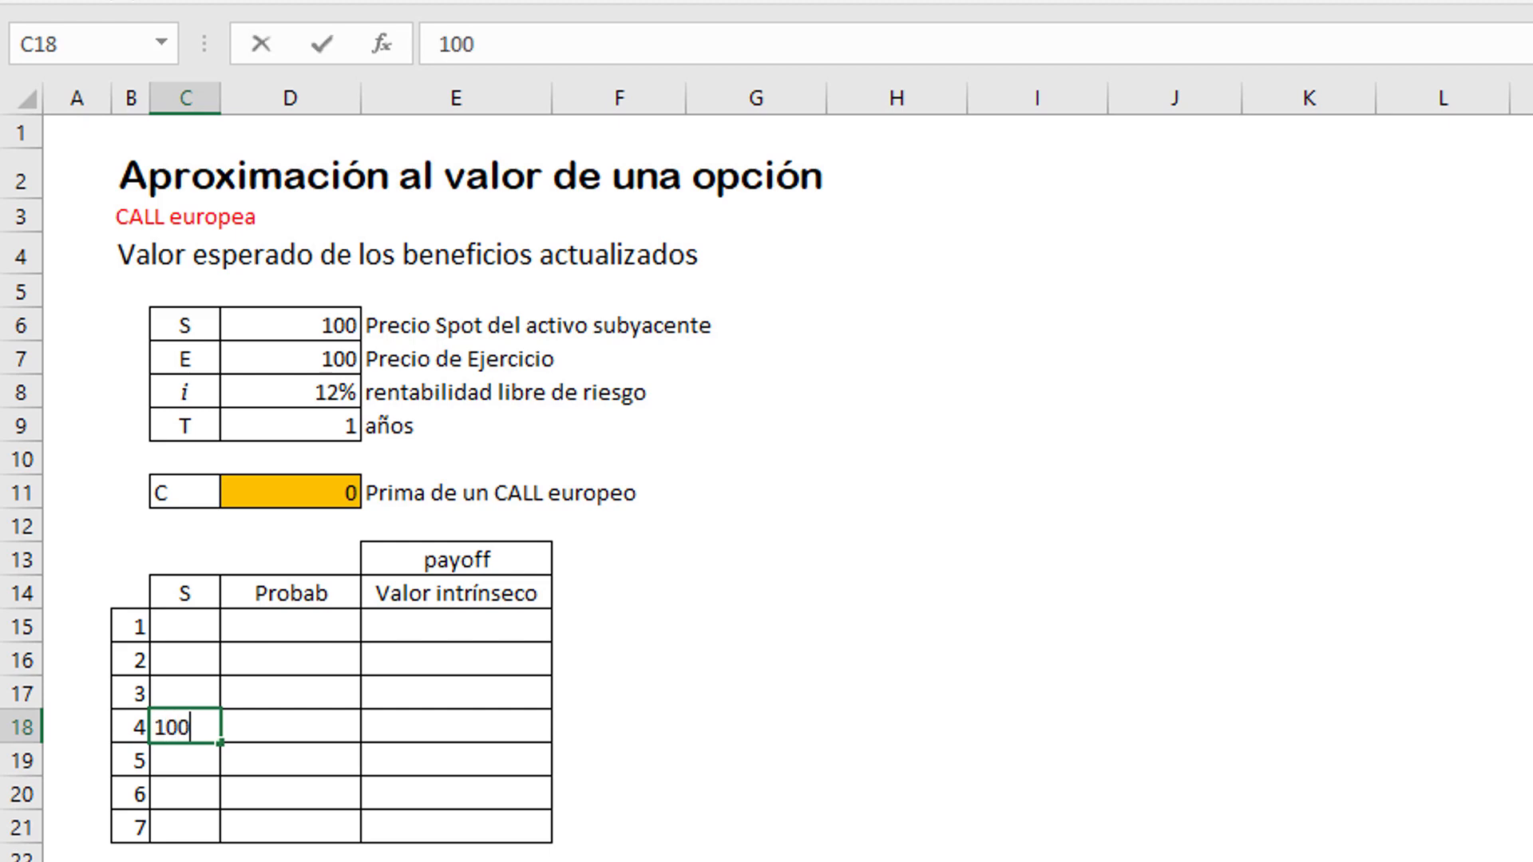
key("Up")
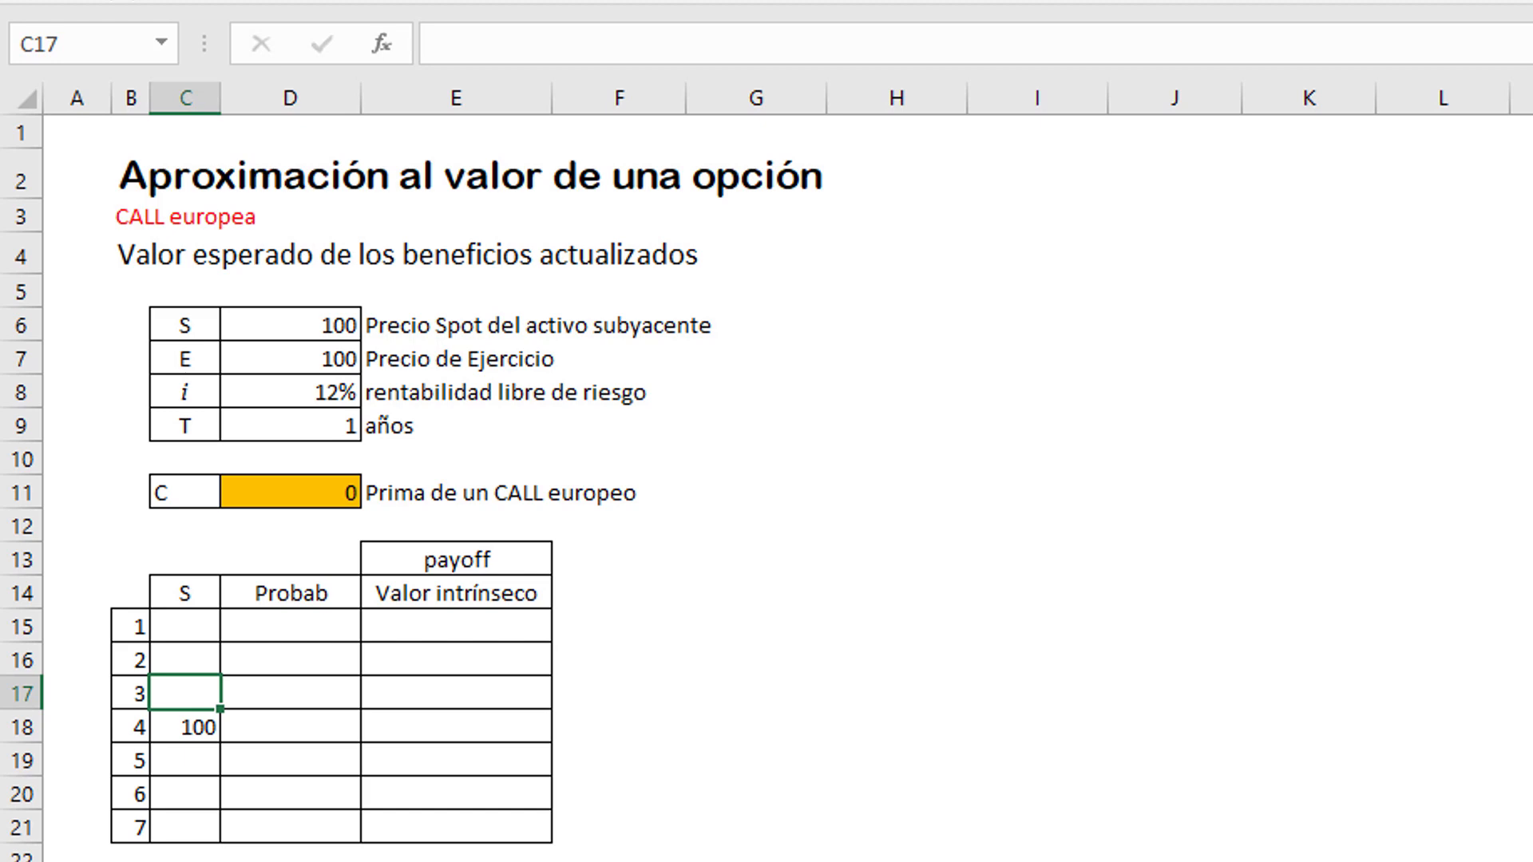
type("110")
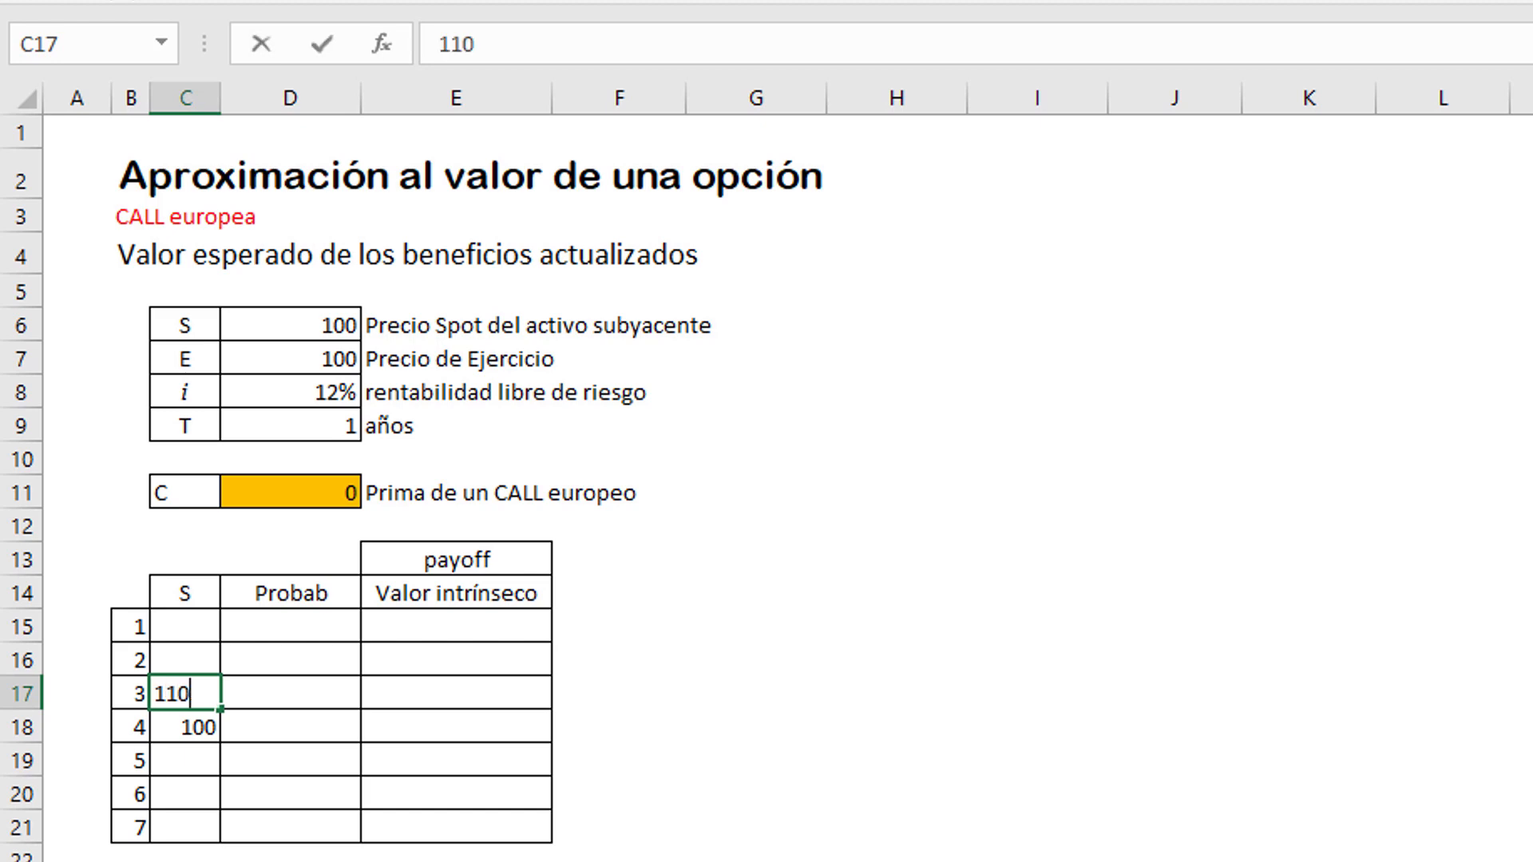
key("Return")
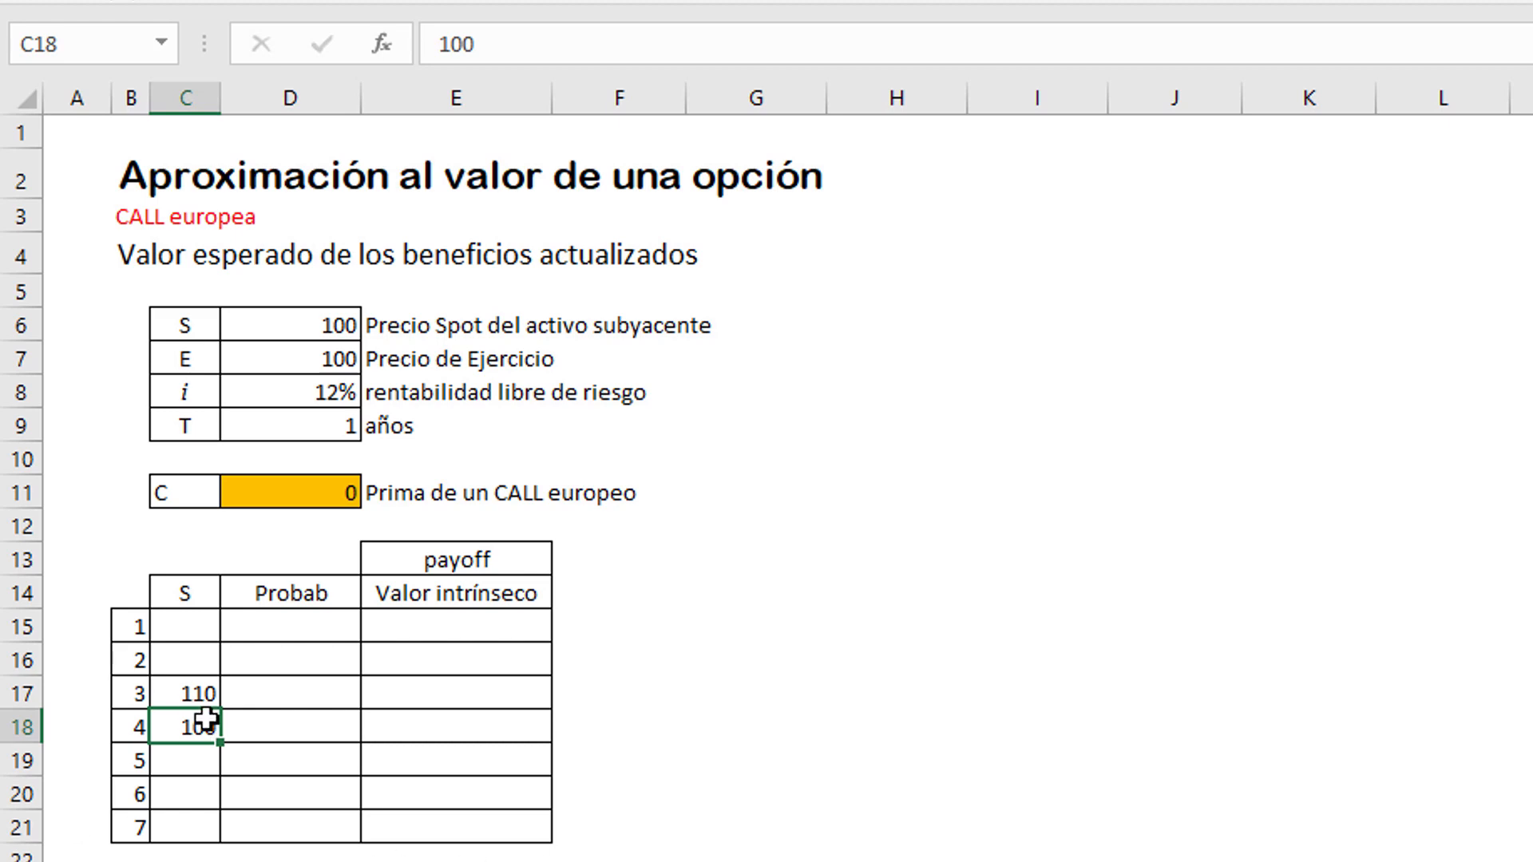
Step: Extend the S price series in steps of 10, up to 130 in C15 and down to 70 in C21
left_click_drag(200, 724, 227, 636)
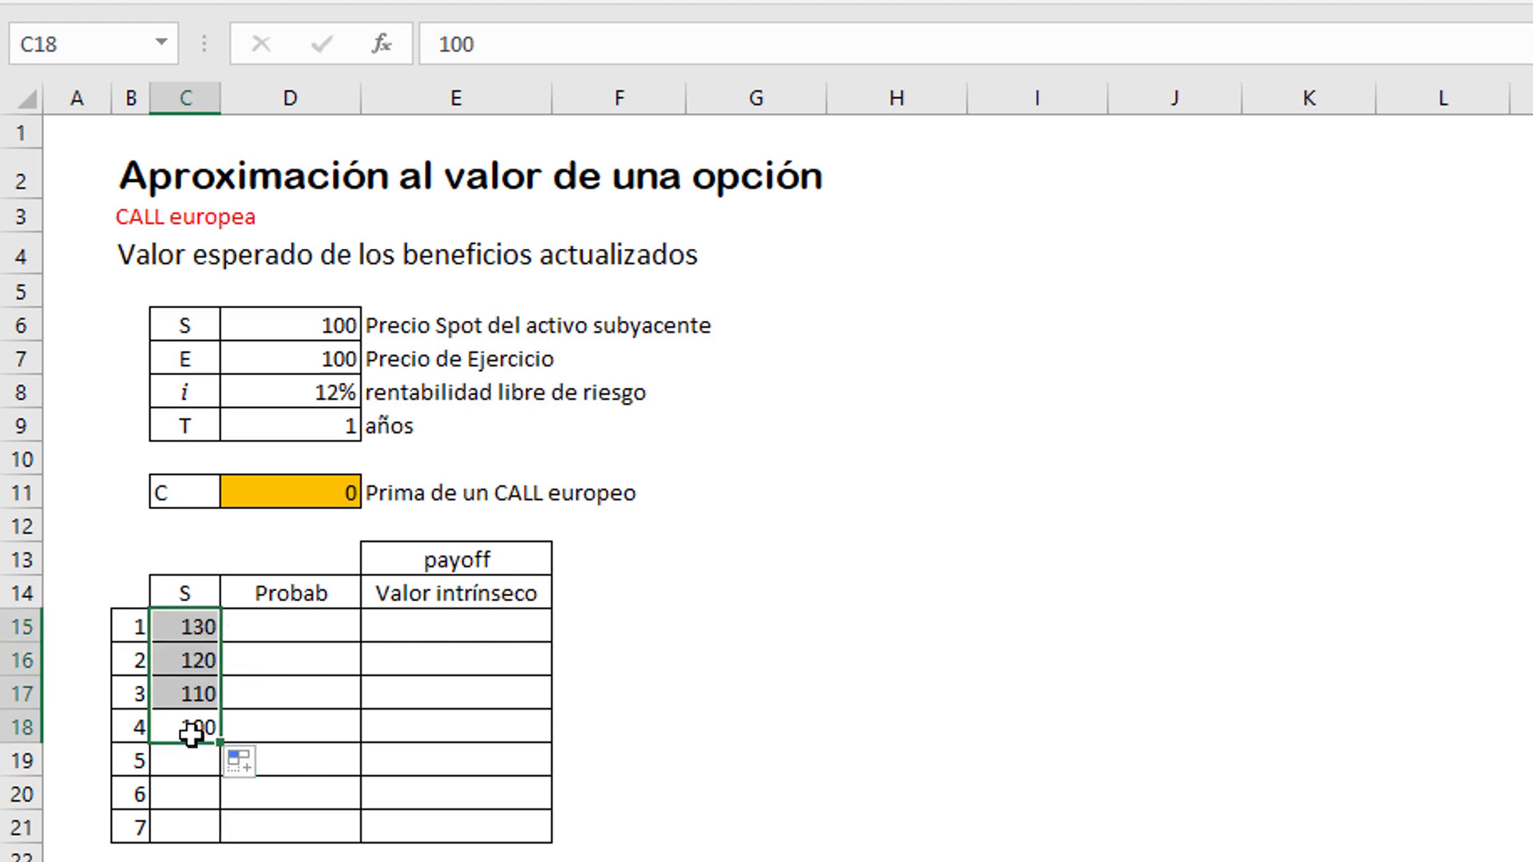
left_click(194, 627)
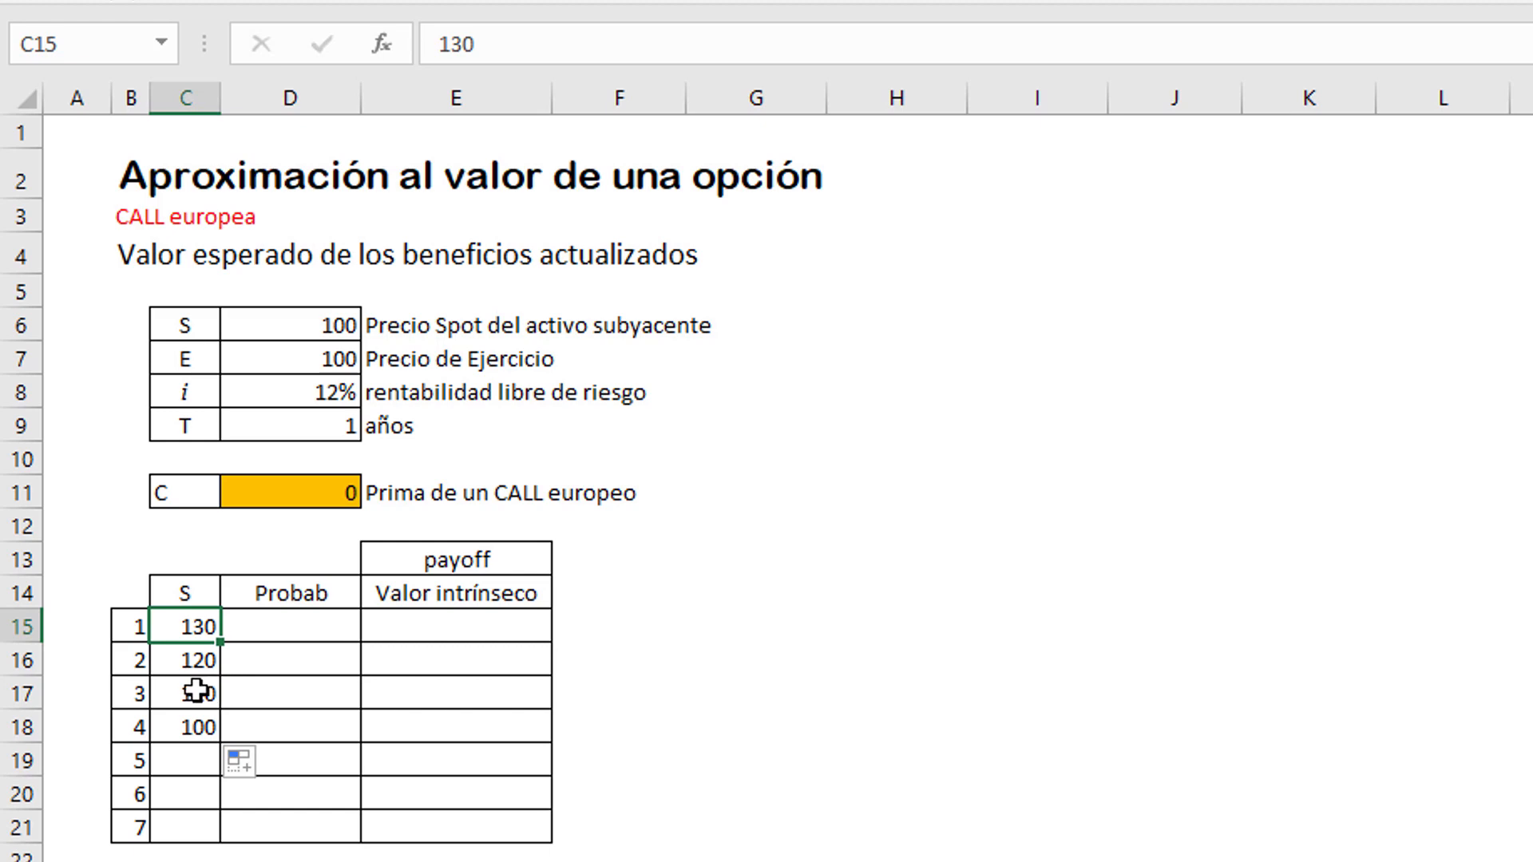
left_click(198, 699)
left_click_drag(198, 699, 211, 846)
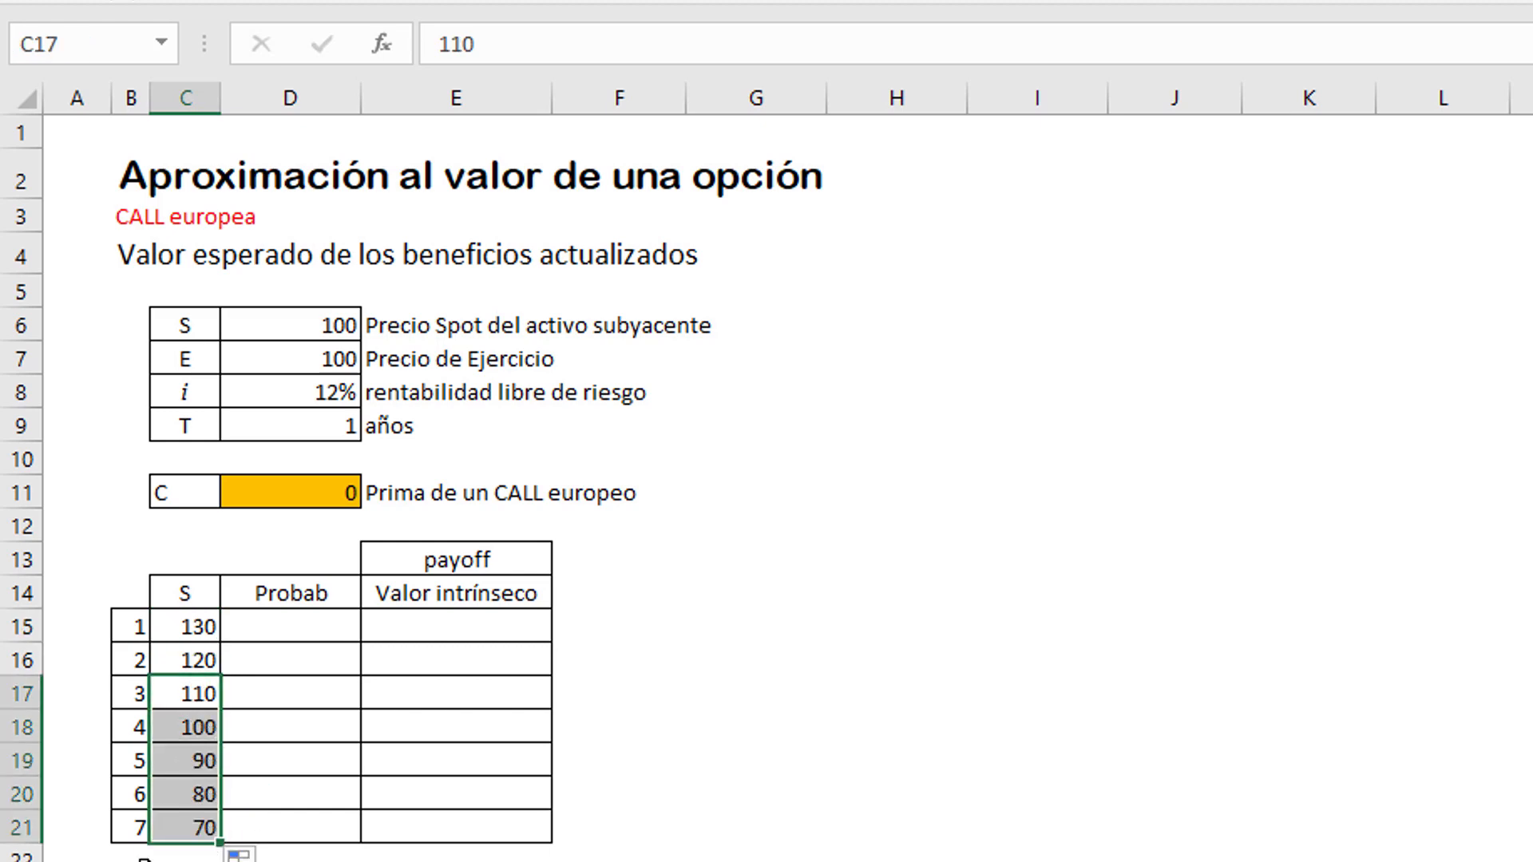
left_click(169, 725)
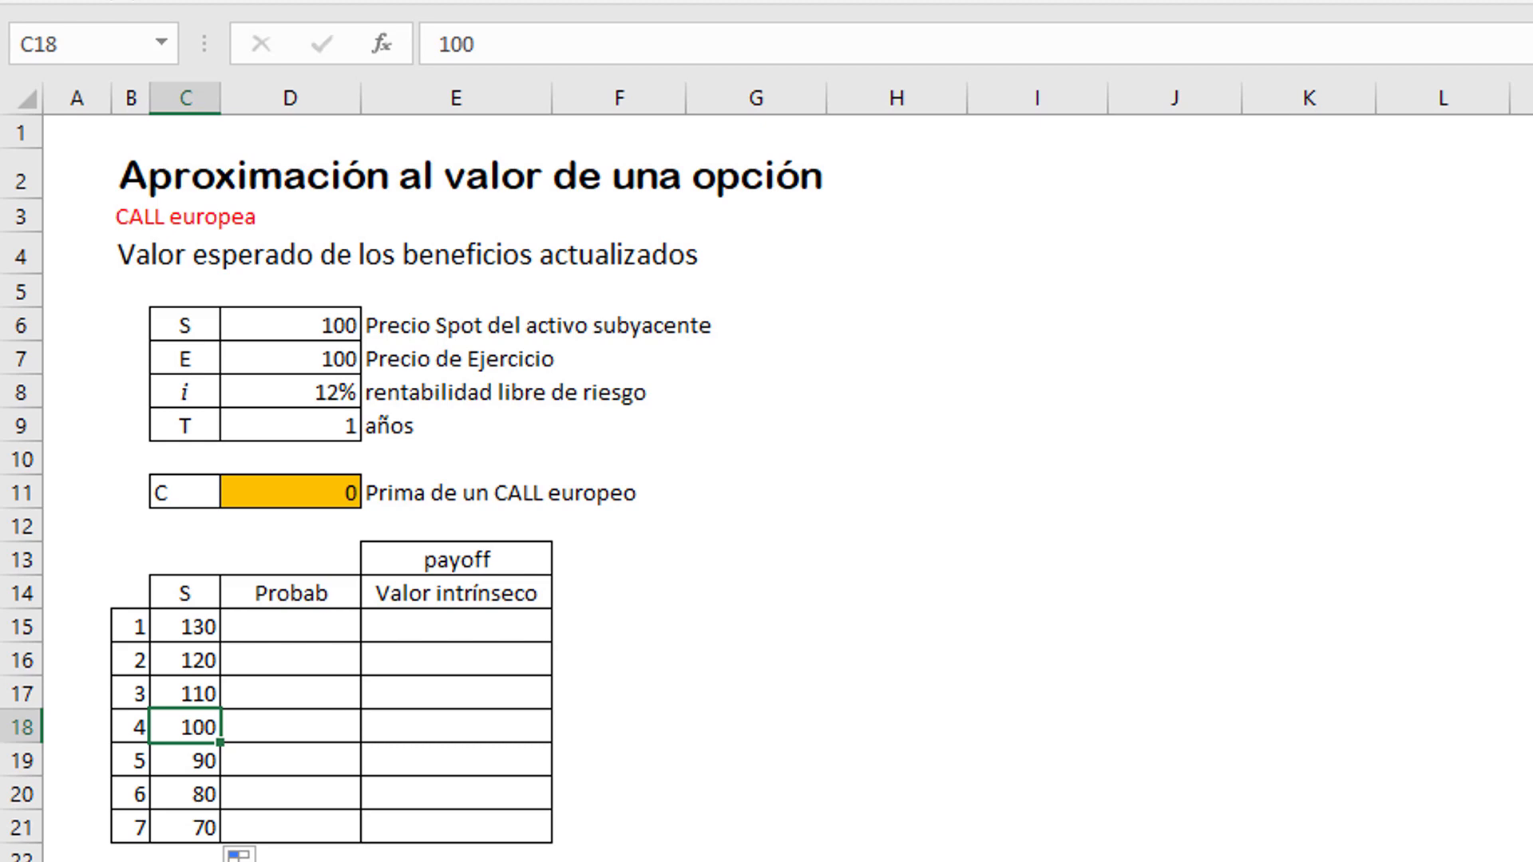
Step: Enter the probabilities 40% for the price of 100 in D18 and 20% for 110 in D17
left_click(325, 696)
left_click(301, 626)
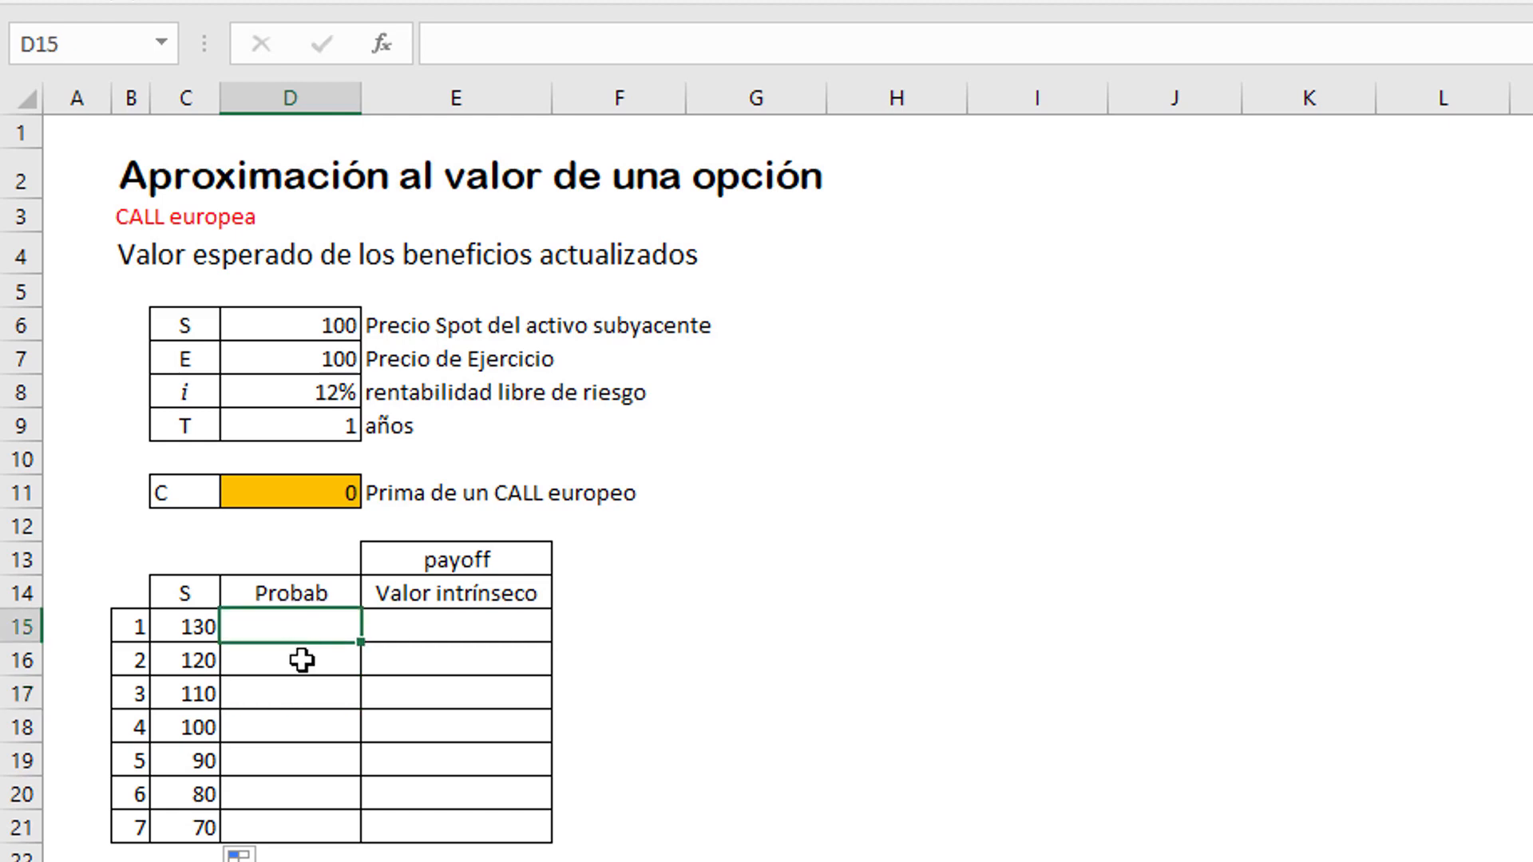
left_click(302, 659)
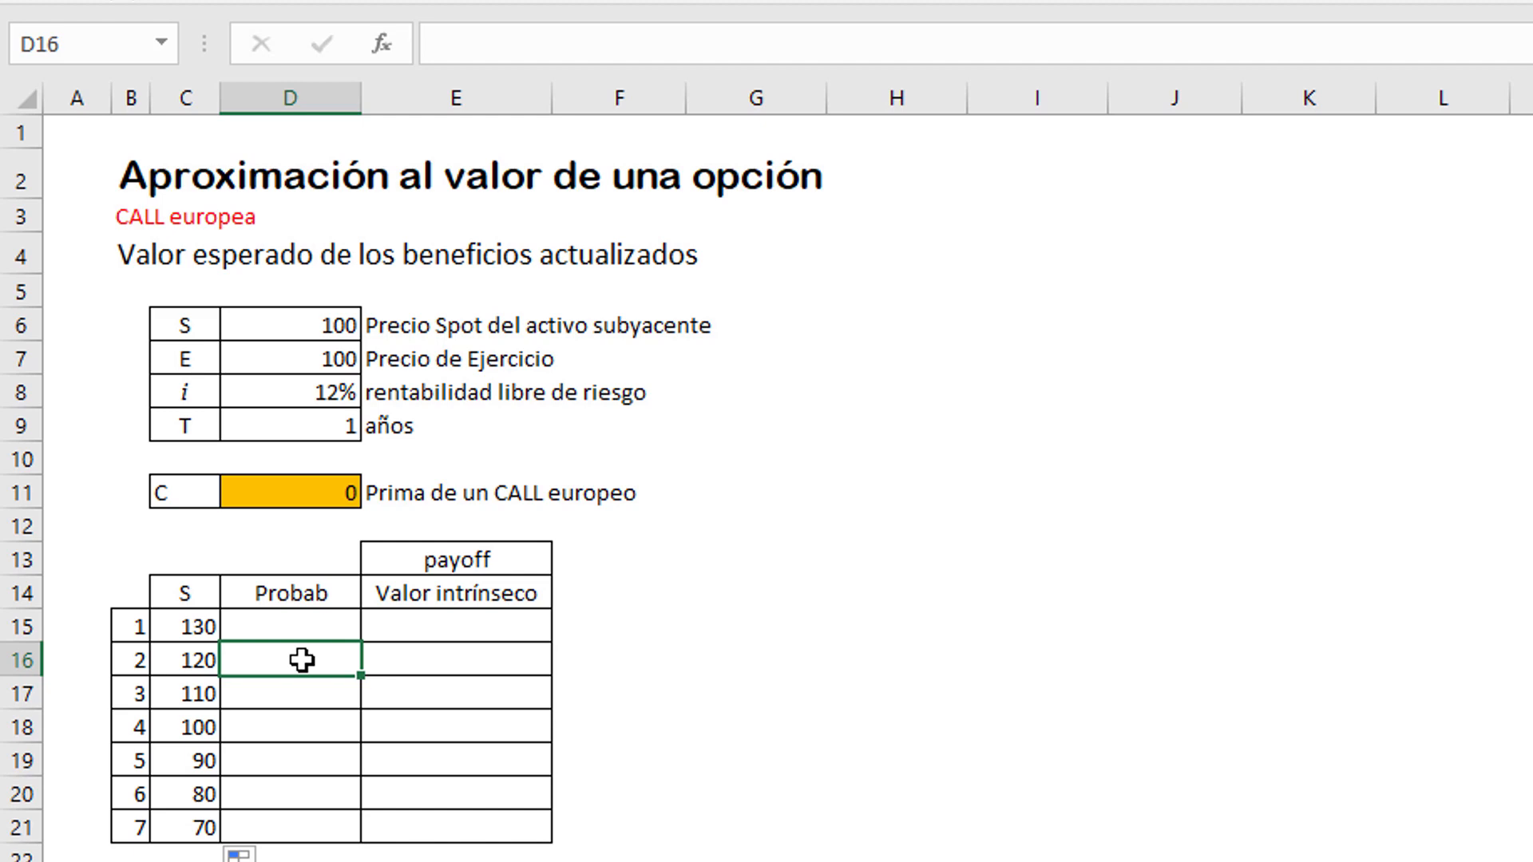
left_click(294, 721)
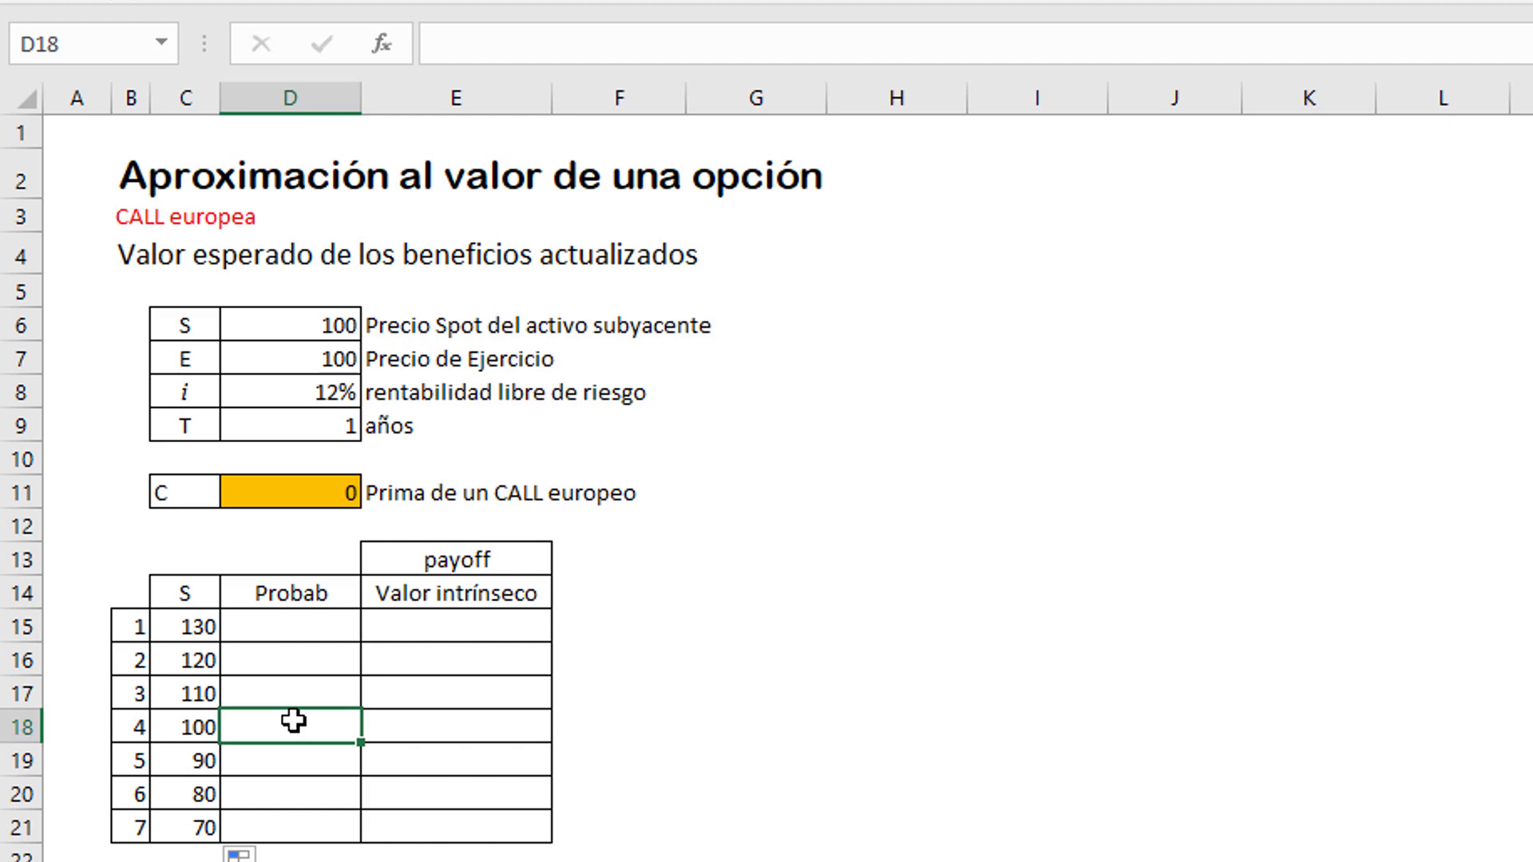
type("40")
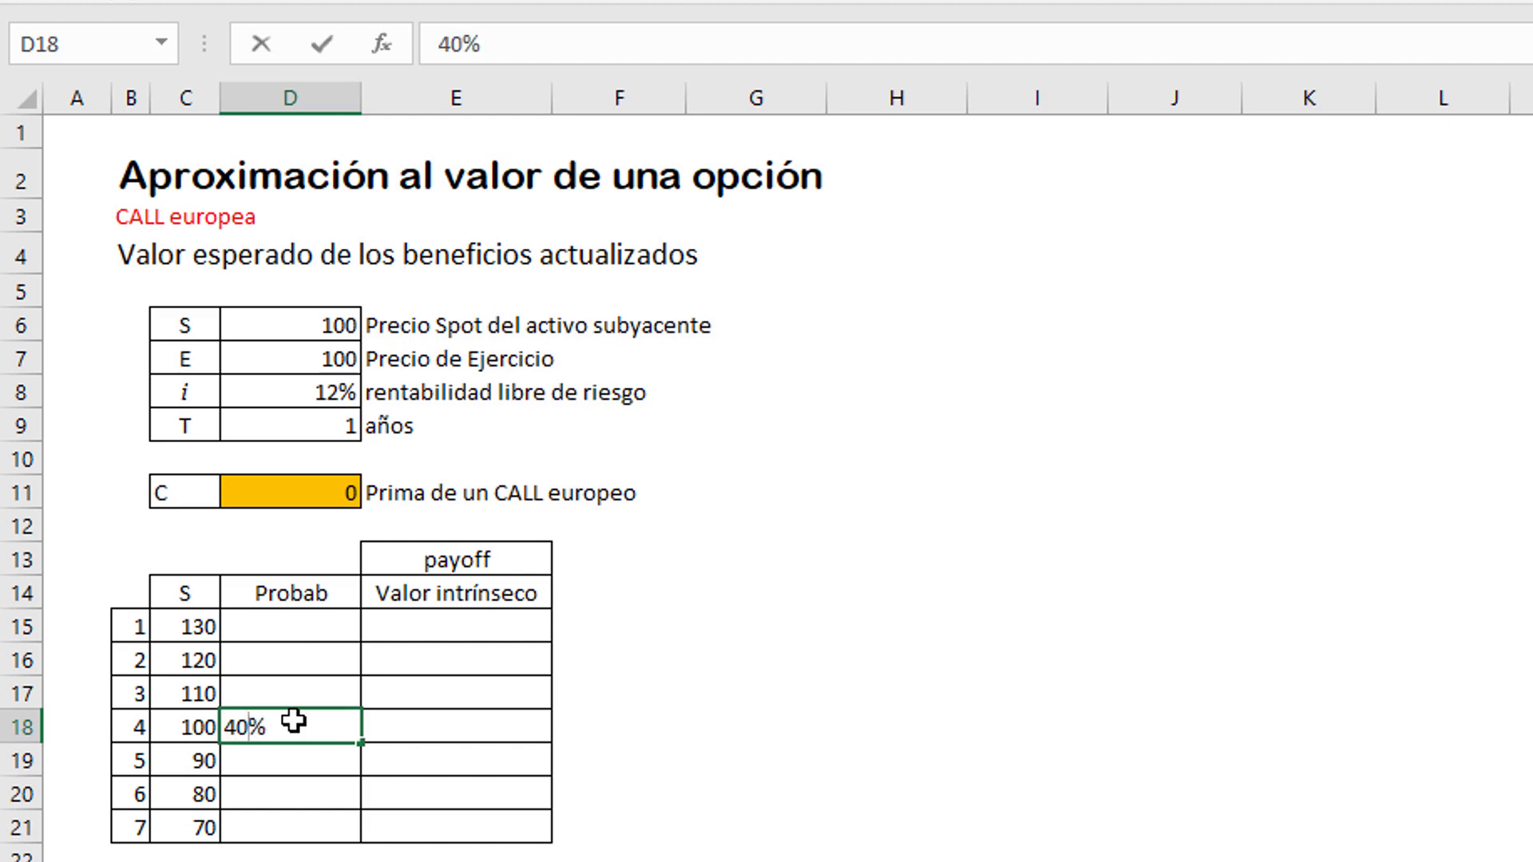
key("Return")
key("Up")
key("Up")
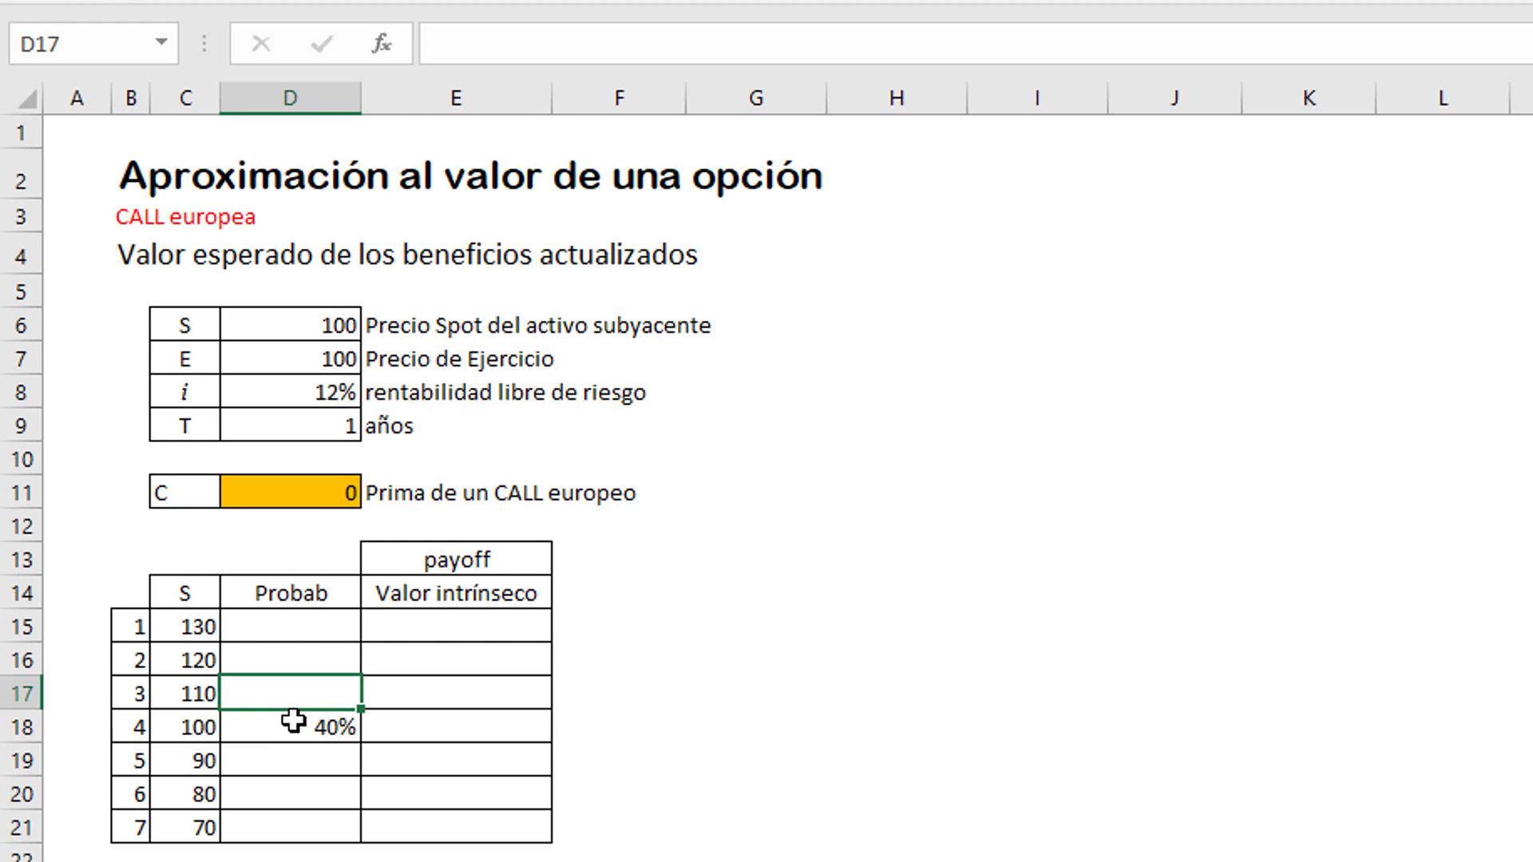
type("20")
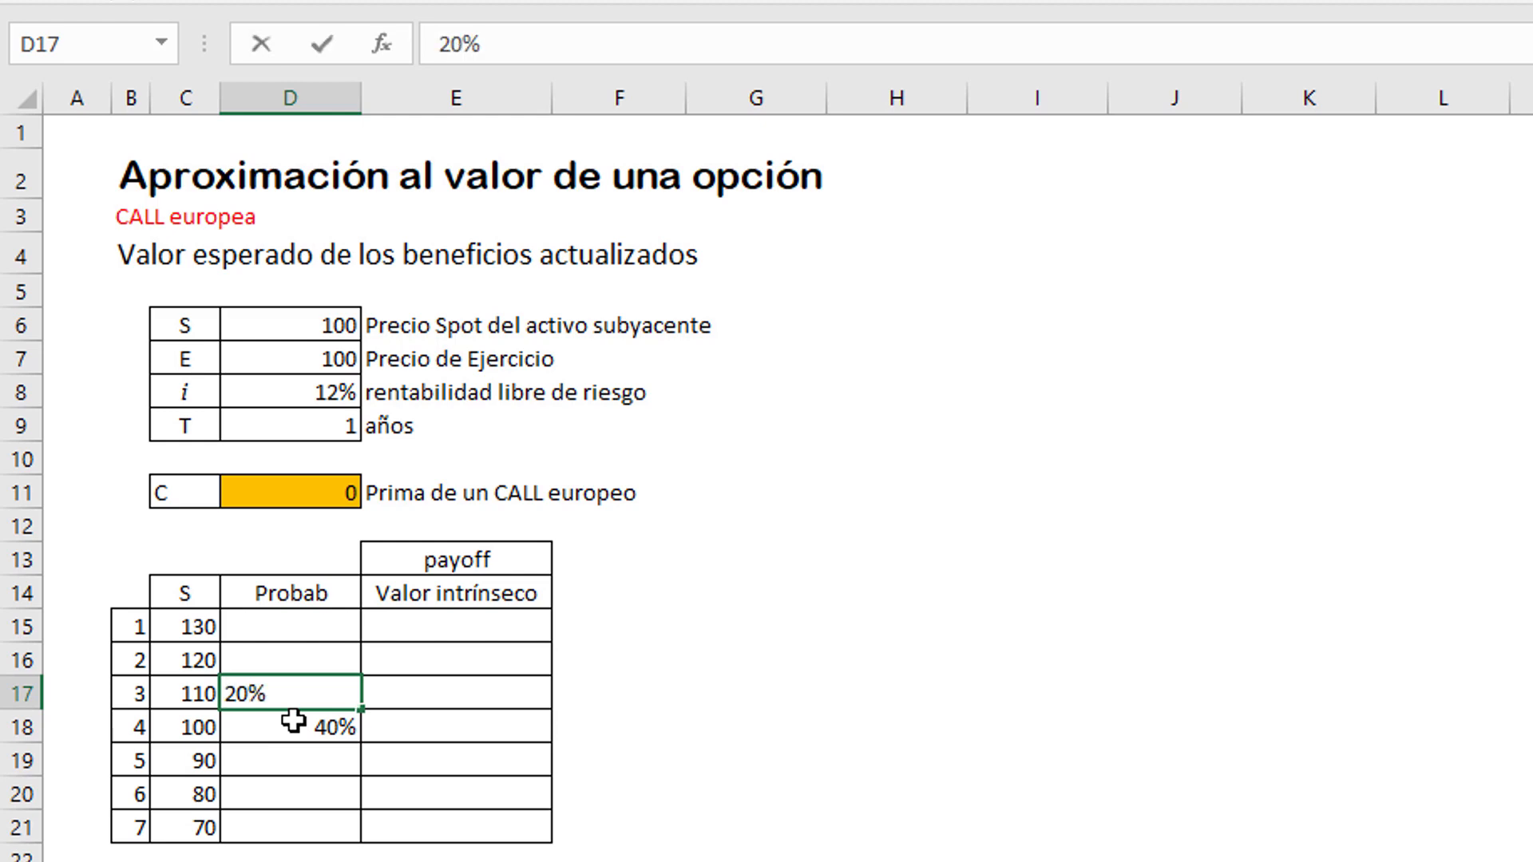
key("Return")
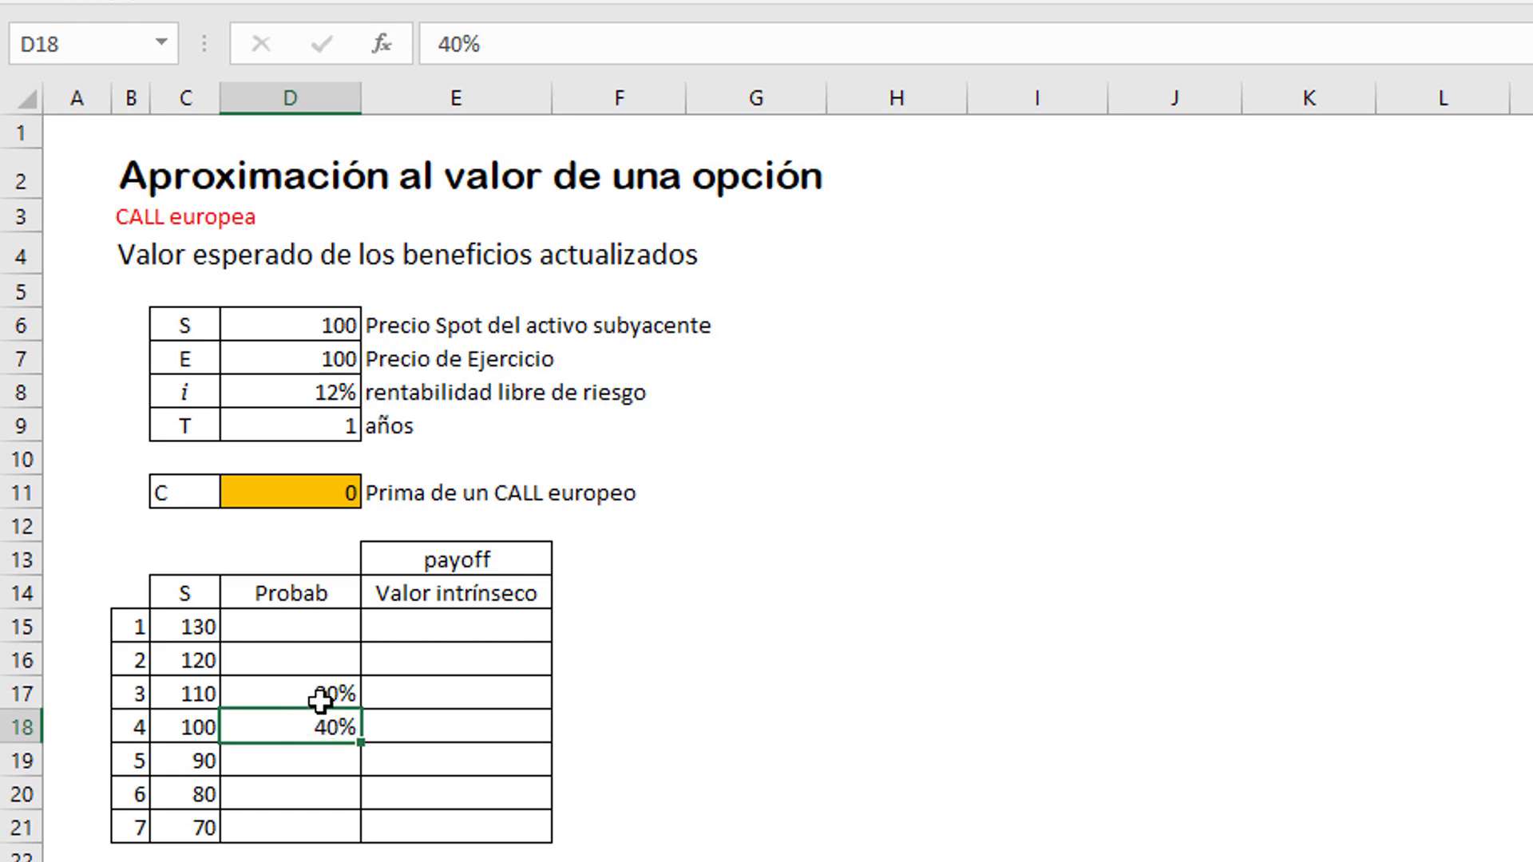
Step: Copy the 20% probability from D17 to D19, beside the price of 90
left_click(315, 671)
left_click(315, 687)
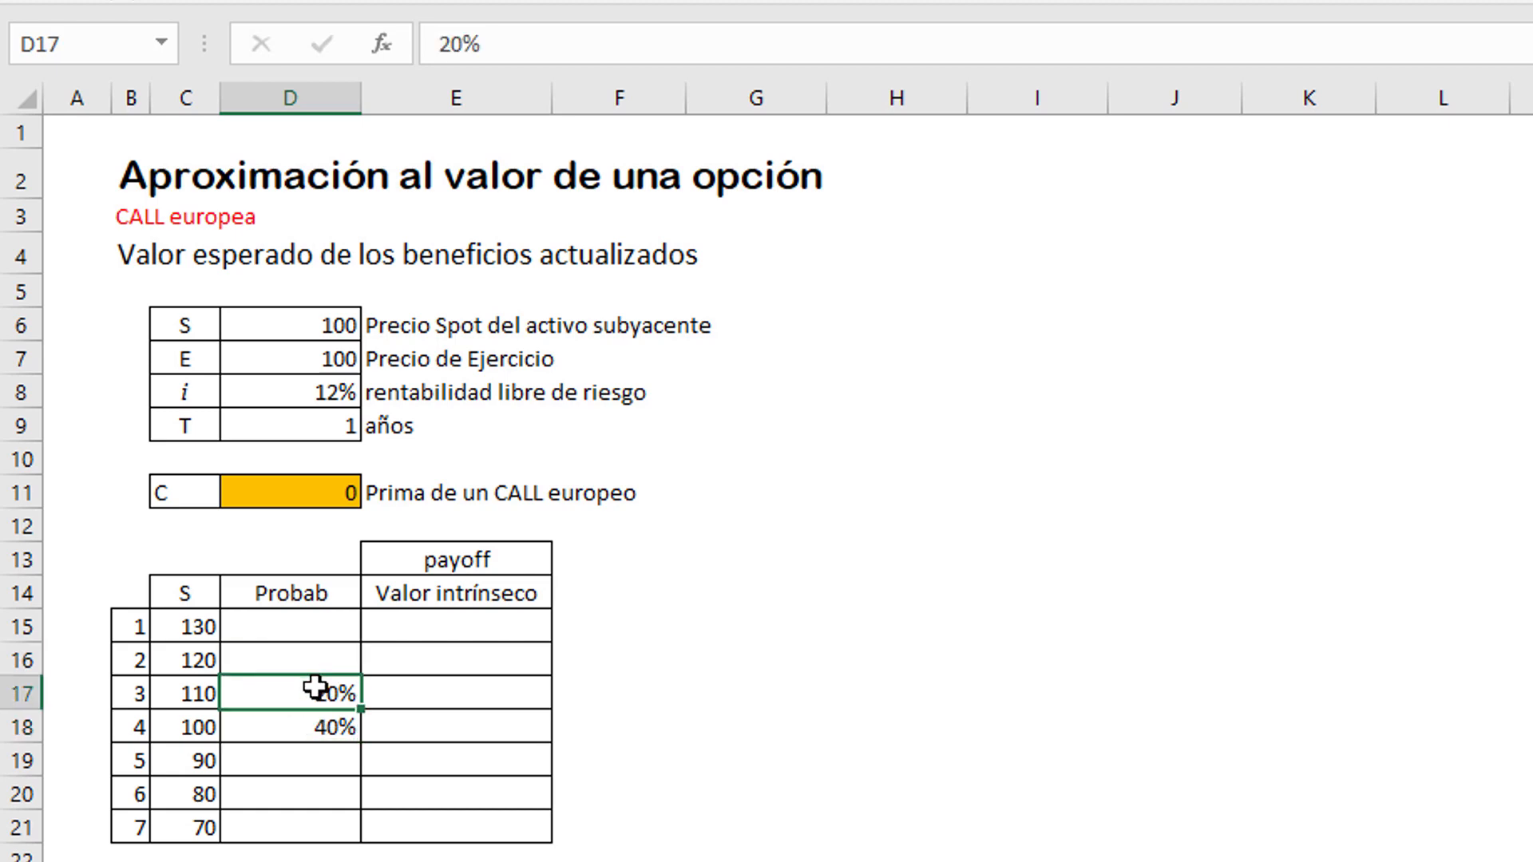
left_click(307, 755)
type("20%")
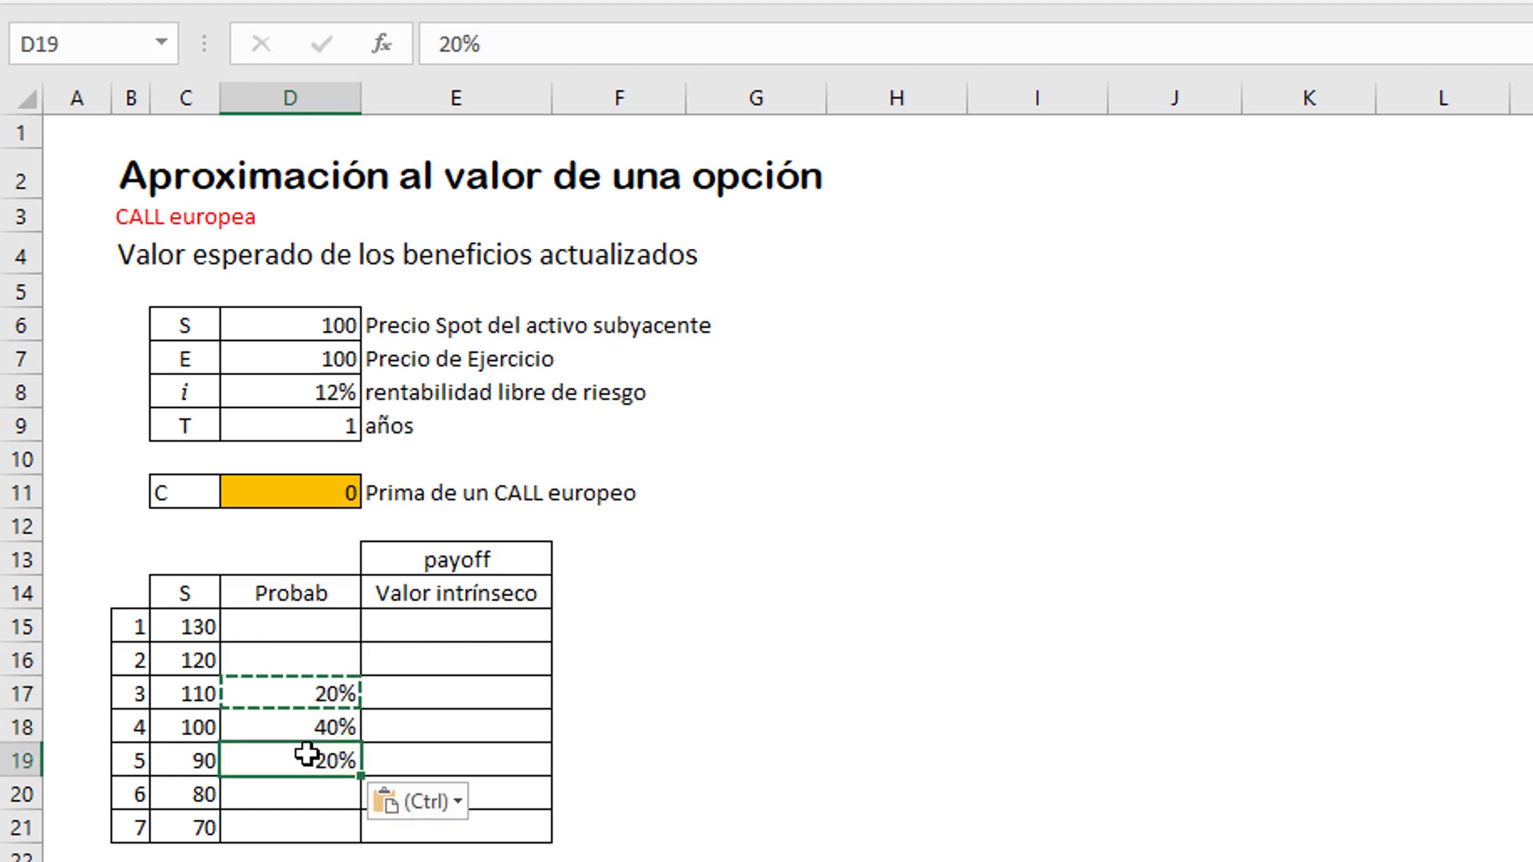
Step: Enter a probability of 8% for the price of 120 in D16 and for the price of 80 in D20
left_click(310, 797)
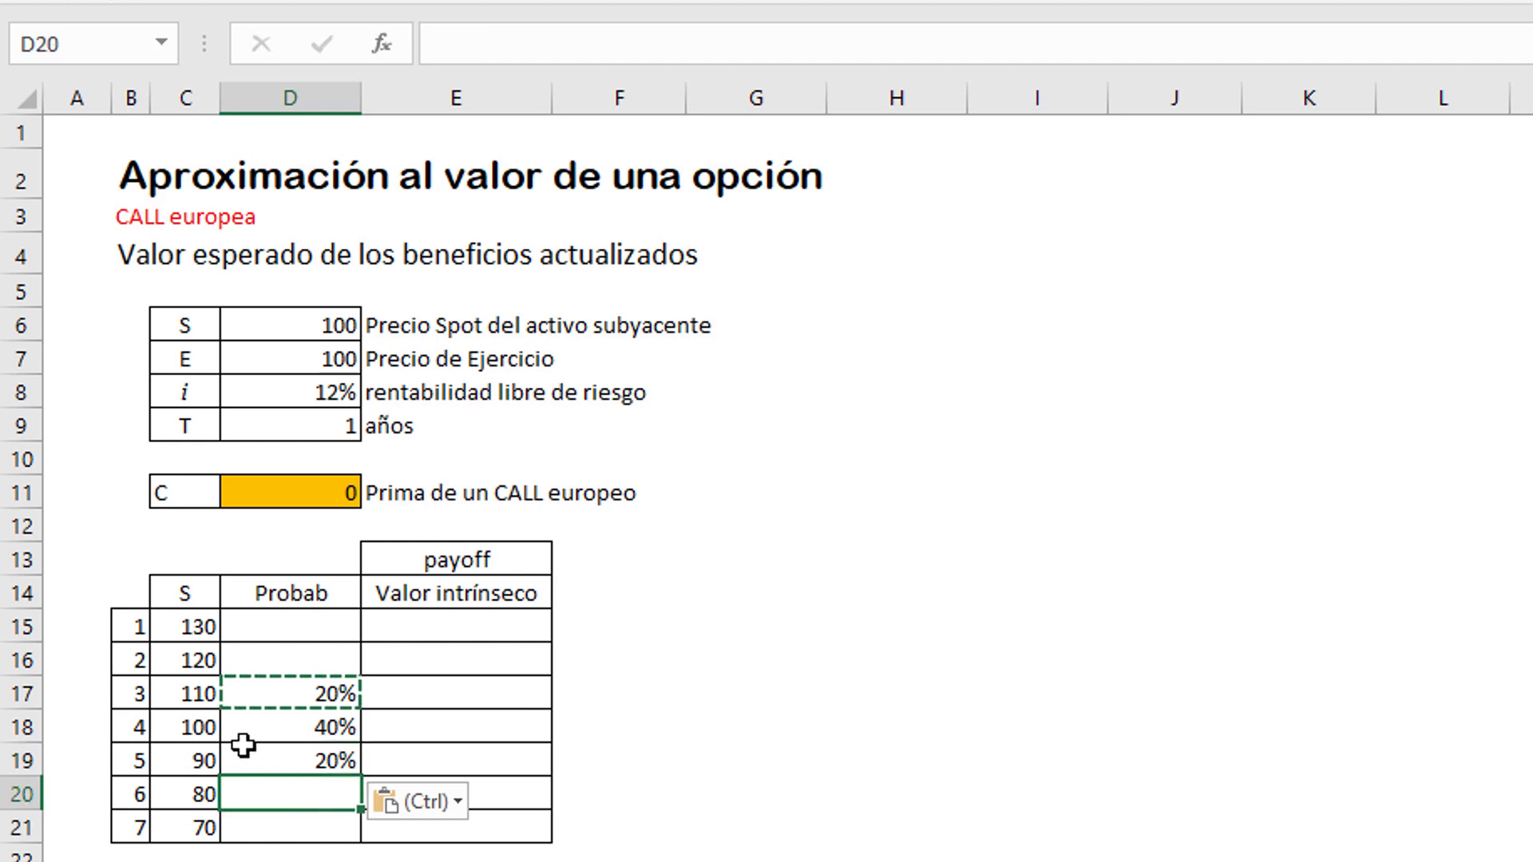
left_click(194, 728)
left_click(186, 661)
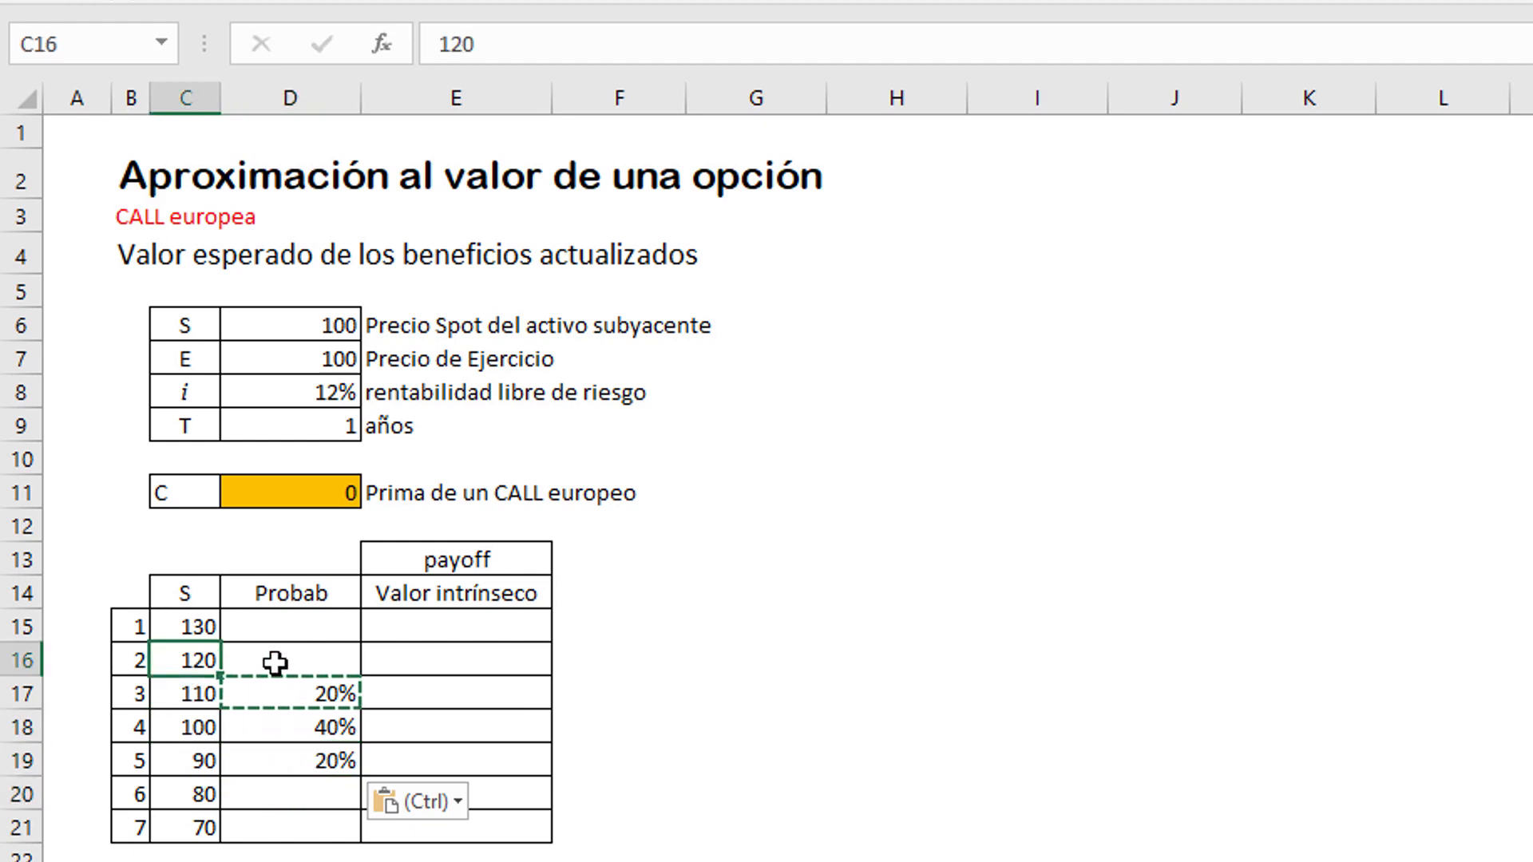
left_click(275, 663)
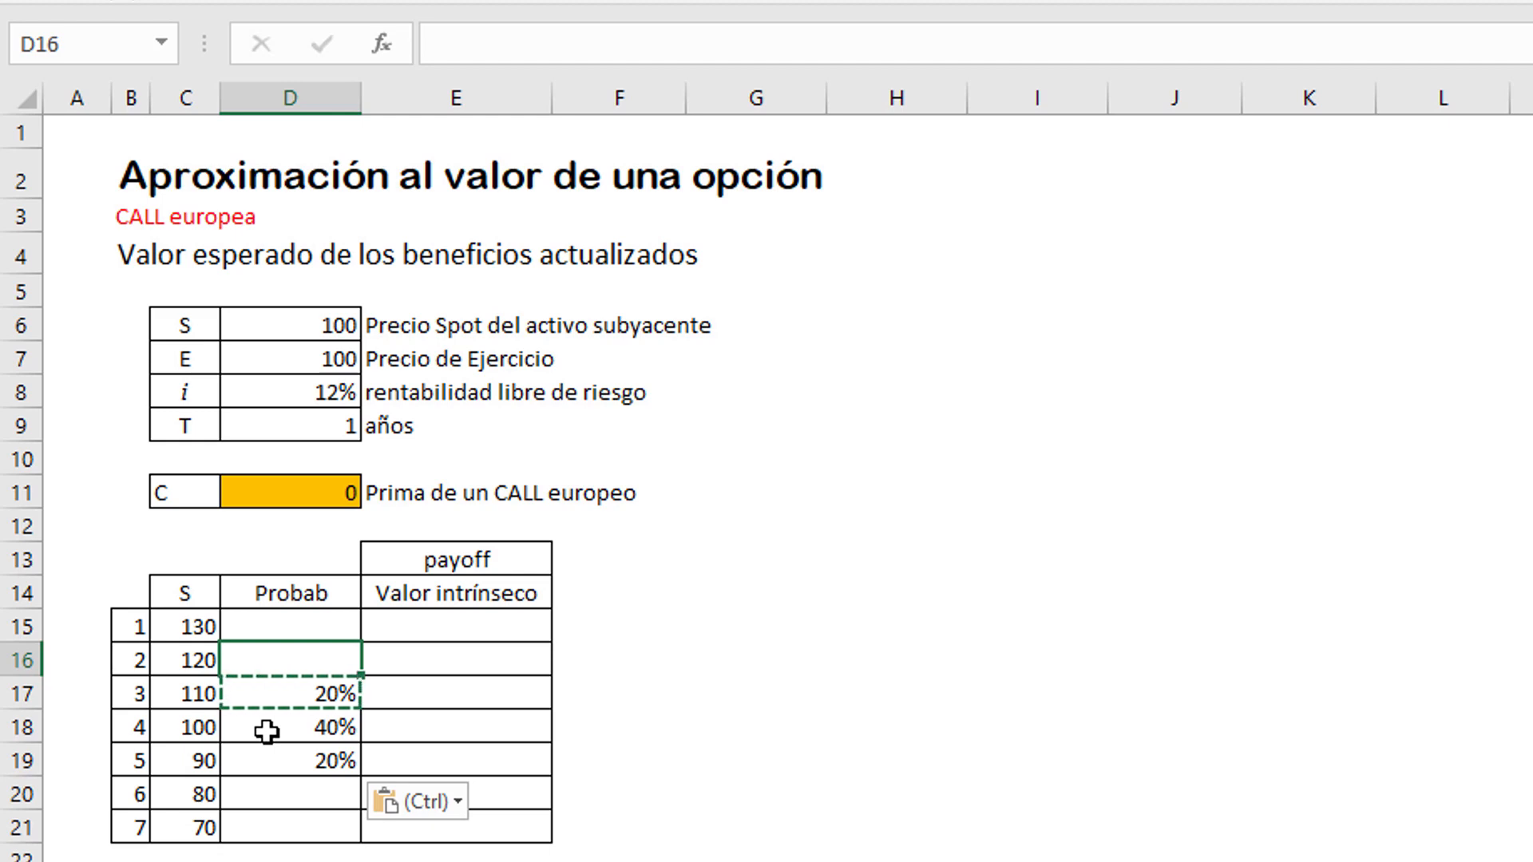
type("8")
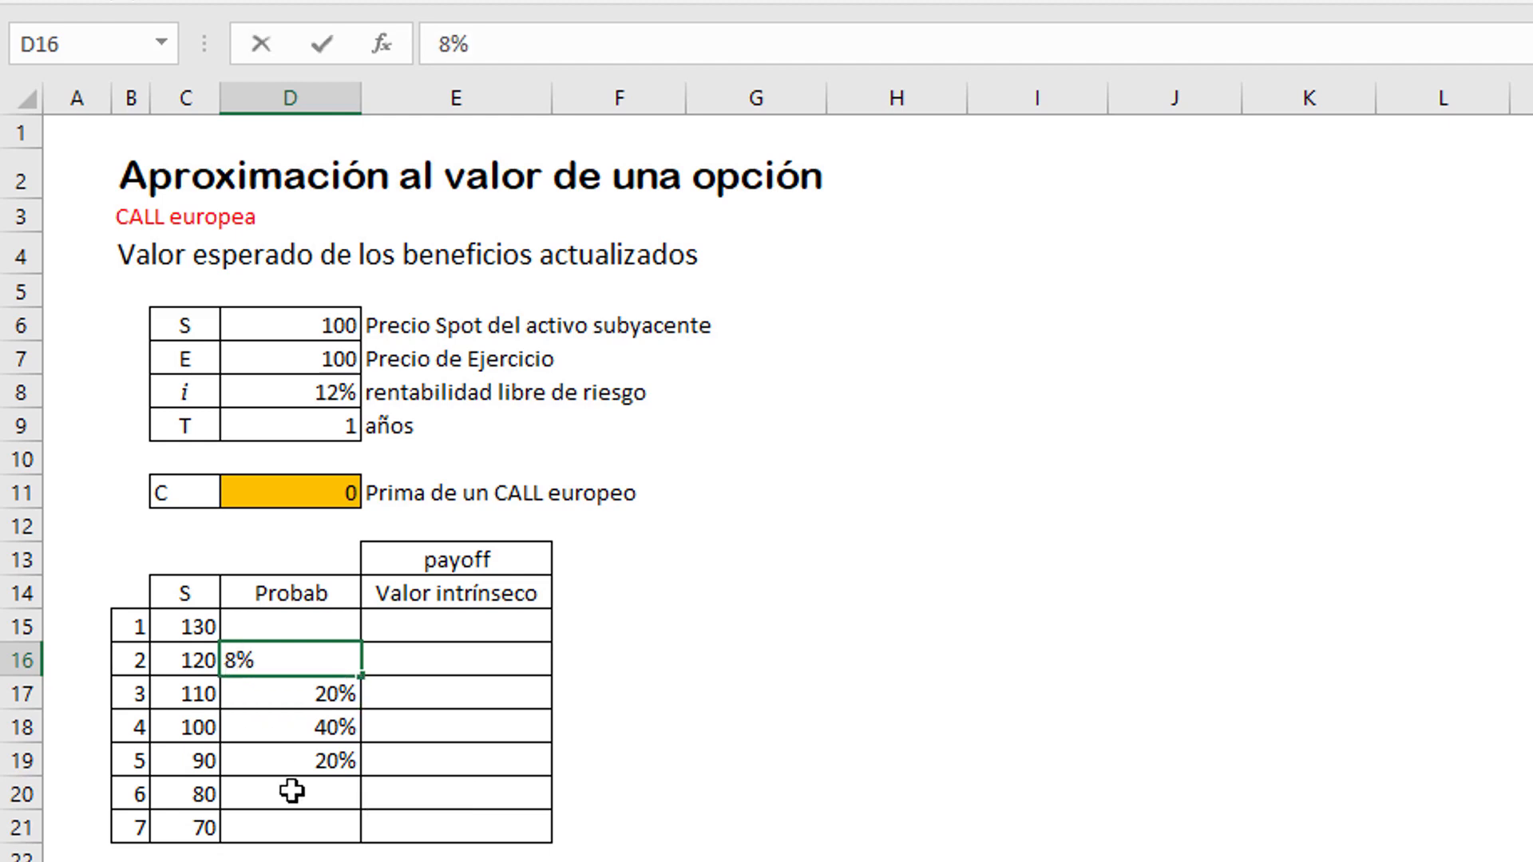
key("Return")
left_click(292, 791)
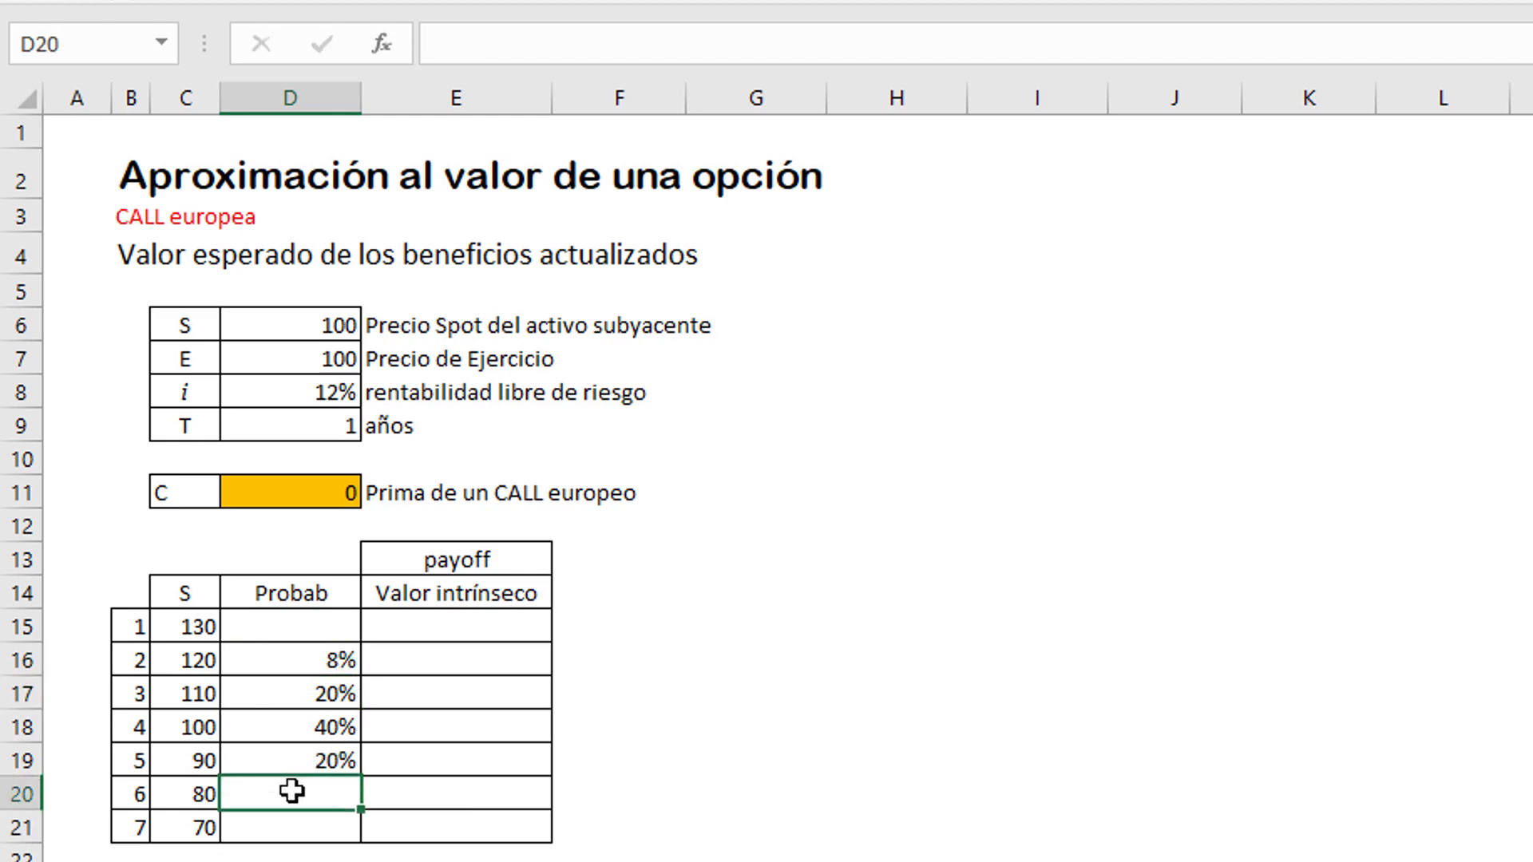
type("8")
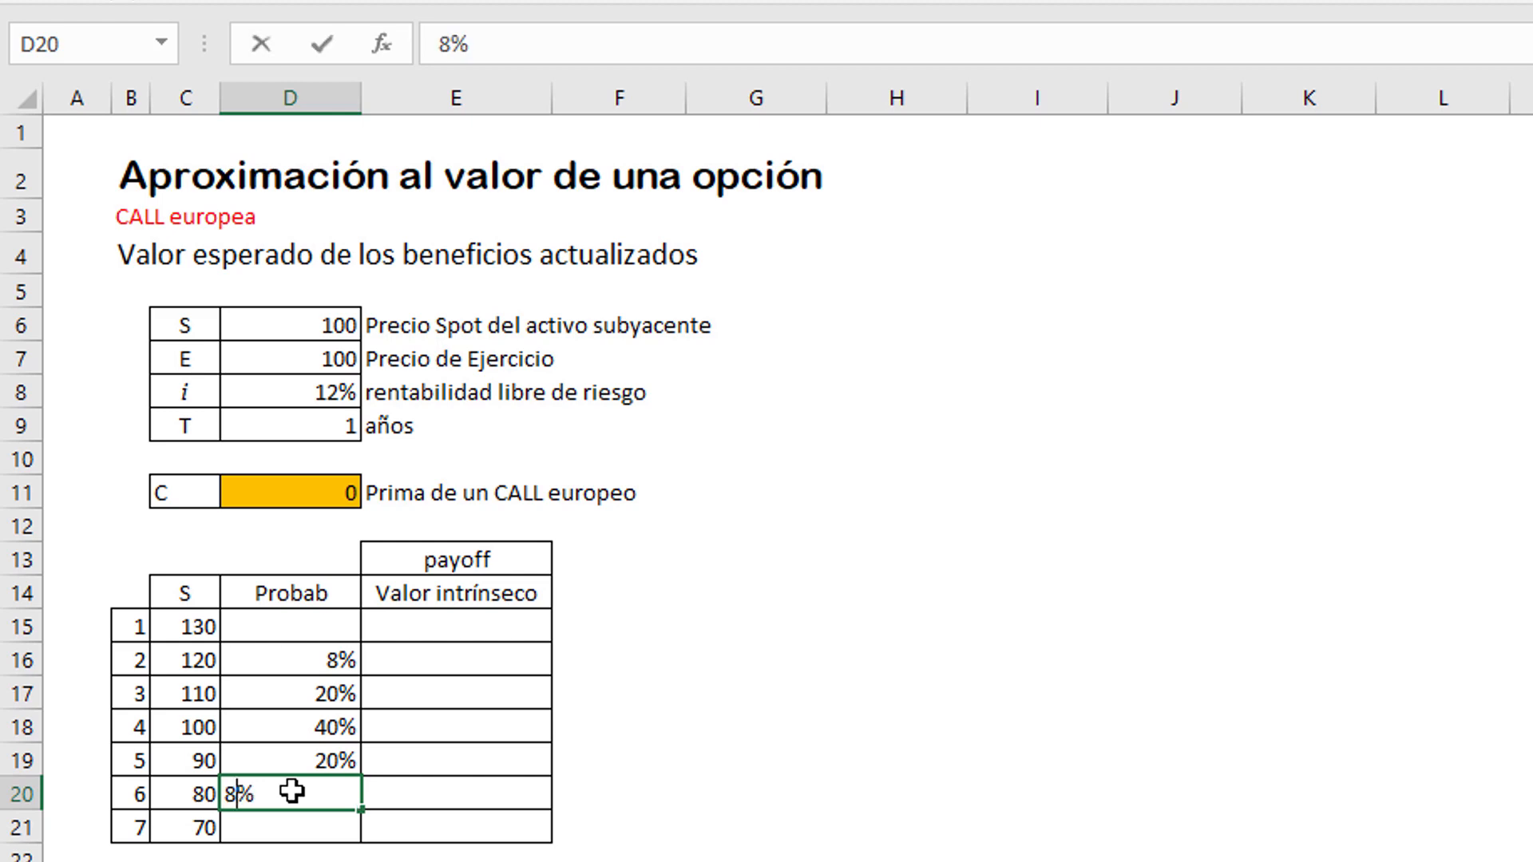
key("Return")
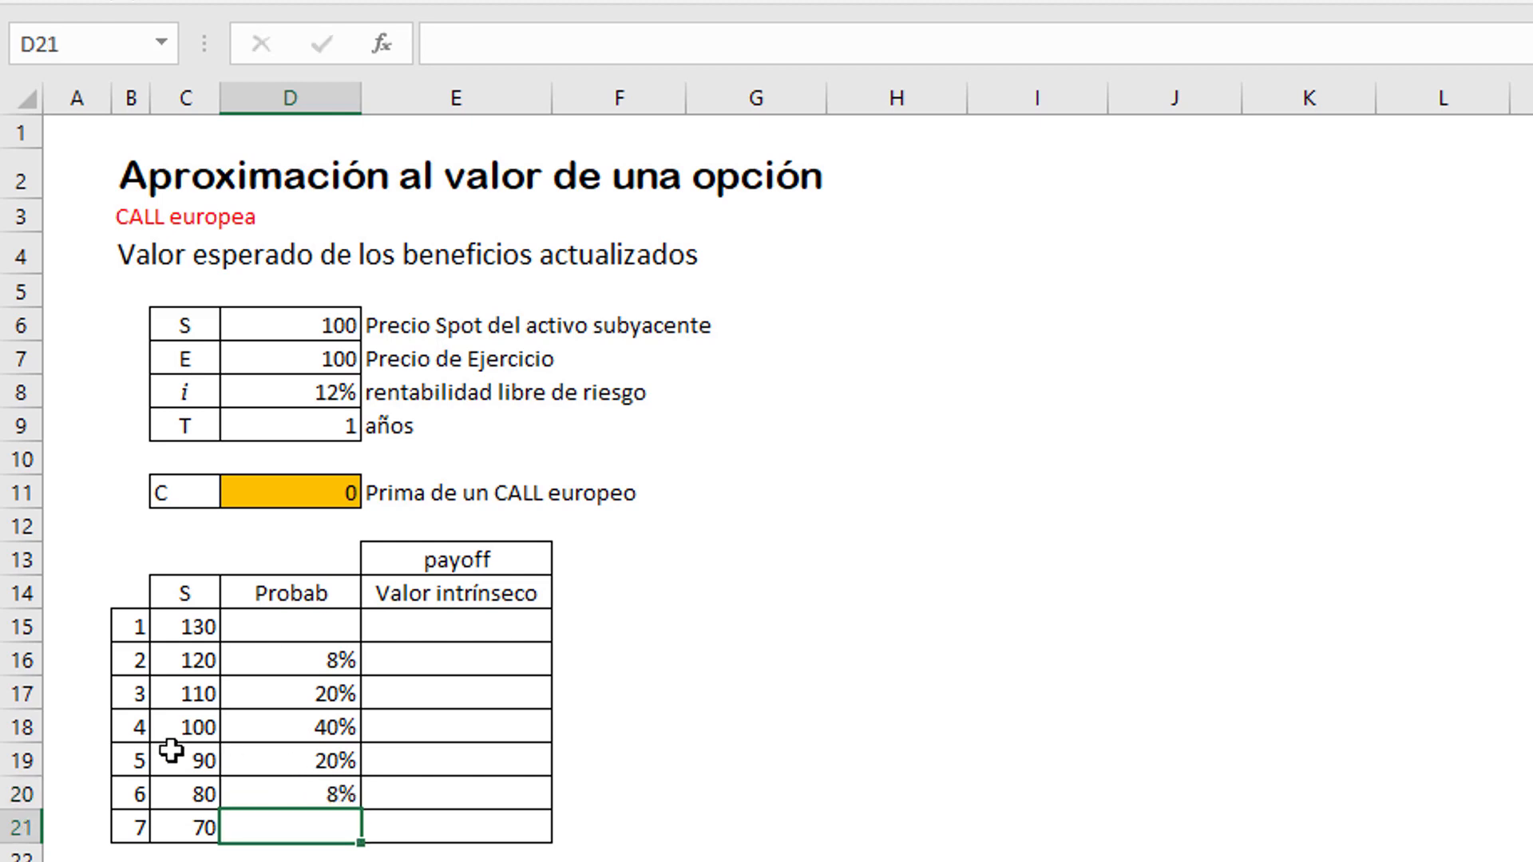
Step: Enter a probability of 2% for the price of 130 in D15 and for the price of 70 in D21
left_click(256, 637)
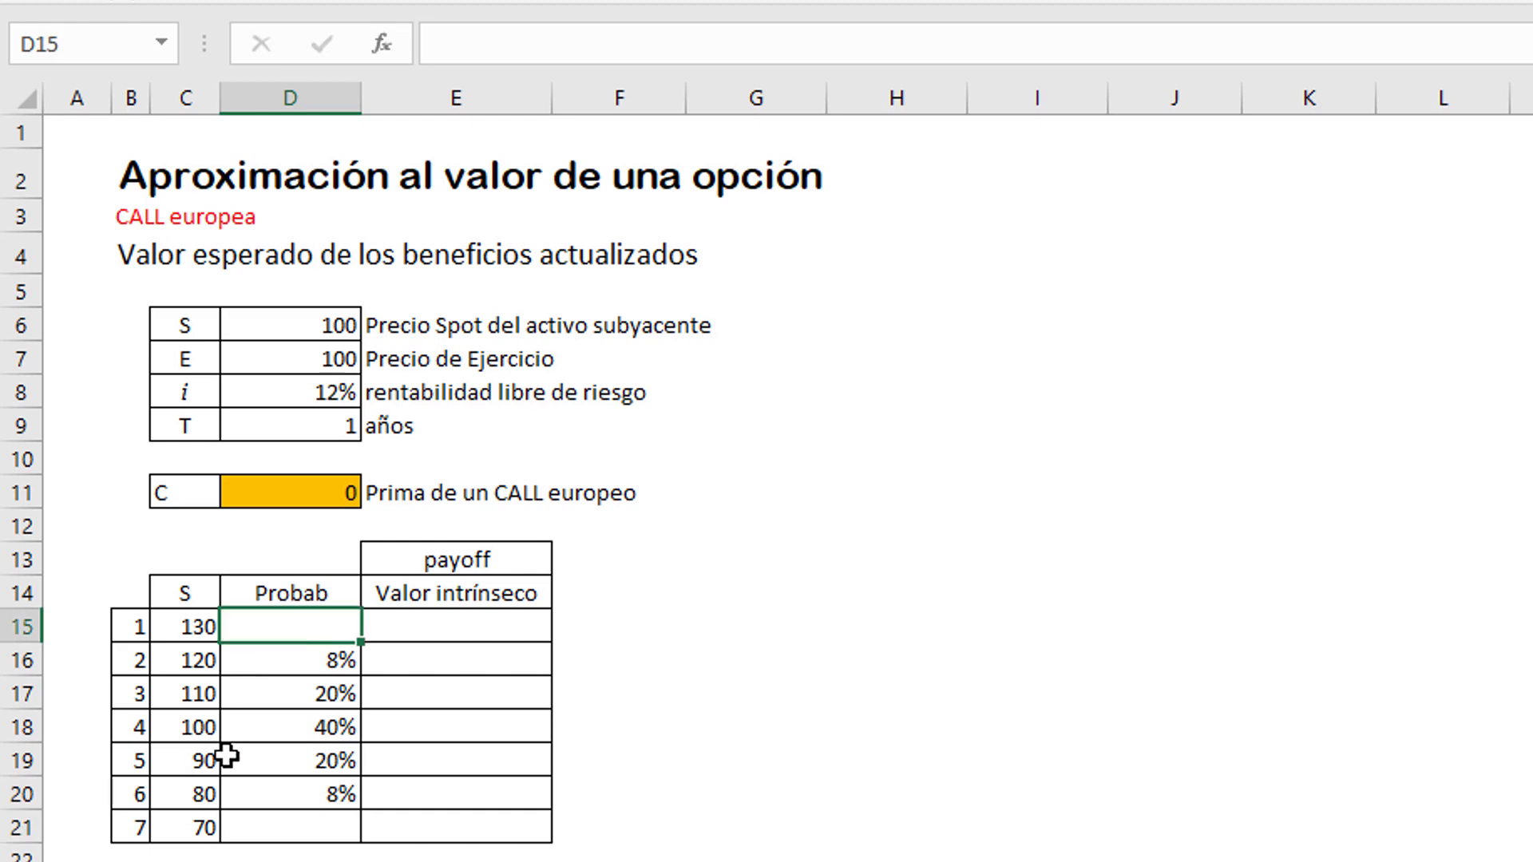
type("2")
key("Return")
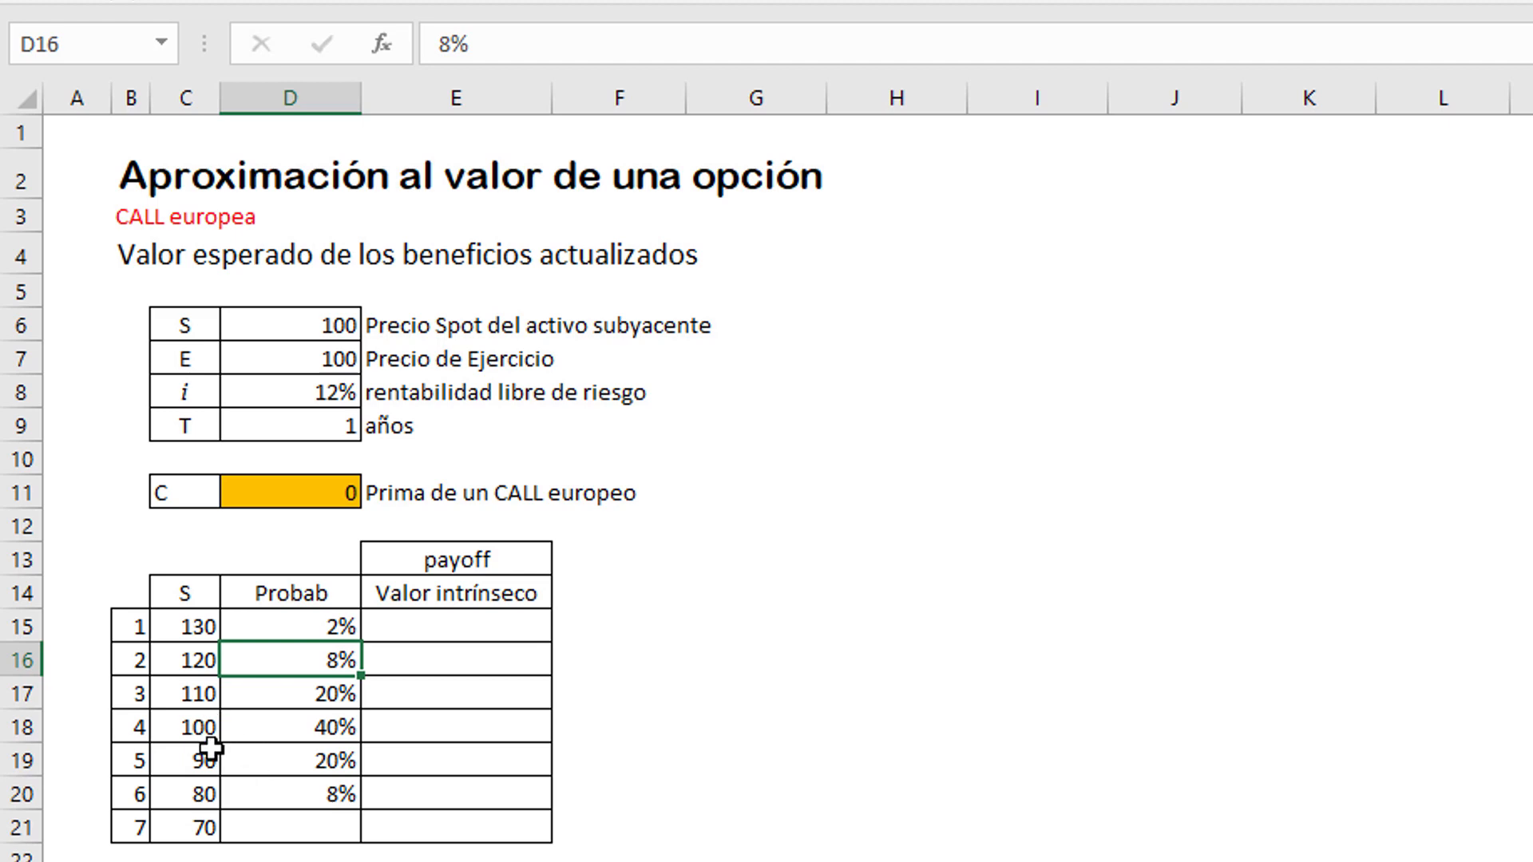
left_click(269, 830)
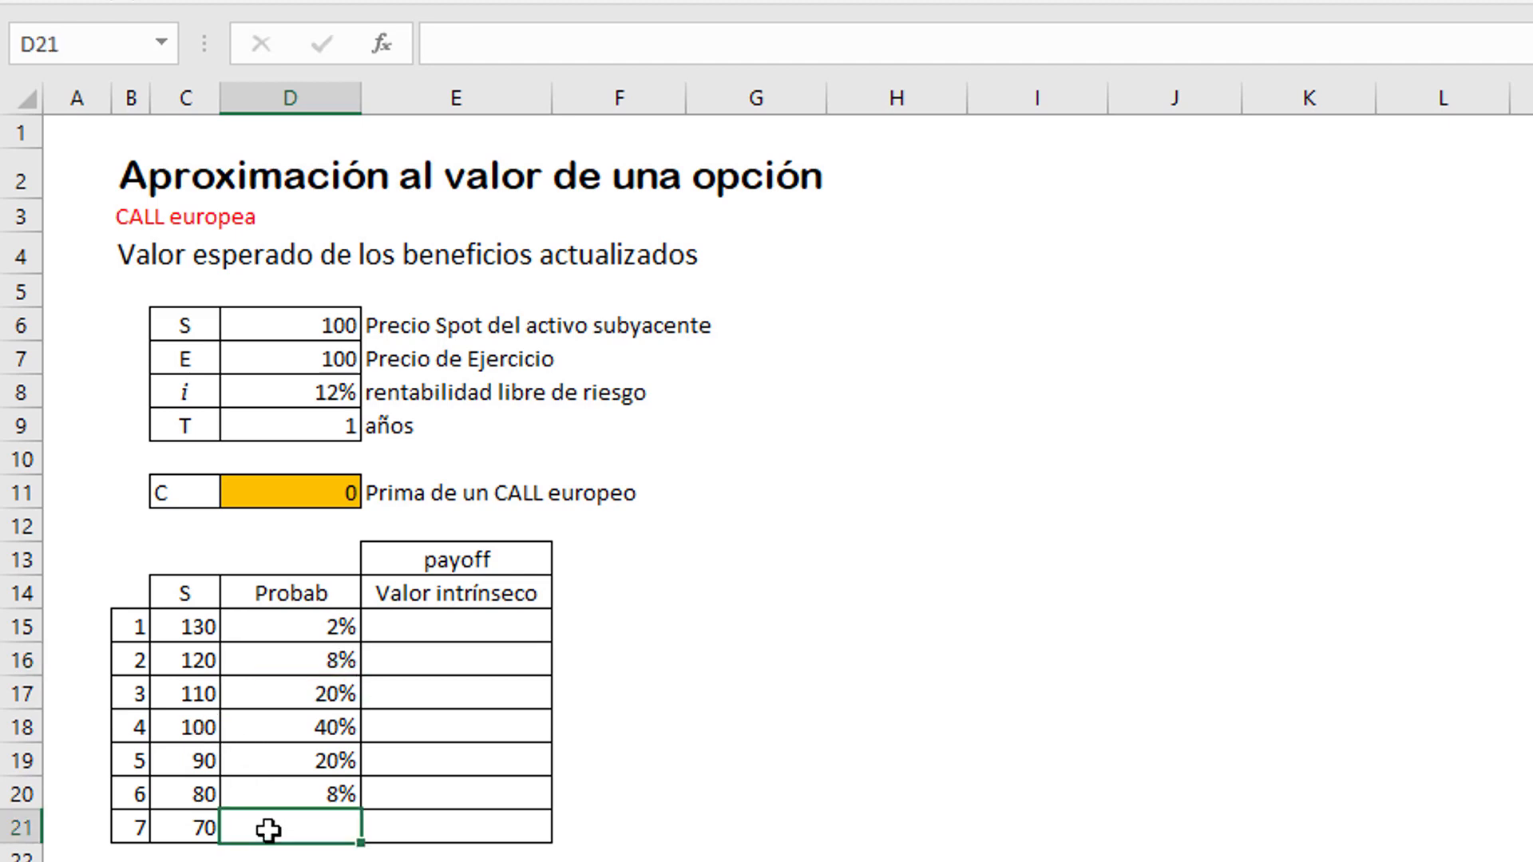
type("2")
key("Return")
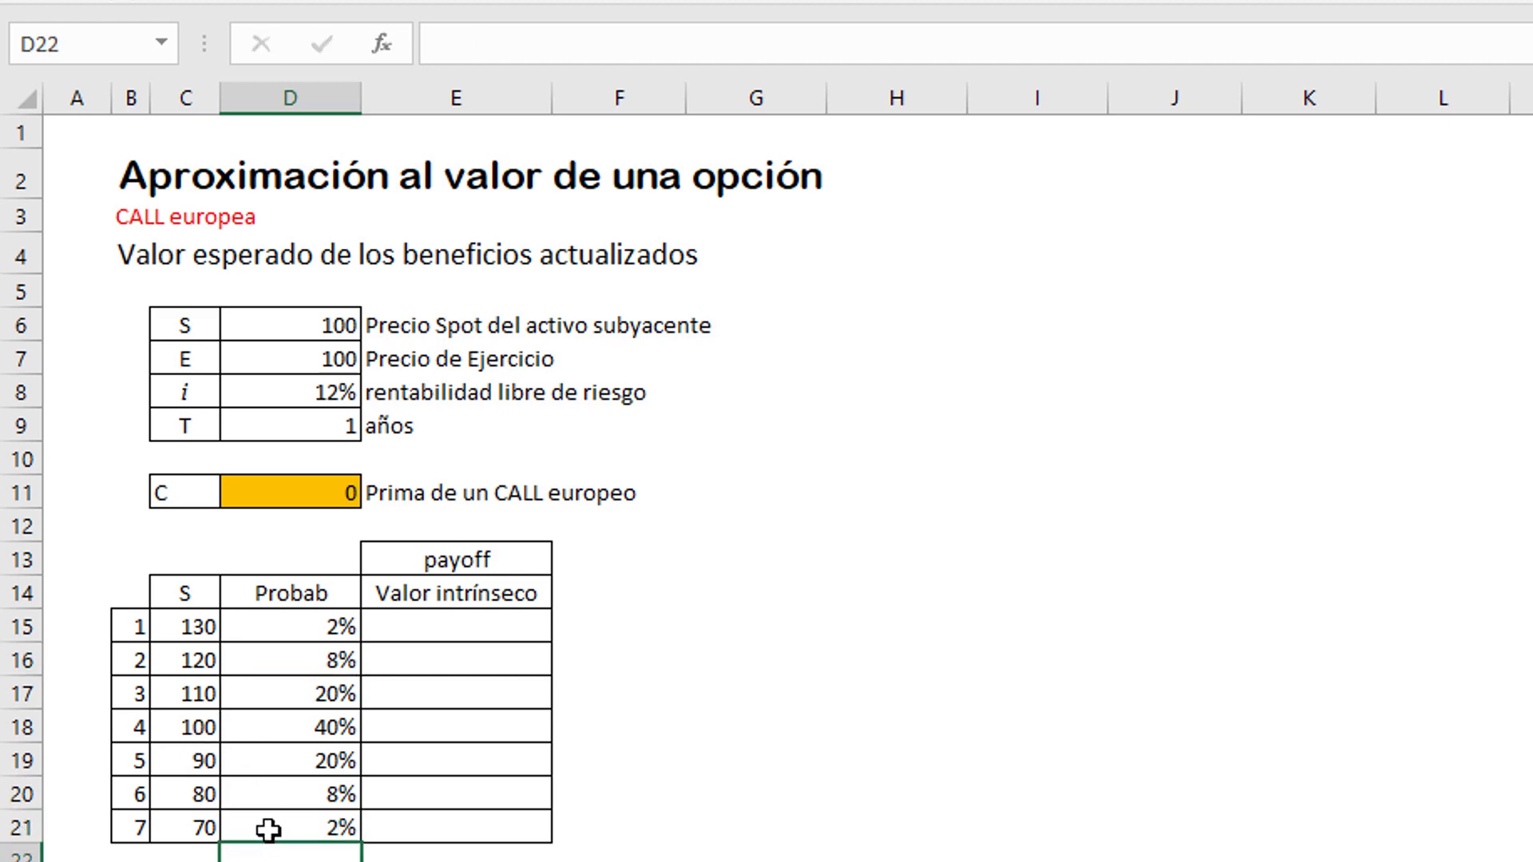
left_click(290, 861)
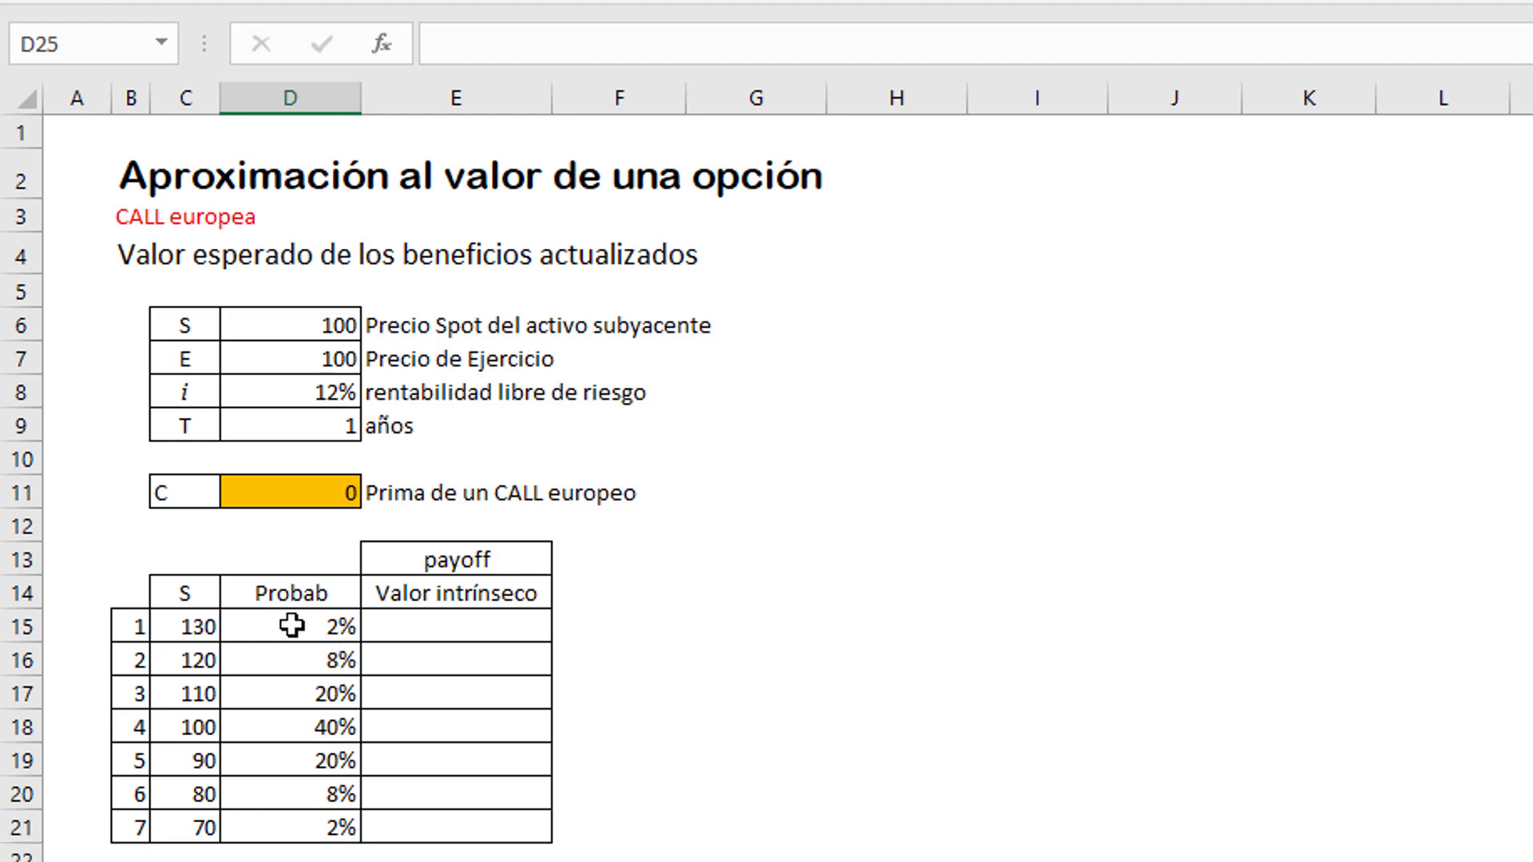
left_click_drag(292, 625, 287, 825)
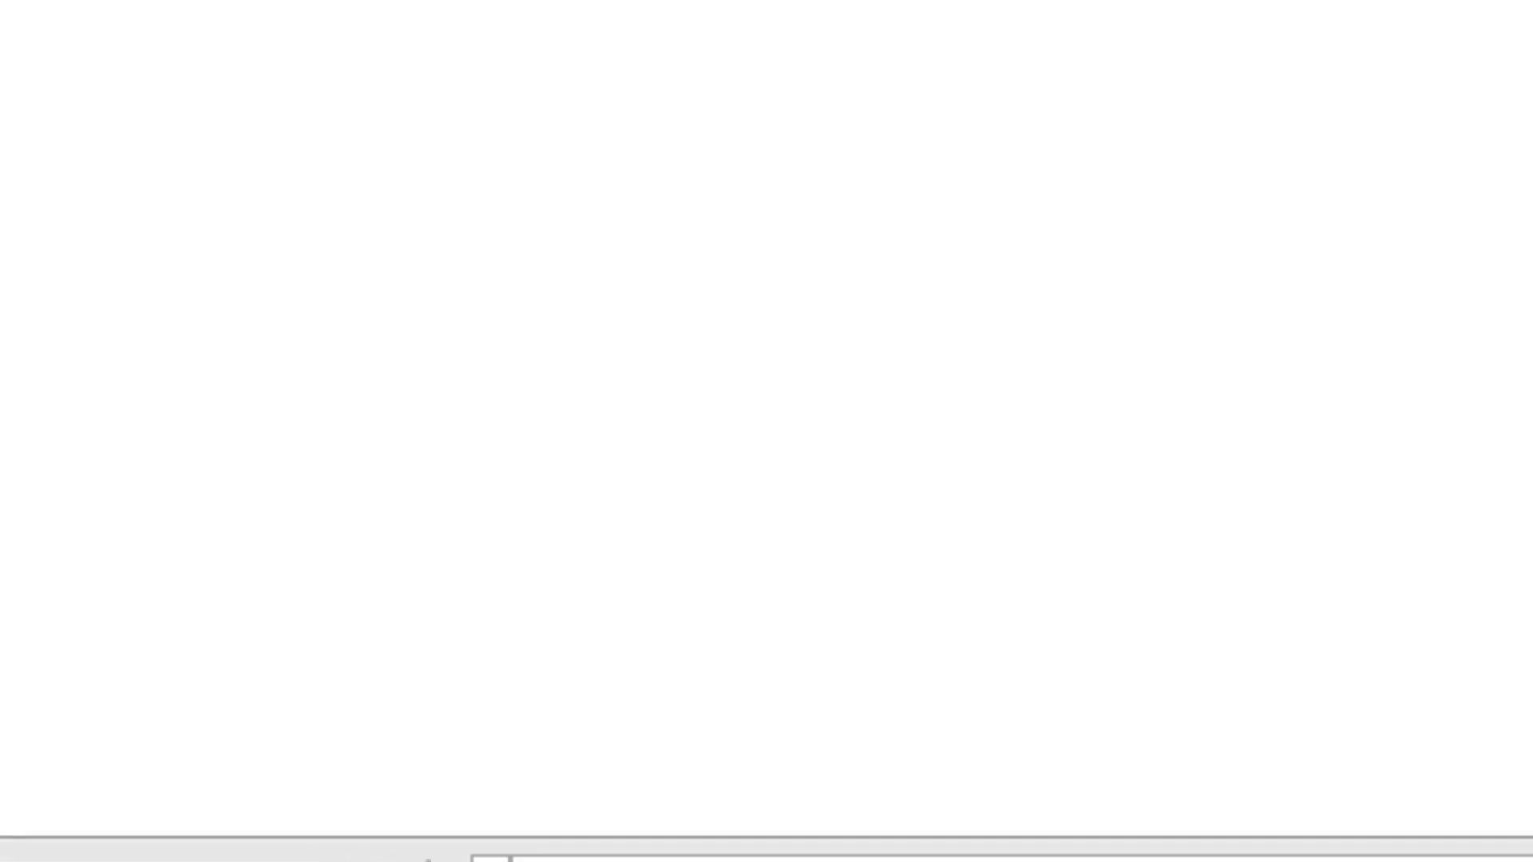
Step: Calculate the intrinsic value in E15 with =MAX(0;C15-$D$7), keeping the strike price reference absolute
left_click(463, 611)
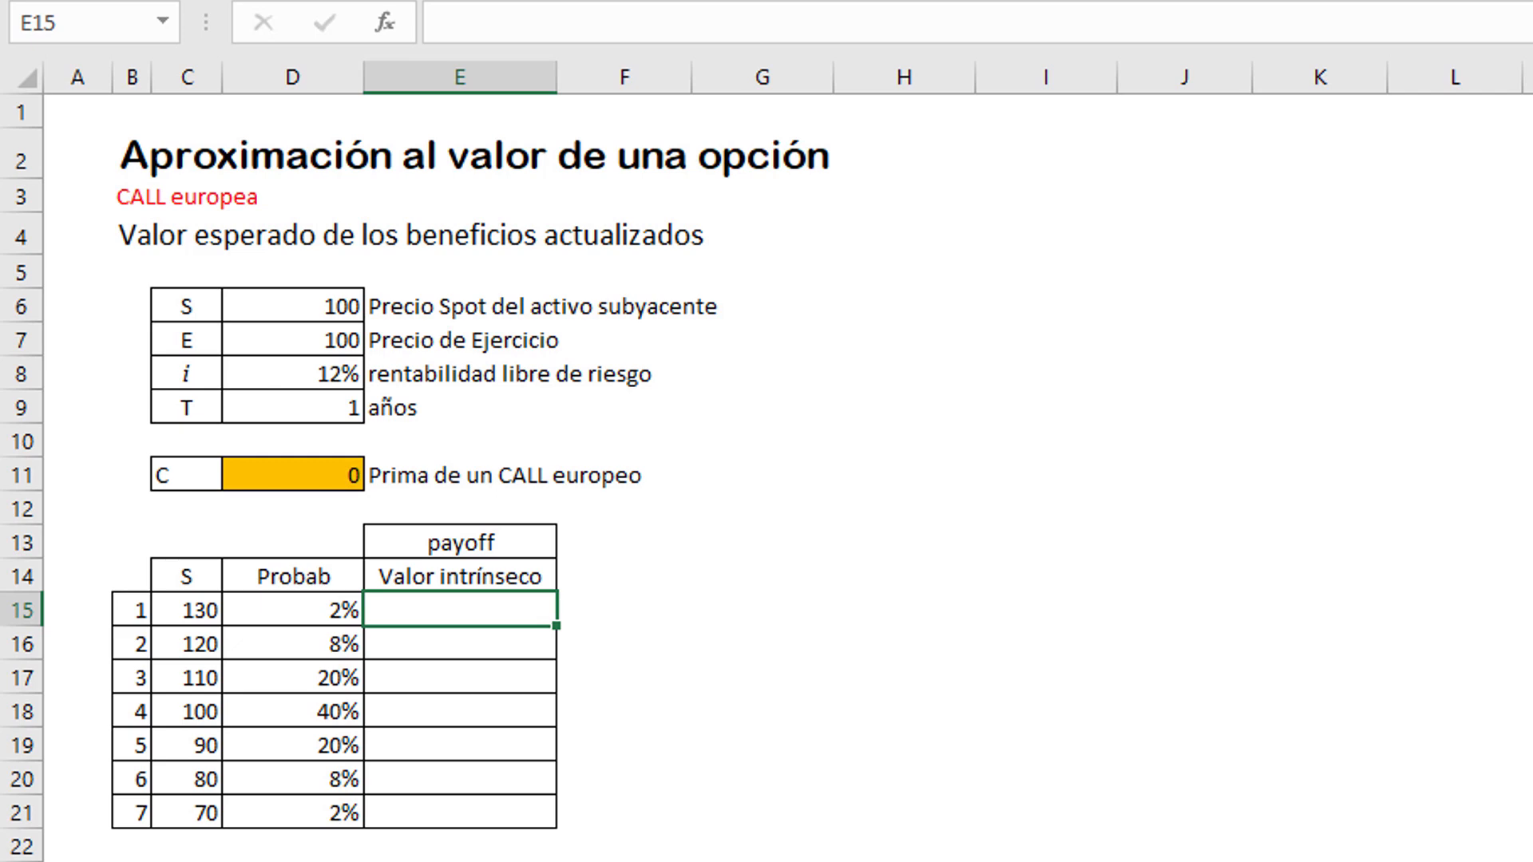
type("=ma")
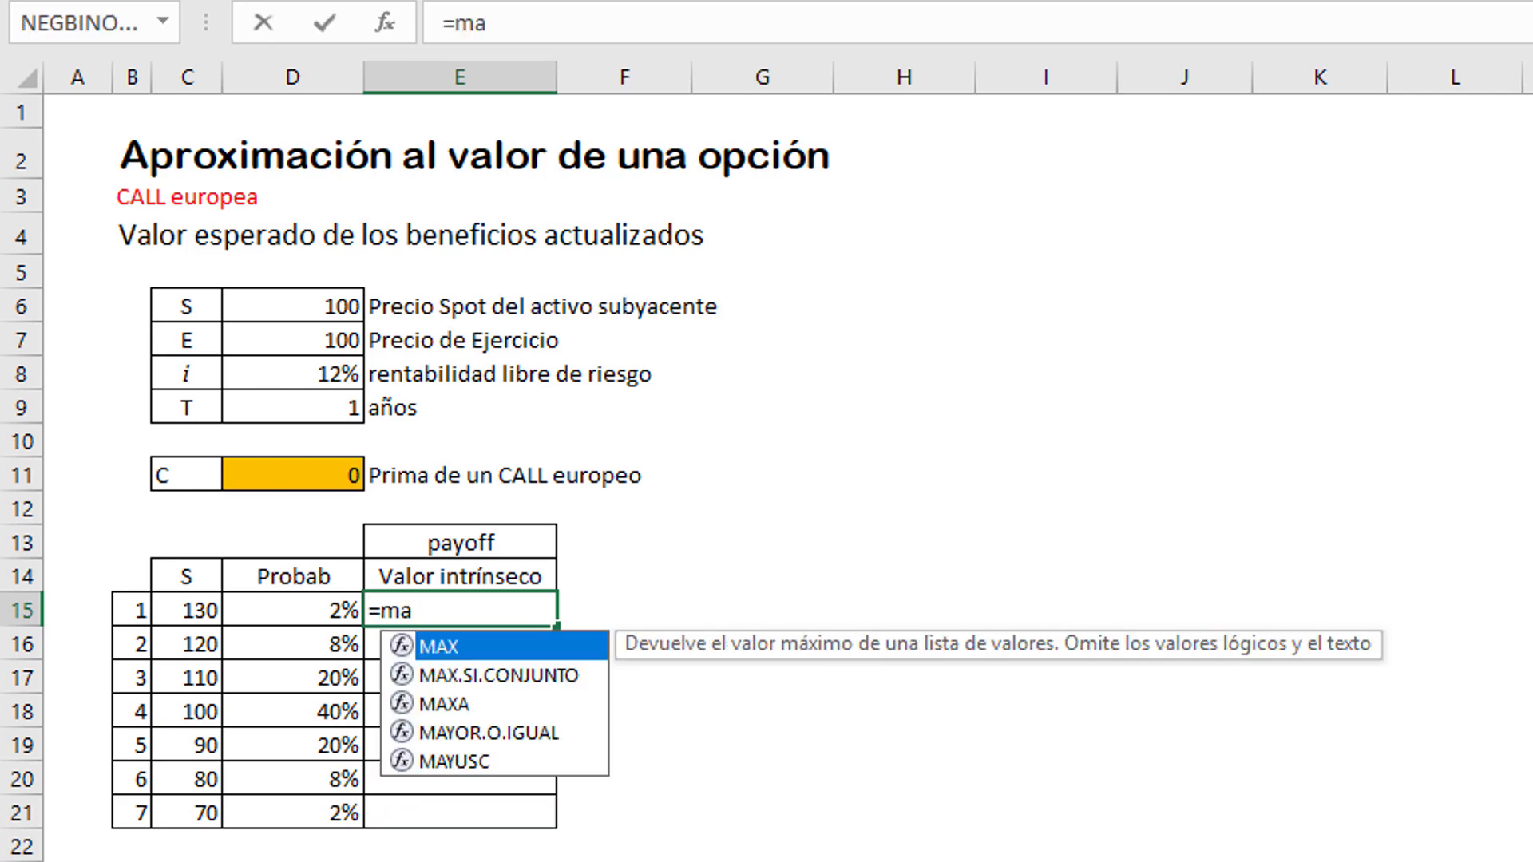
type("x(")
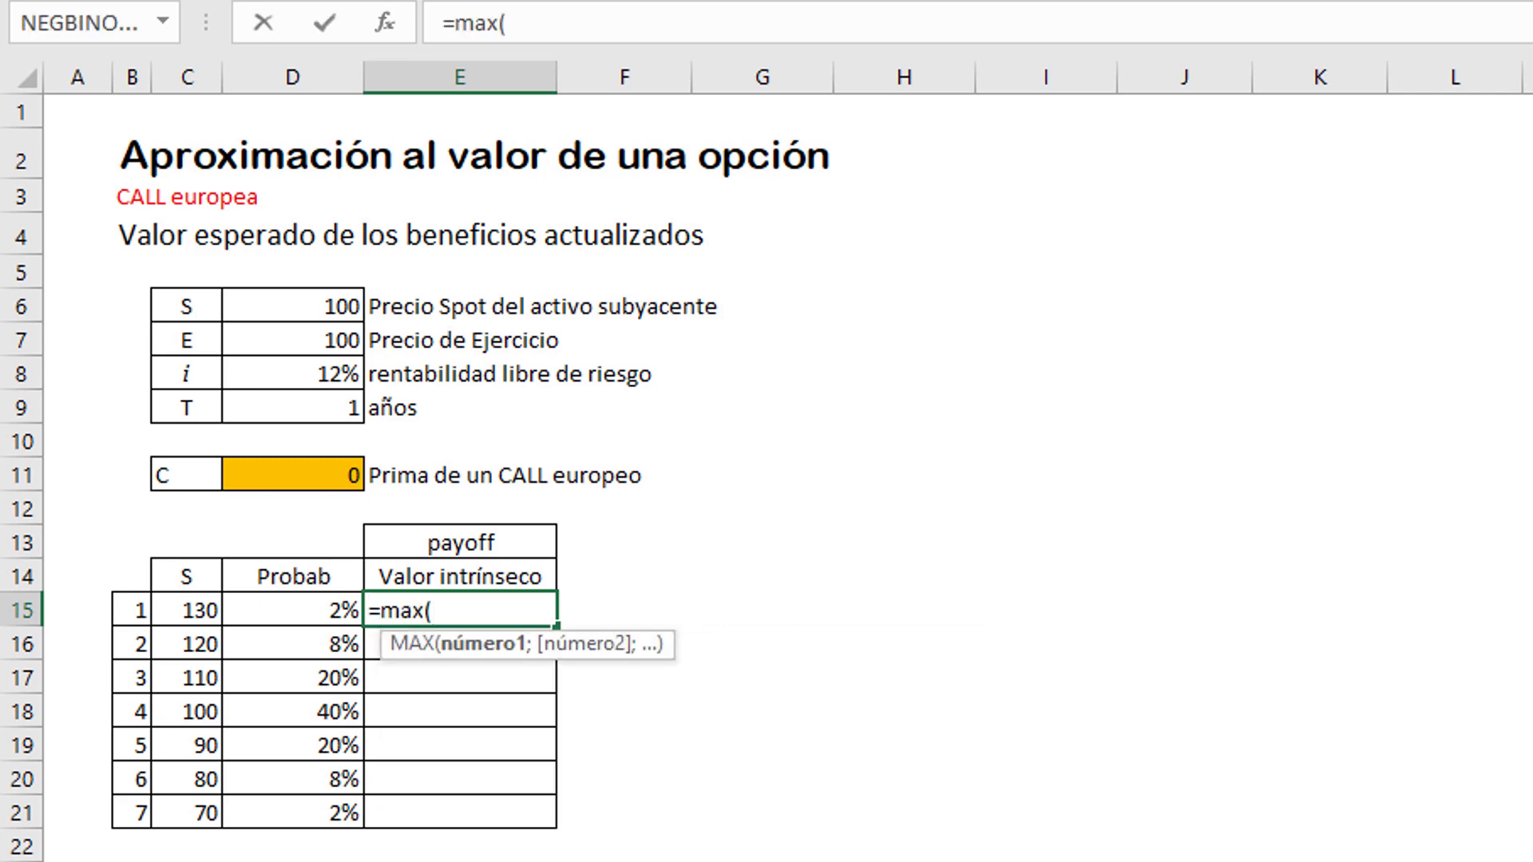
type("0,")
key("BackSpace")
type(";")
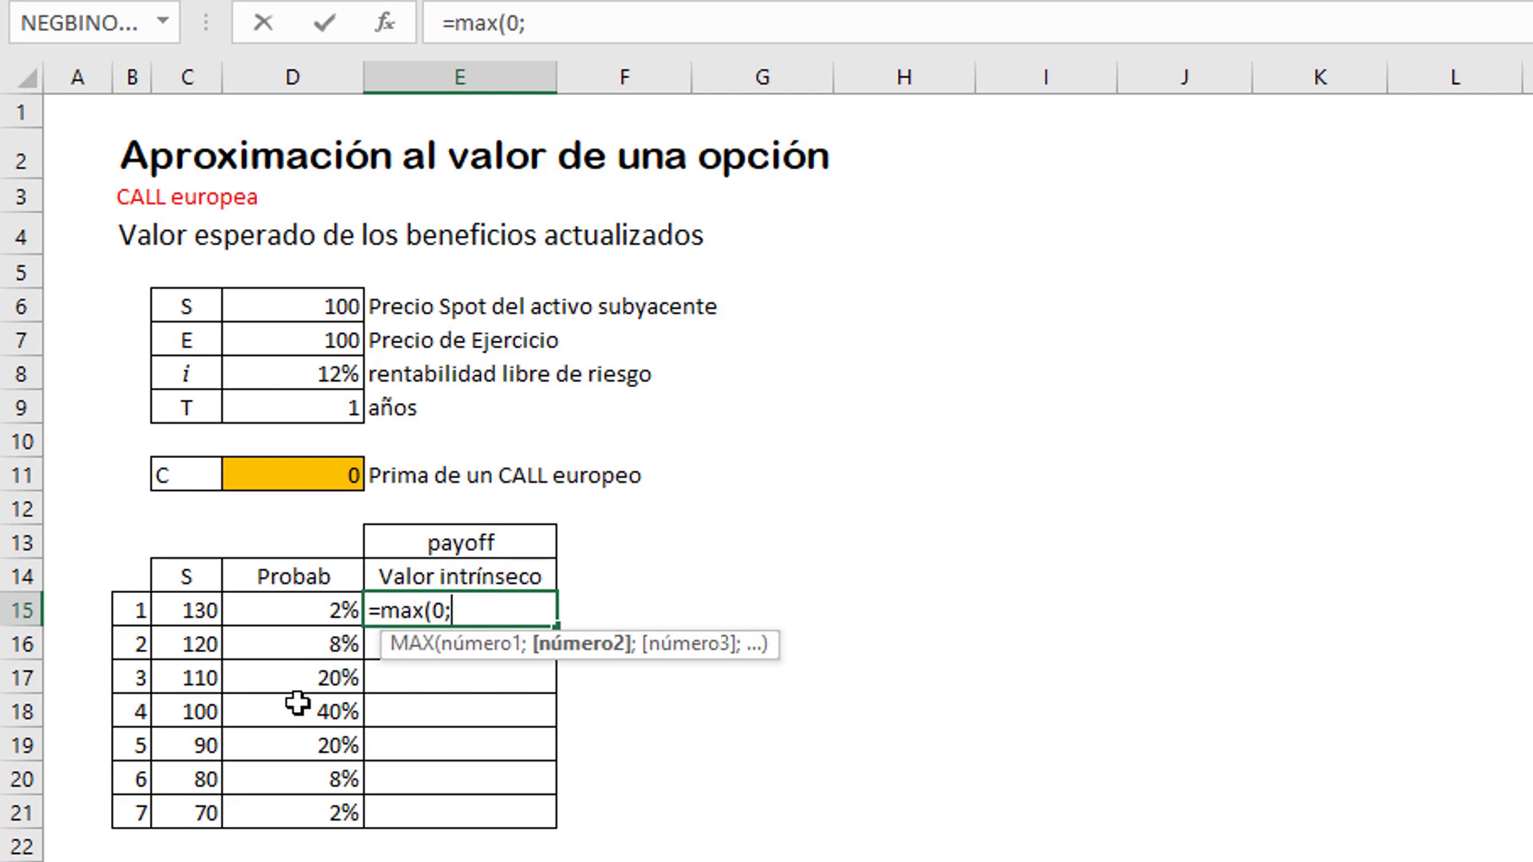
left_click(166, 609)
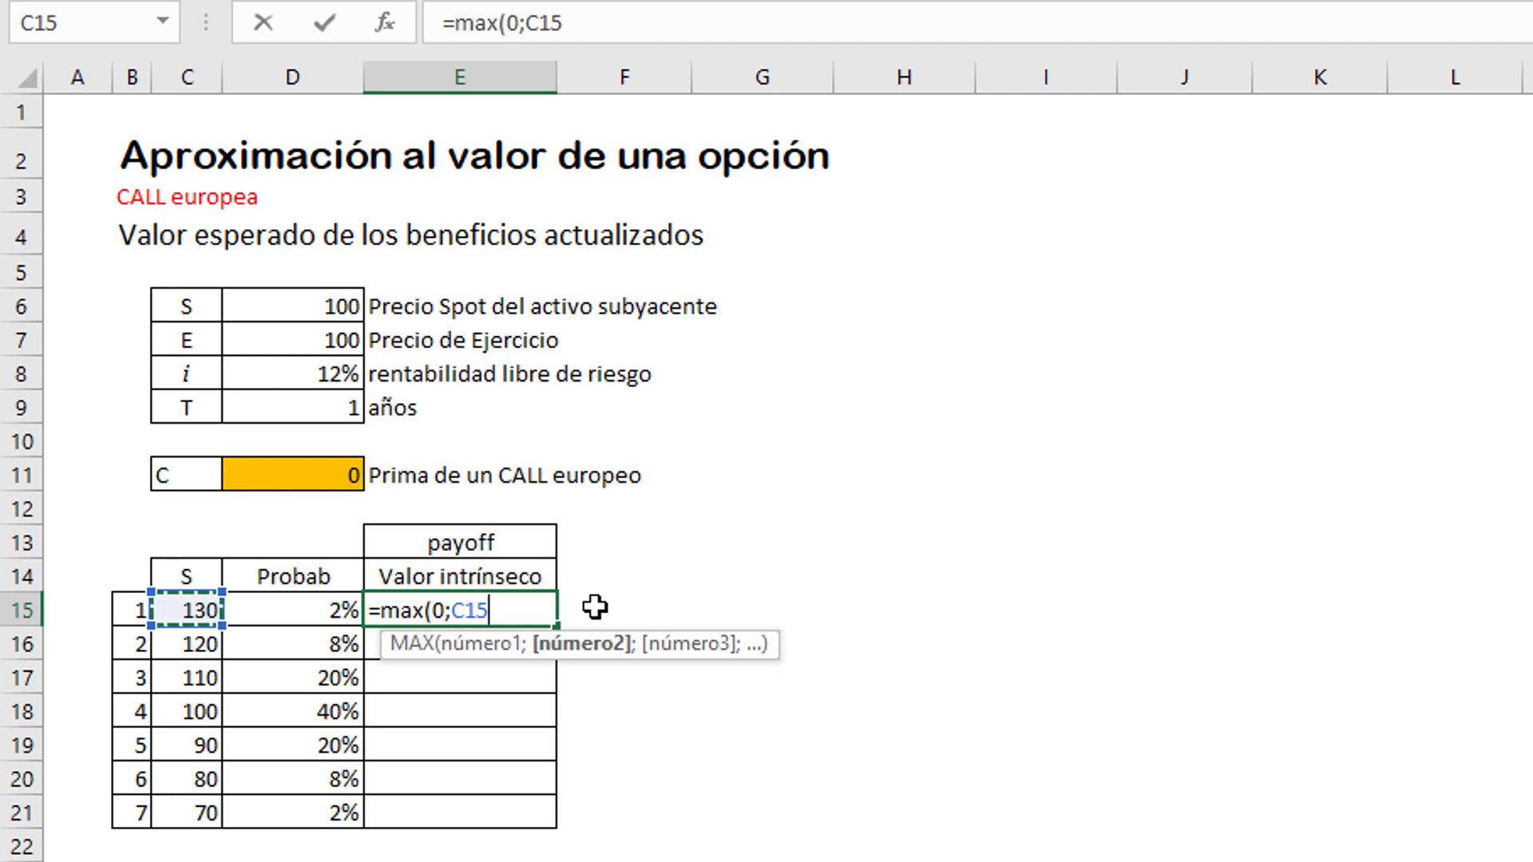
type("-")
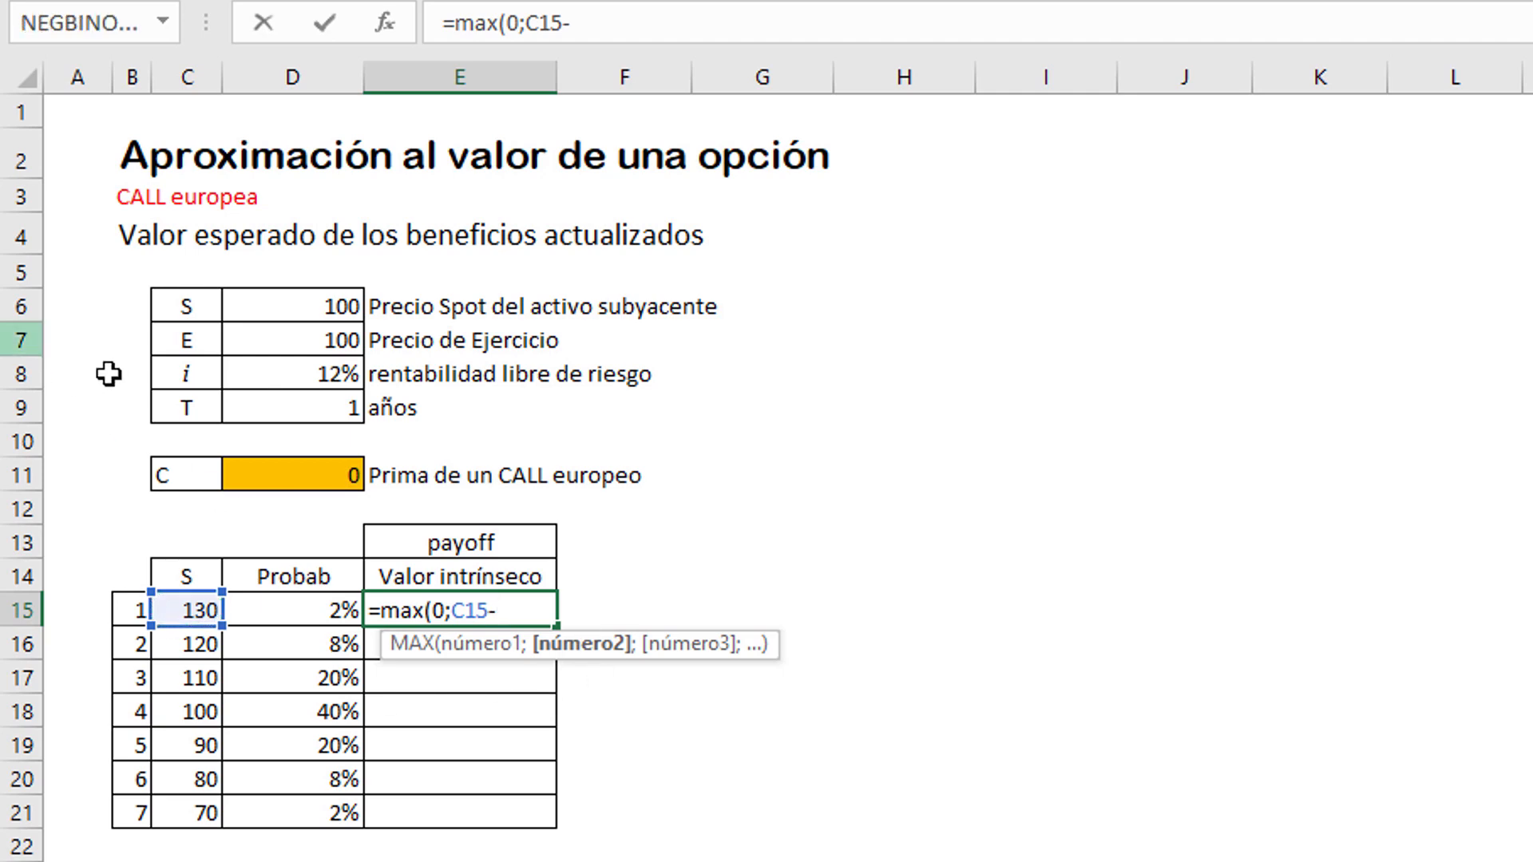
left_click(300, 334)
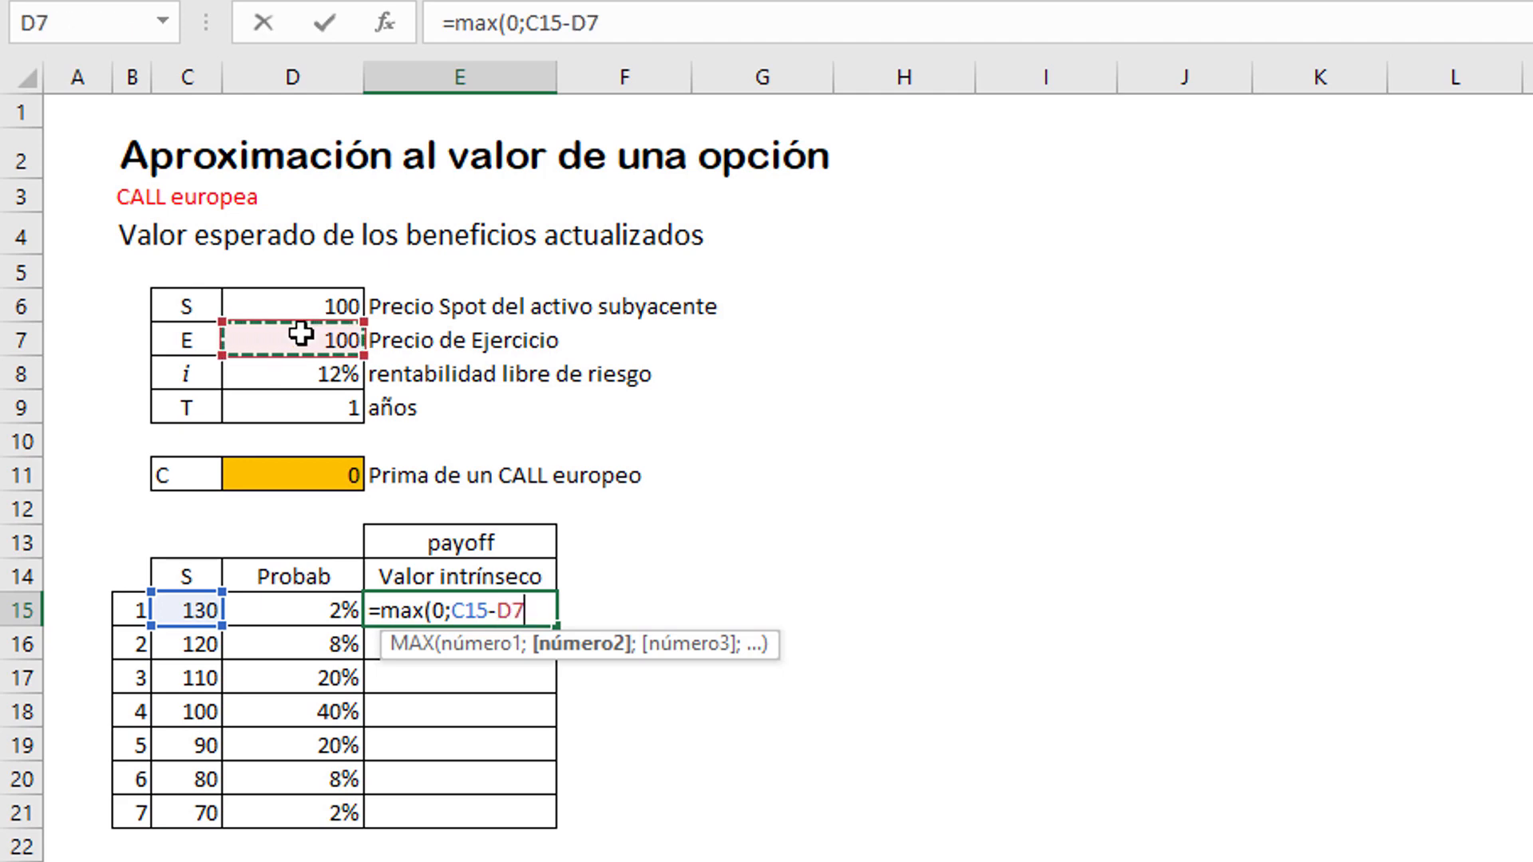
key("F4")
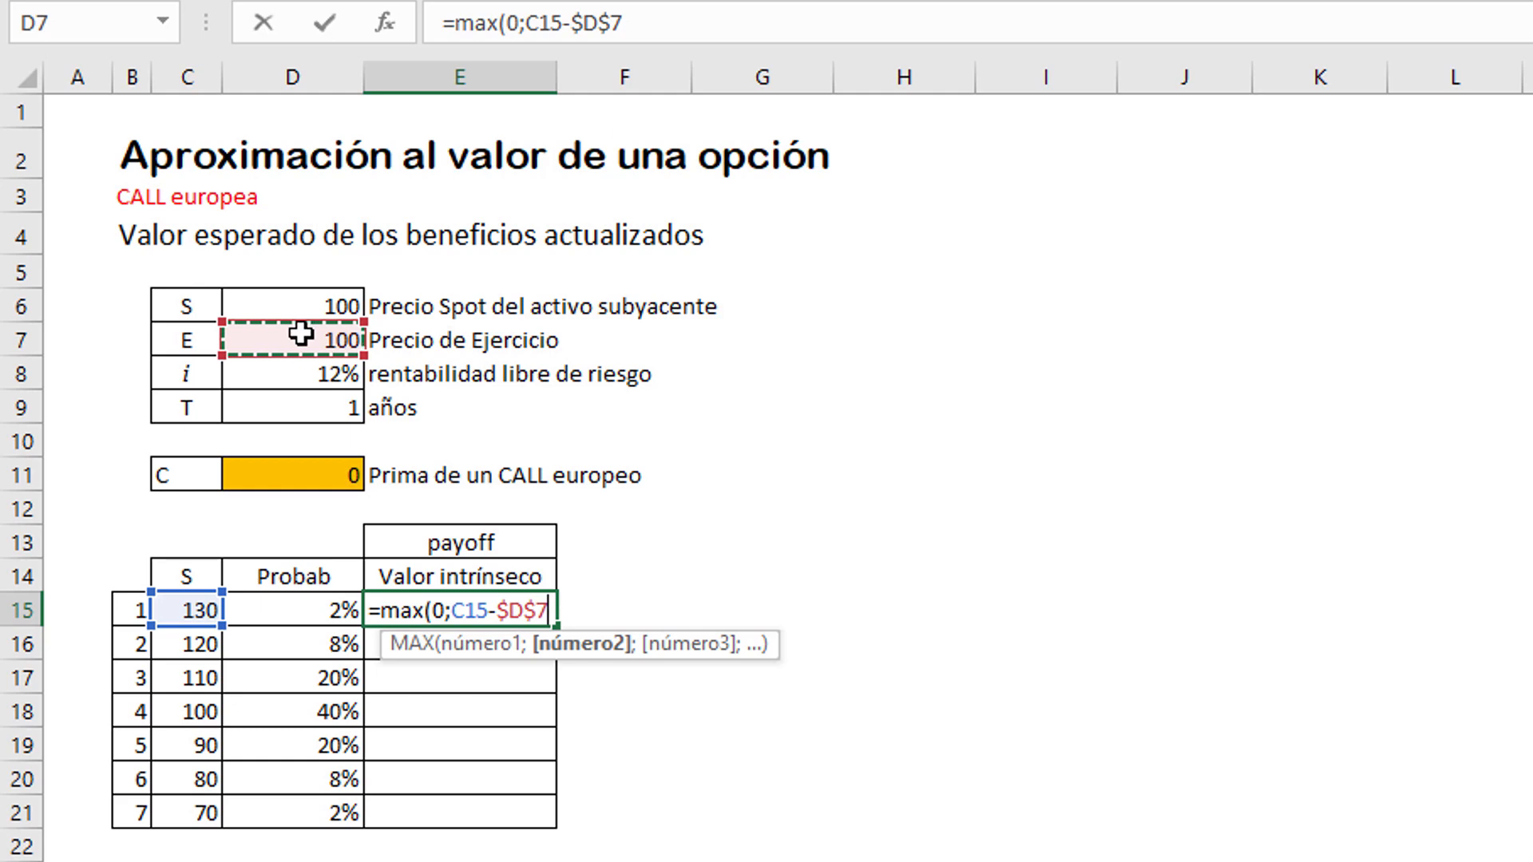
type(")")
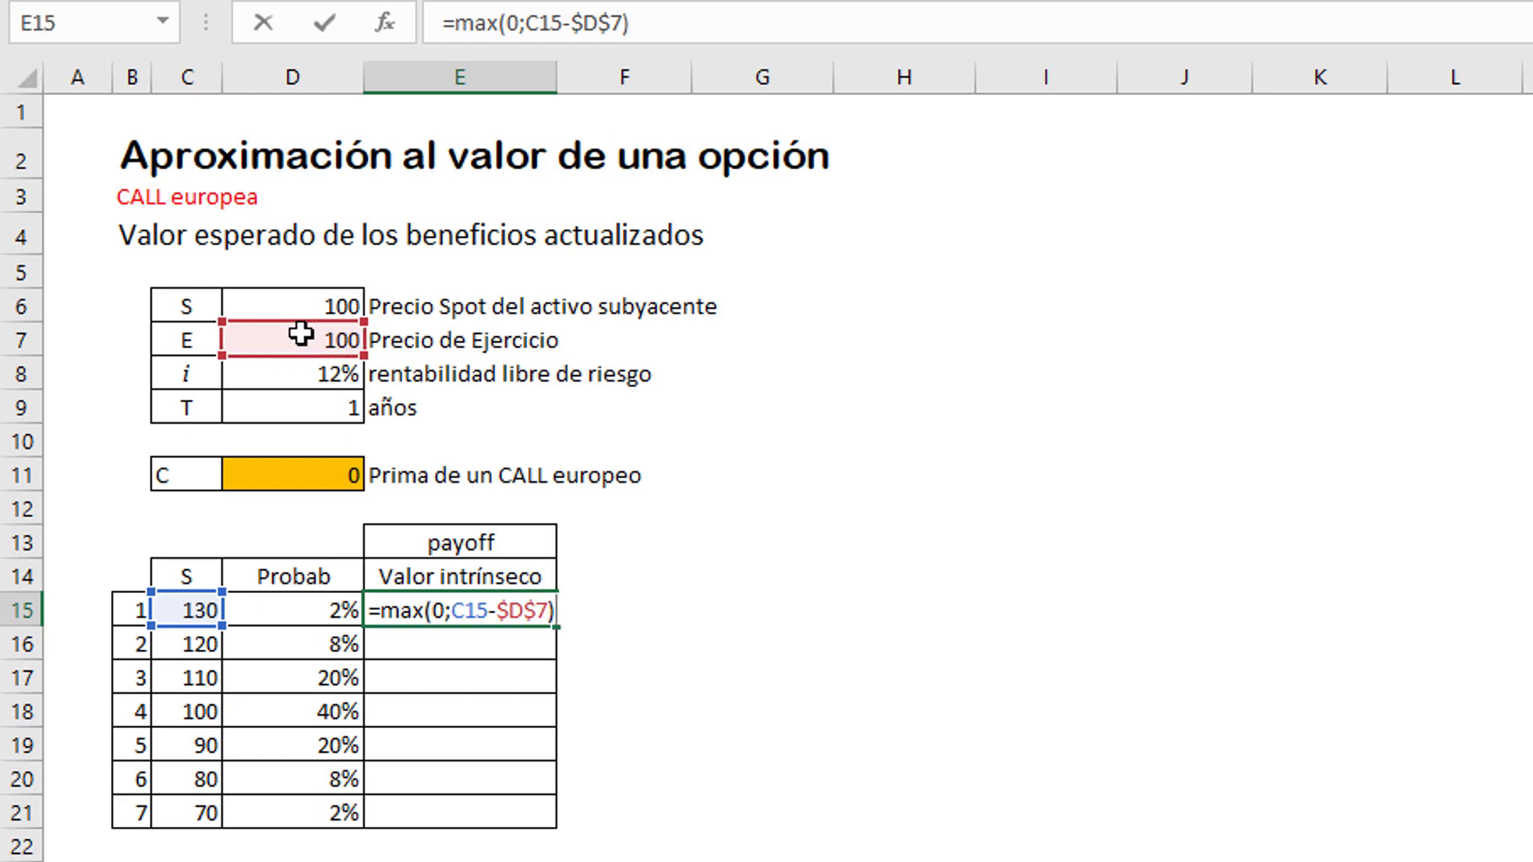
key("Return")
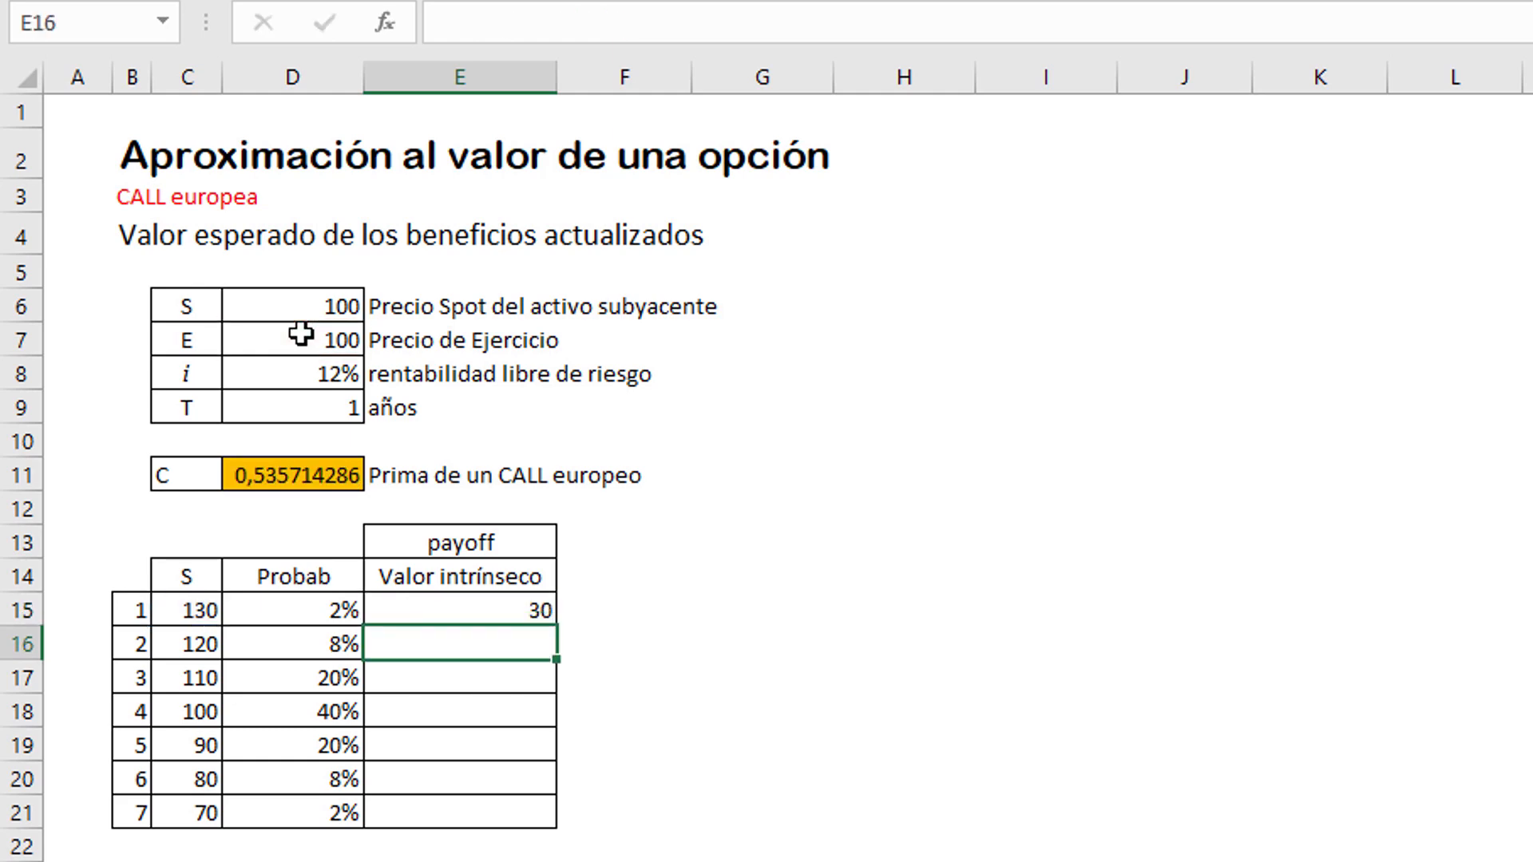
Step: Fill the intrinsic value formula from E15 down to E21 for all the underlying prices
left_click(455, 614)
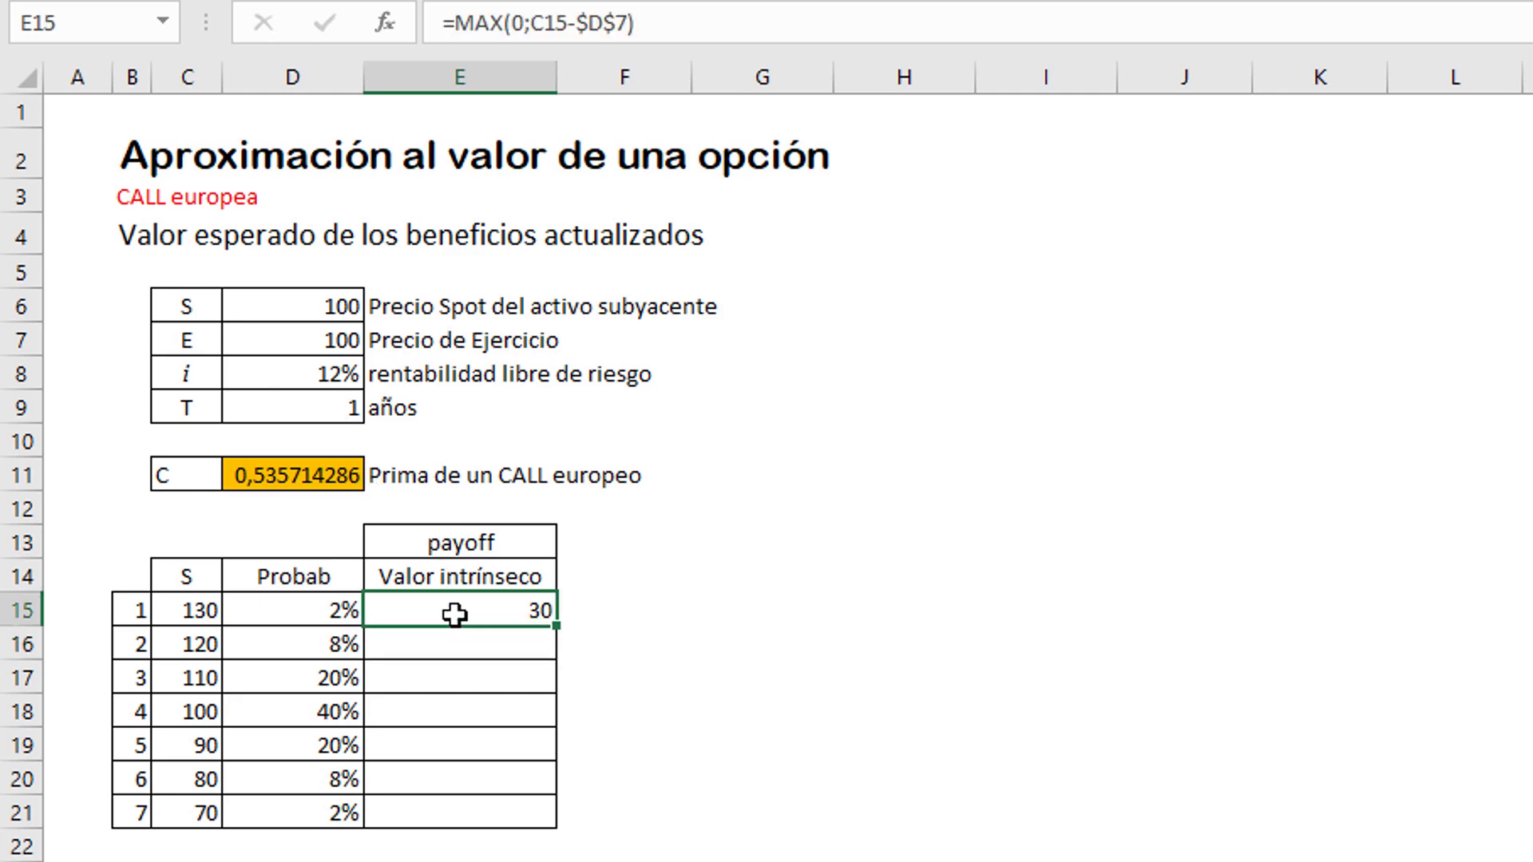
left_click(178, 609)
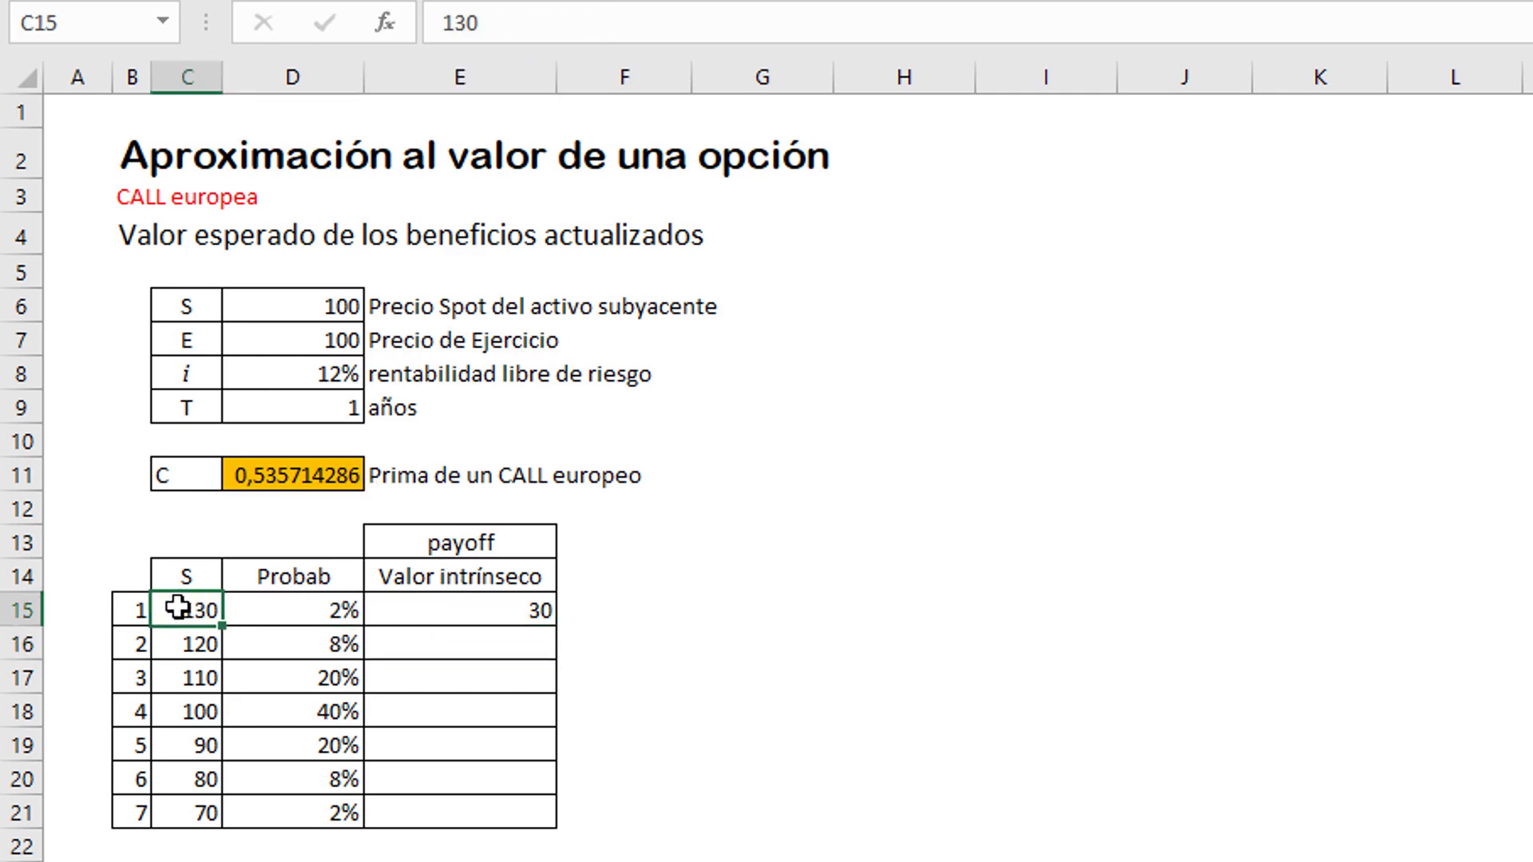
left_click(462, 608)
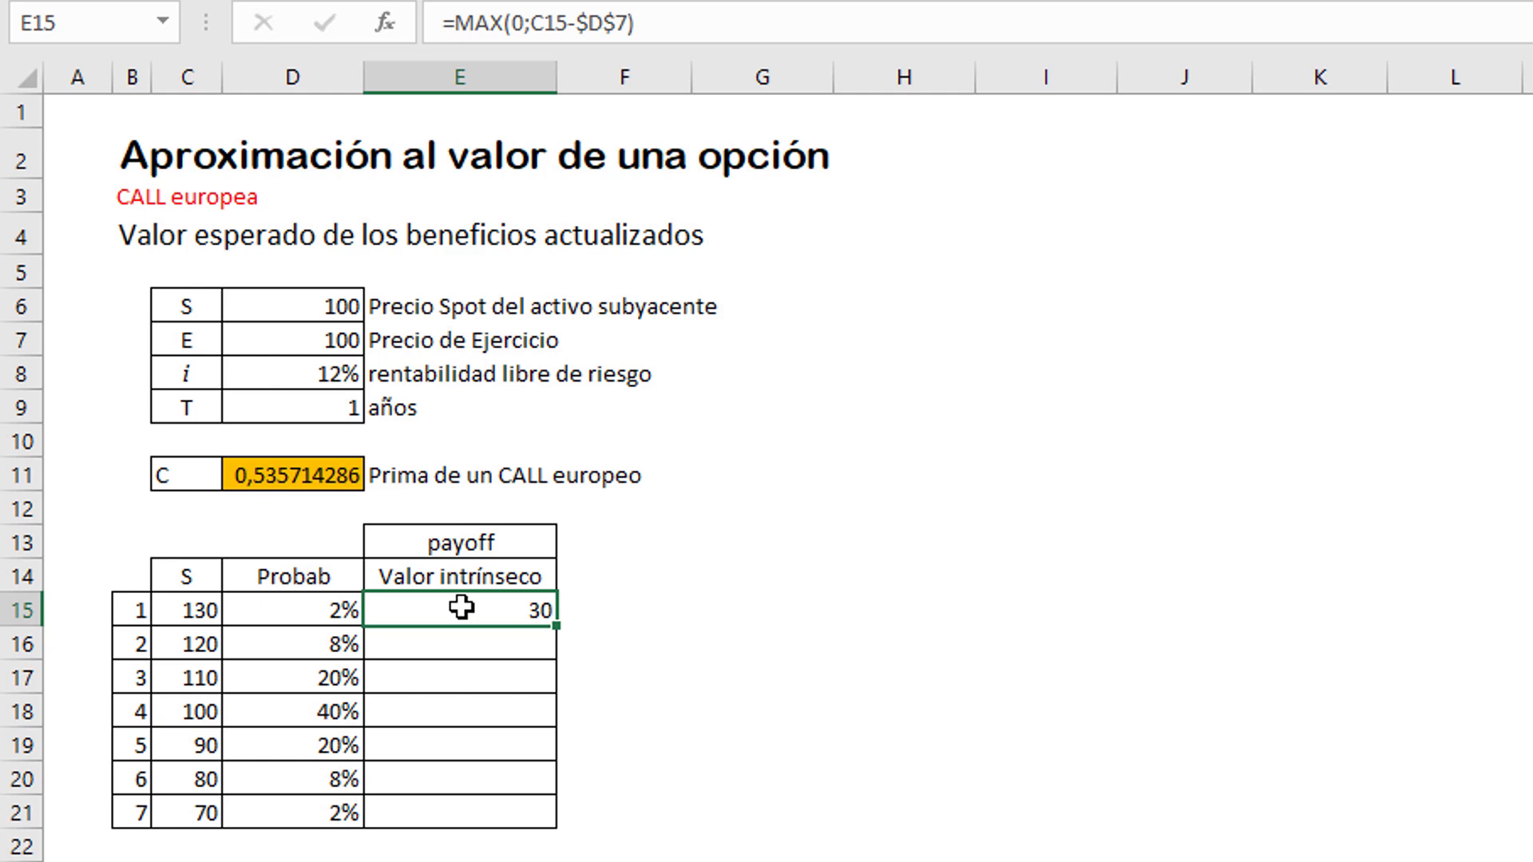
double_click(563, 625)
Step: Examine the payoff formulas in E15 to E21 against the corresponding underlying prices in the S column
left_click(499, 621)
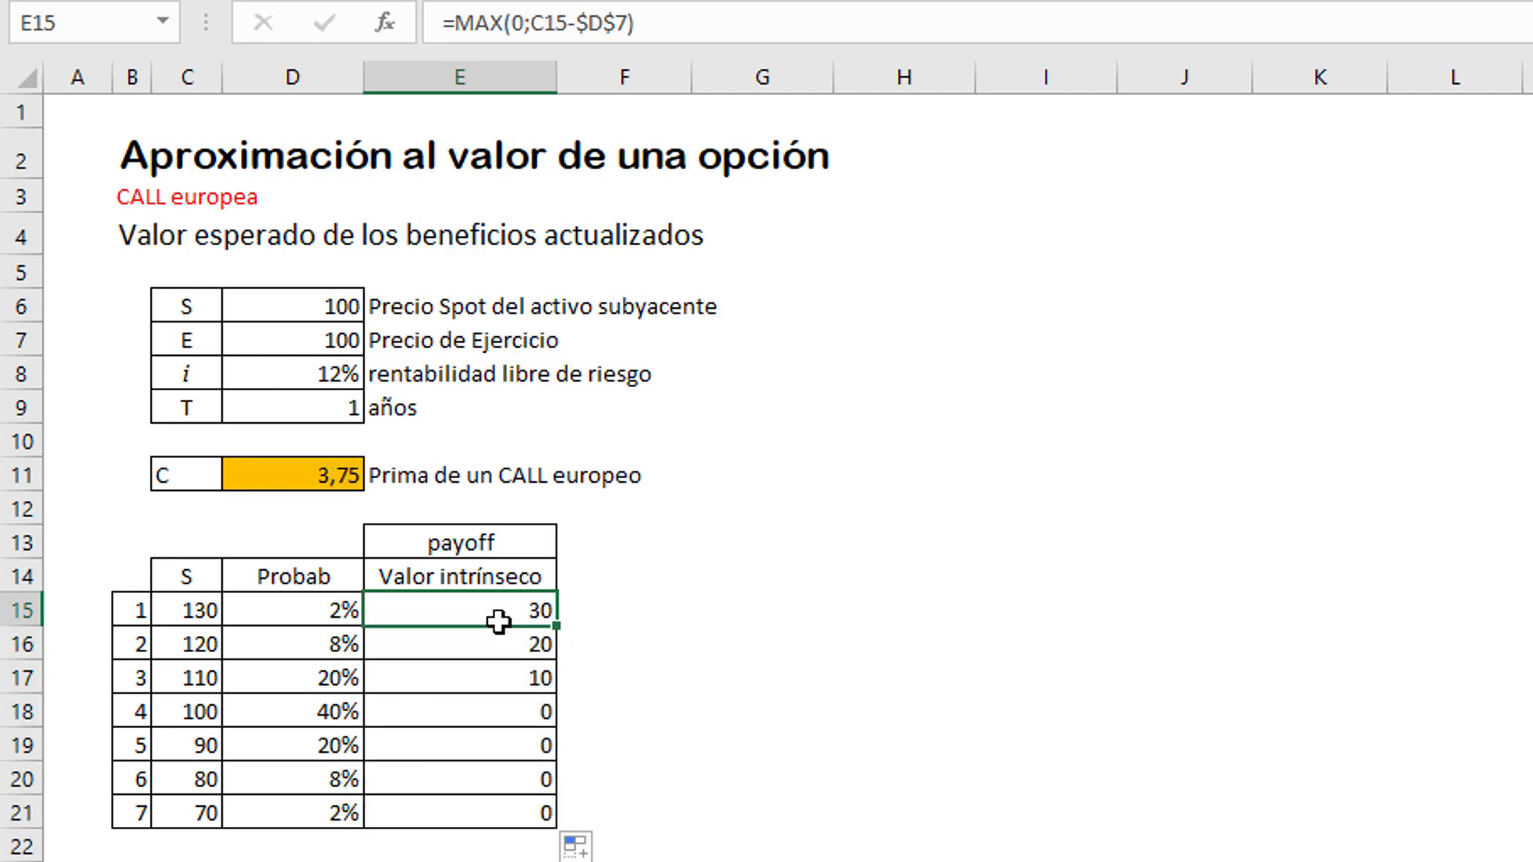
left_click(496, 644)
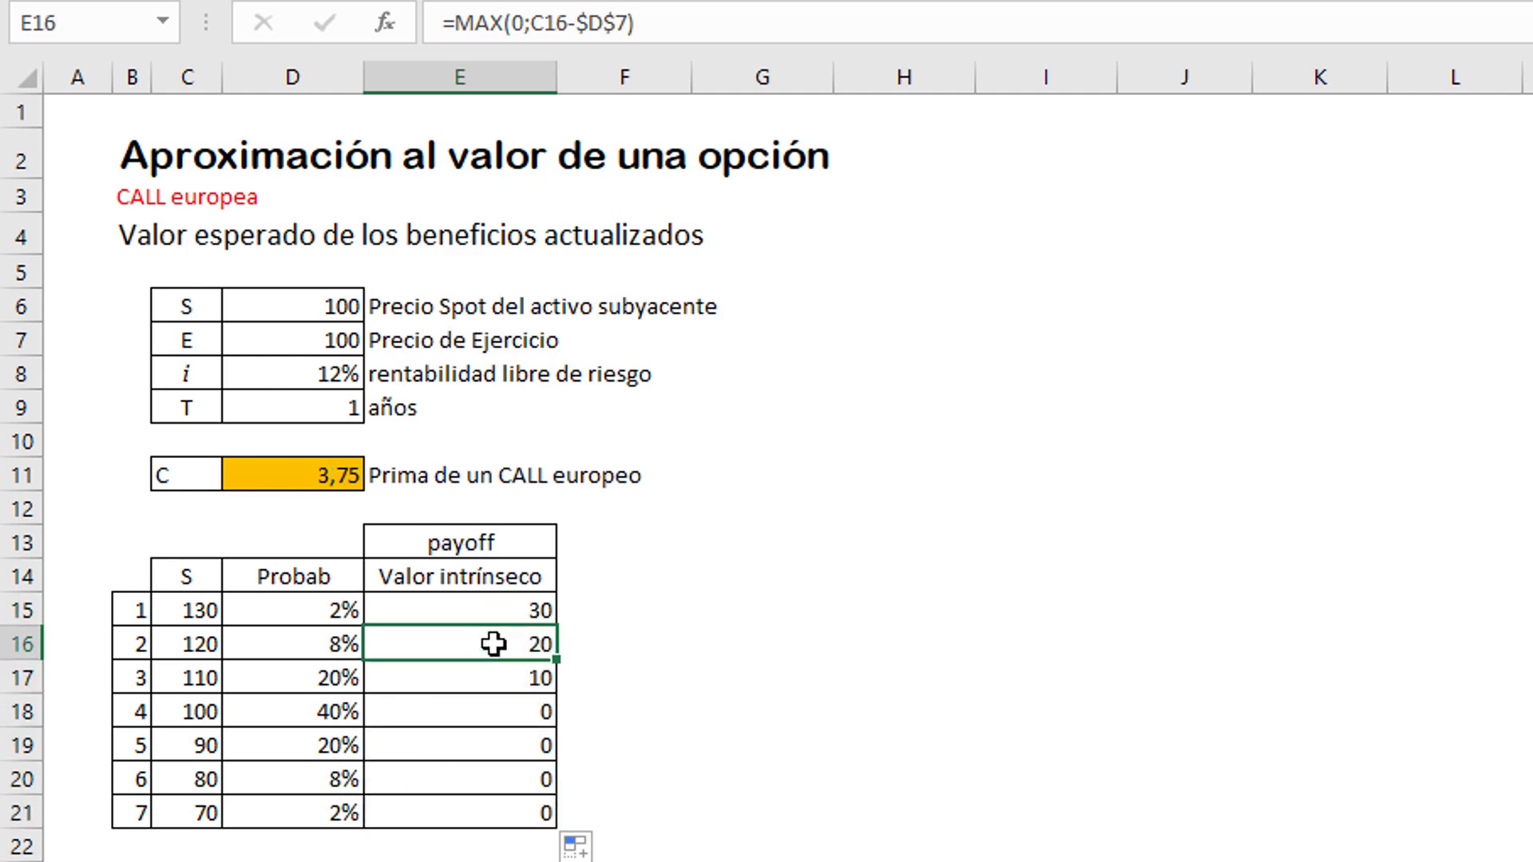
left_click(483, 685)
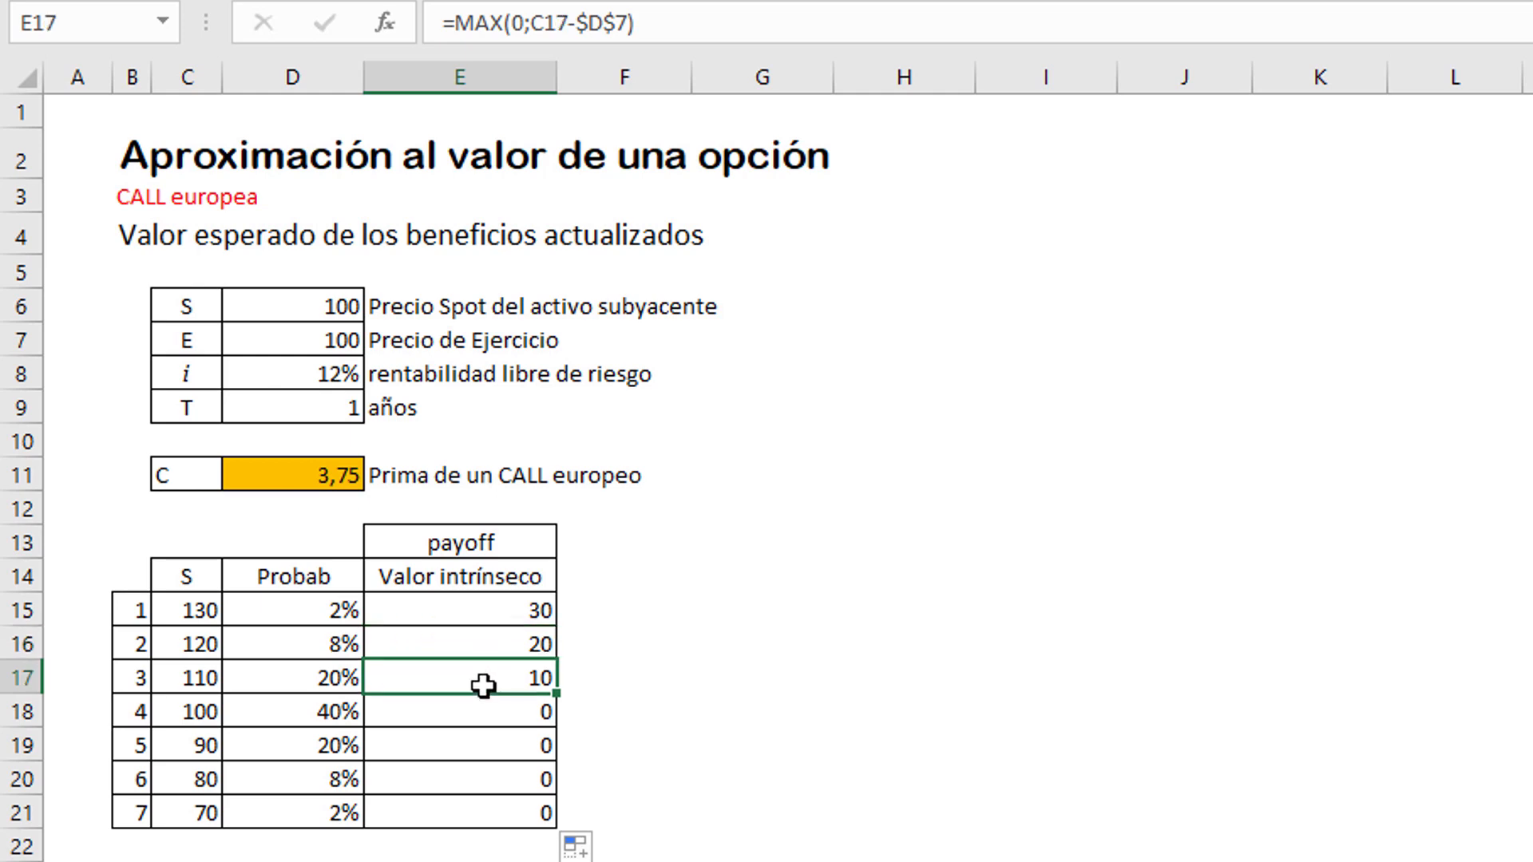
left_click(456, 716)
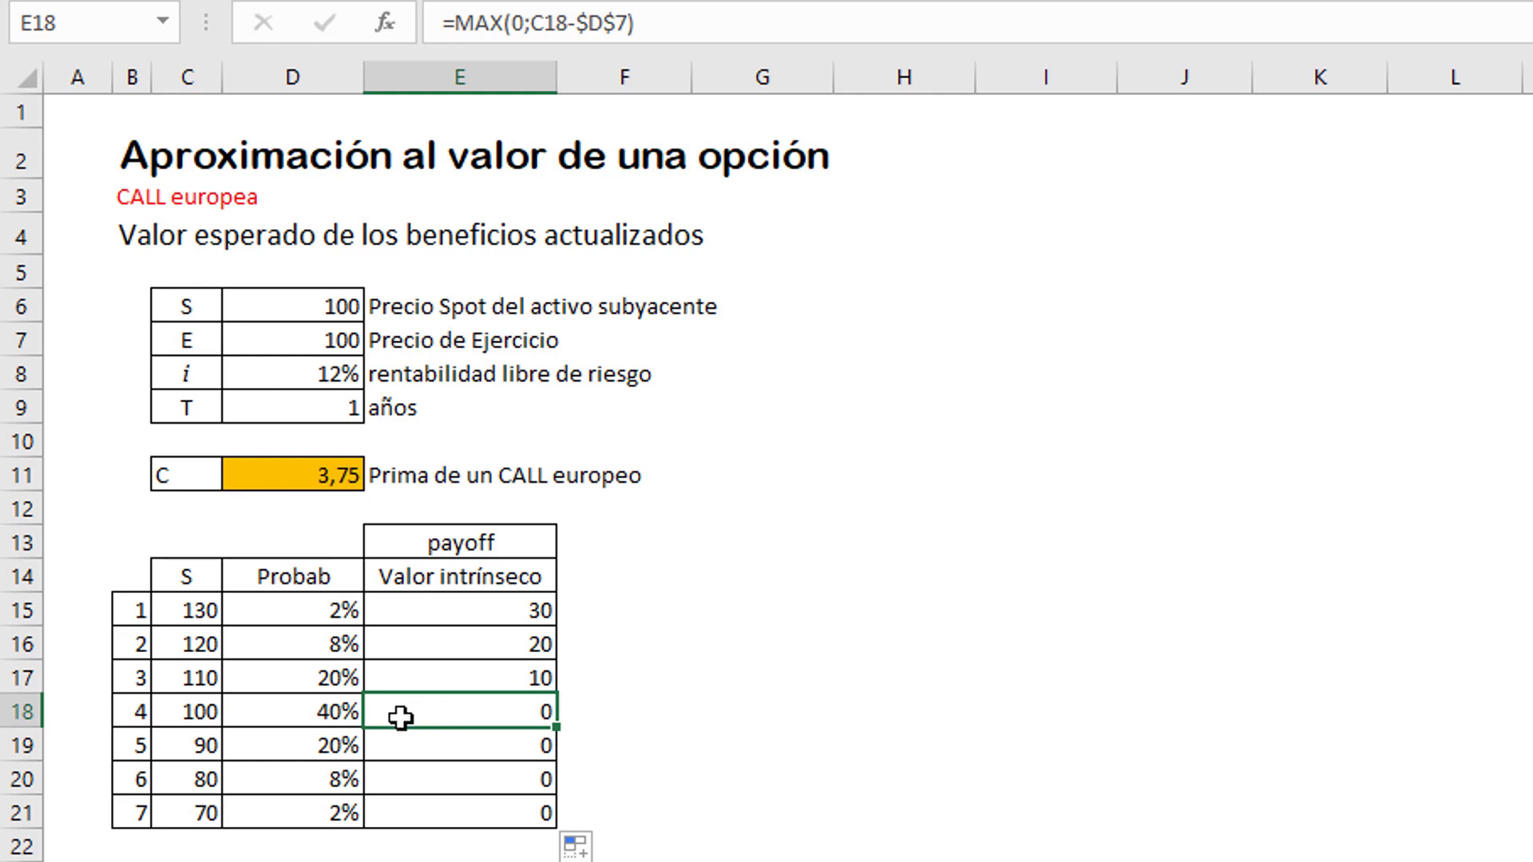
left_click(187, 757)
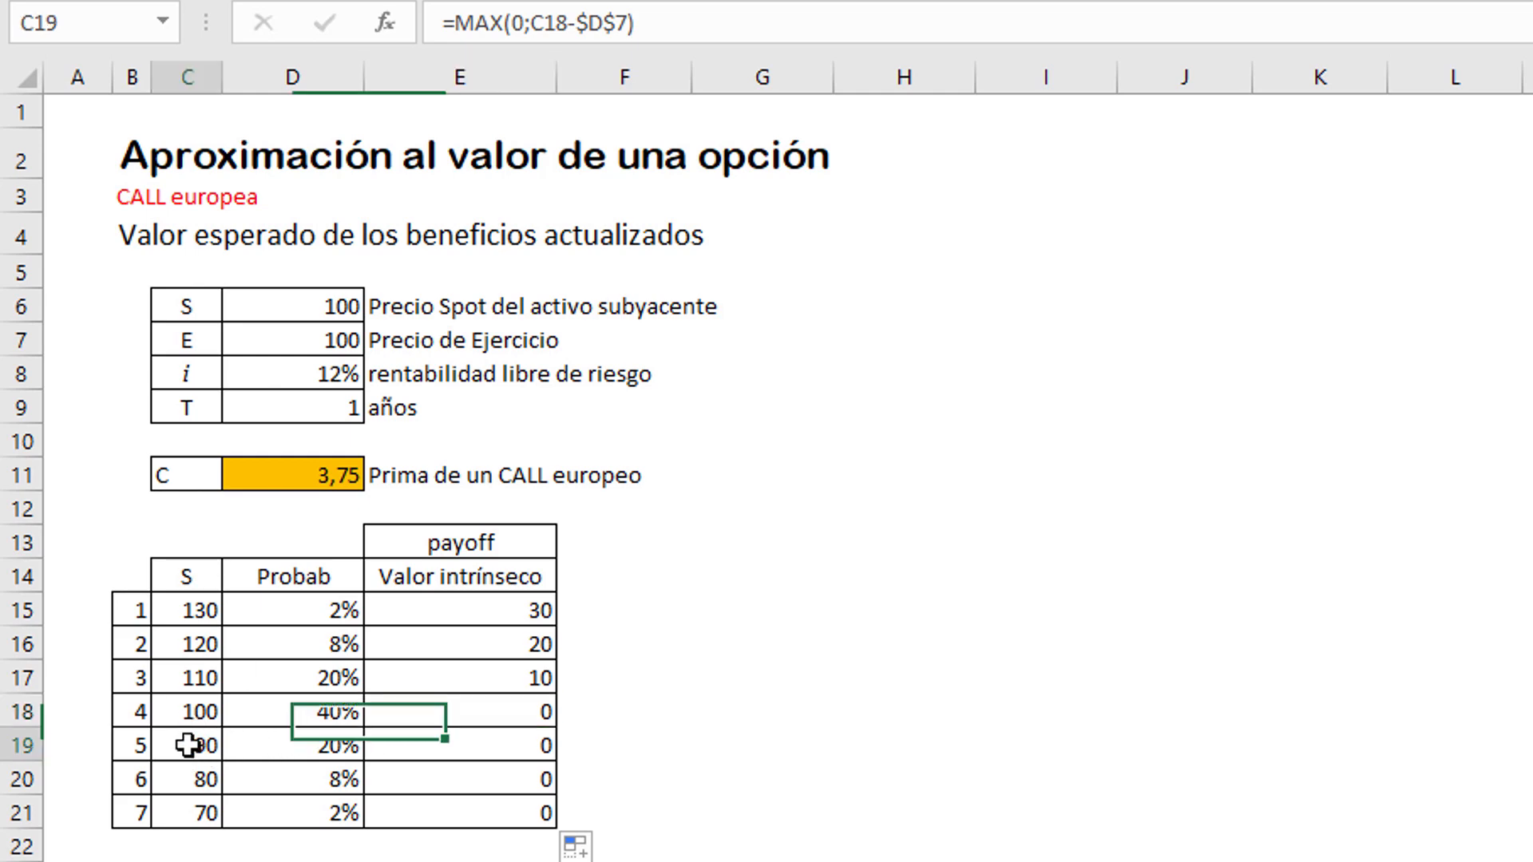
left_click(194, 782)
left_click(204, 802)
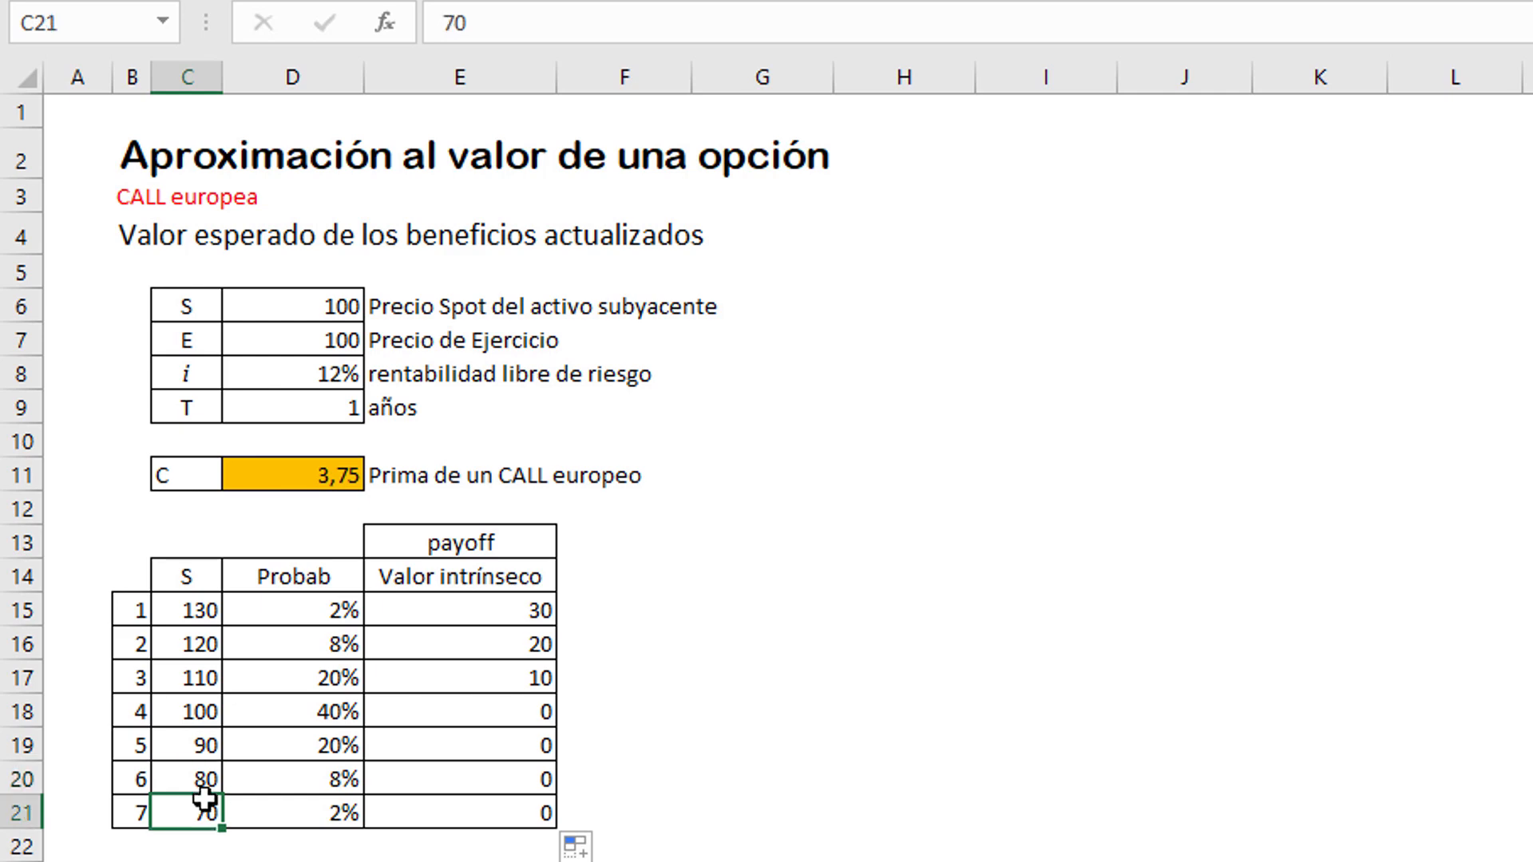
left_click(478, 743)
left_click(483, 780)
left_click(476, 813)
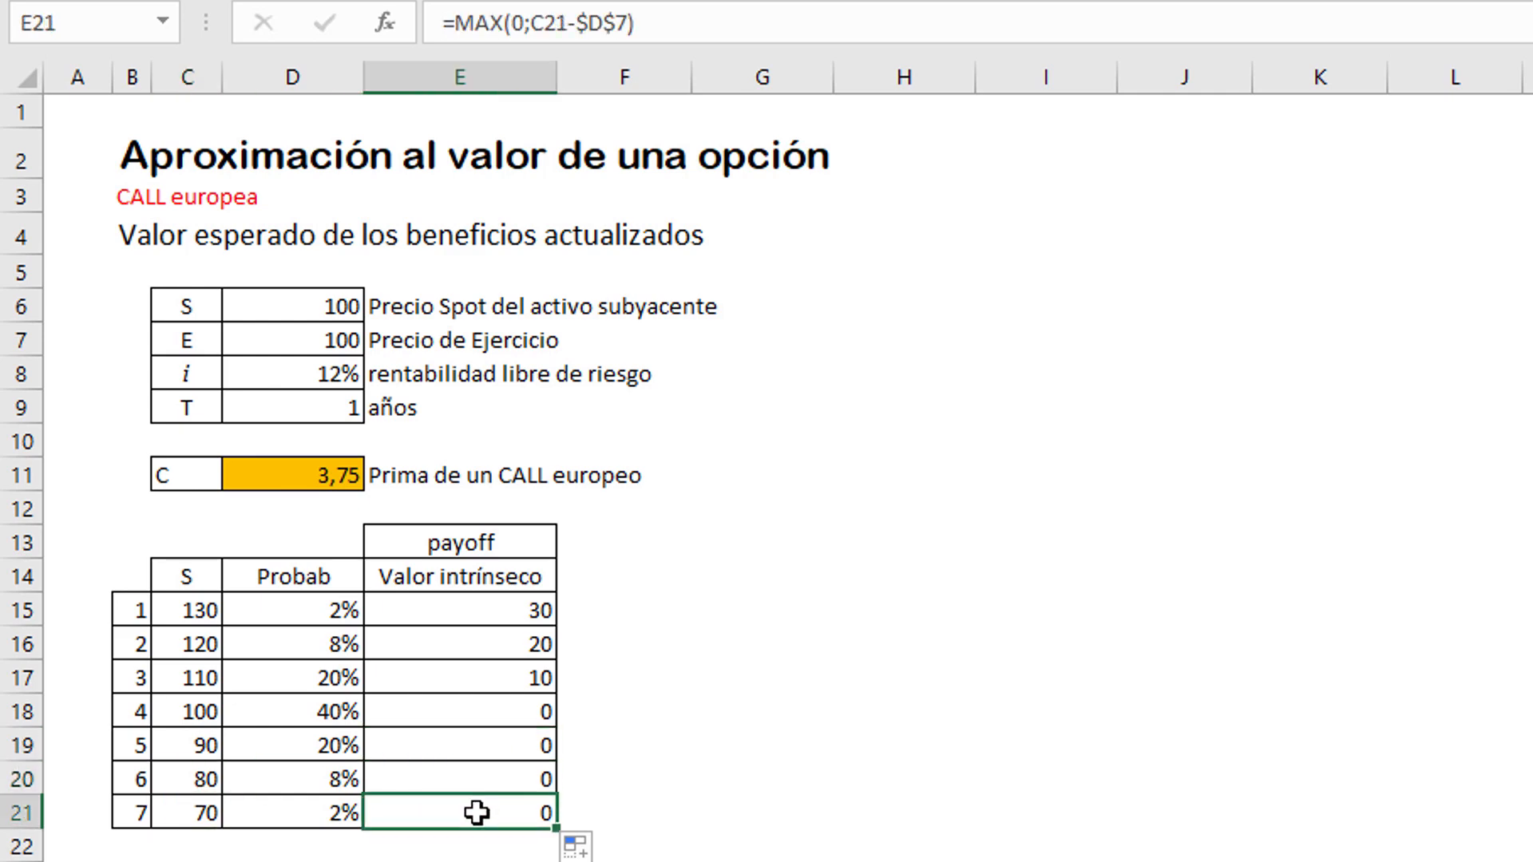
left_click(483, 712)
left_click(479, 745)
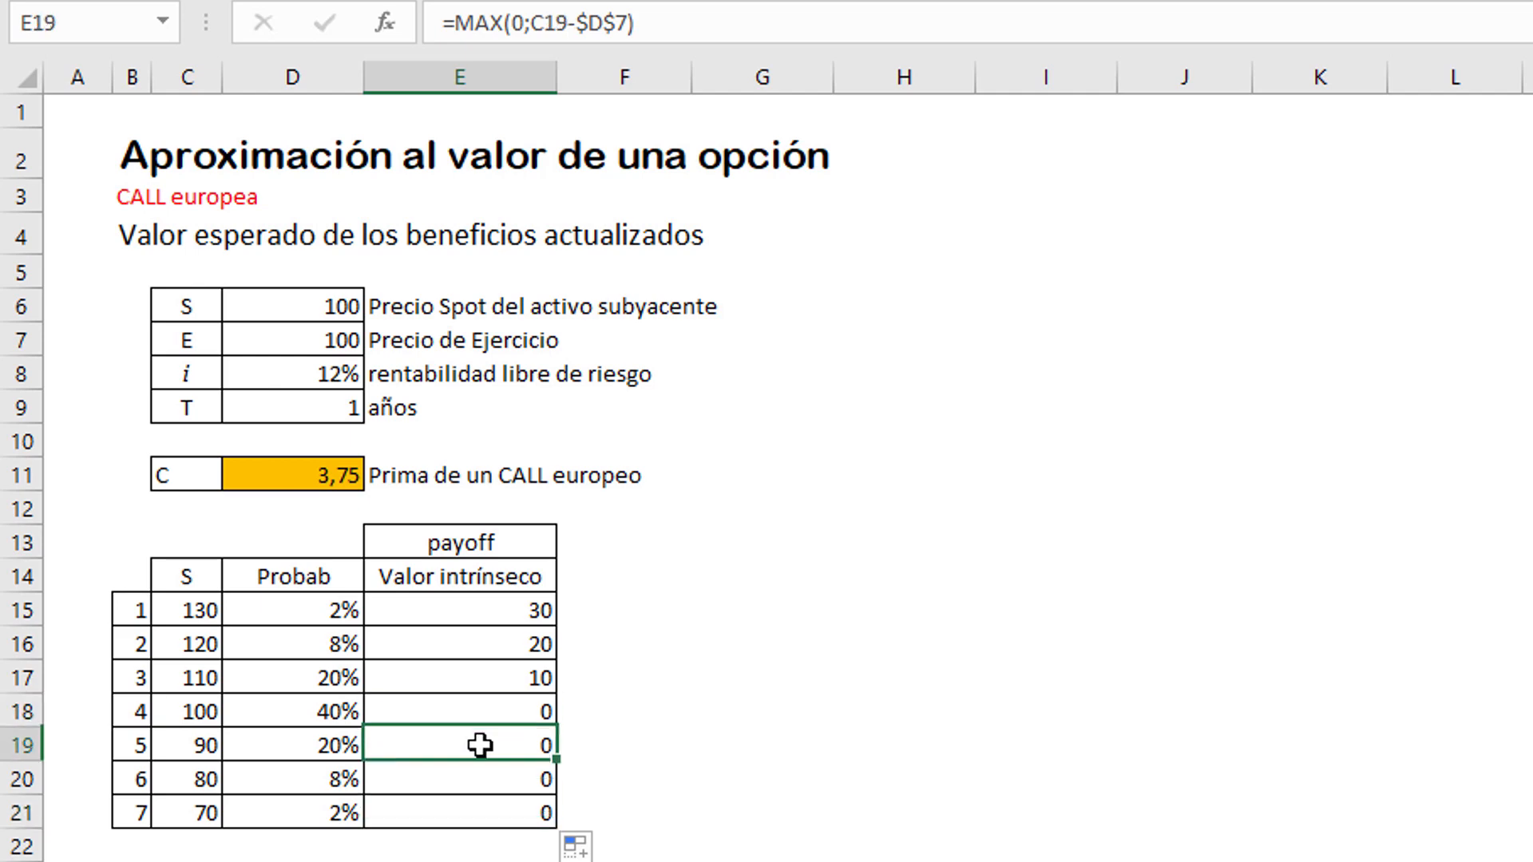
left_click(466, 781)
left_click(455, 811)
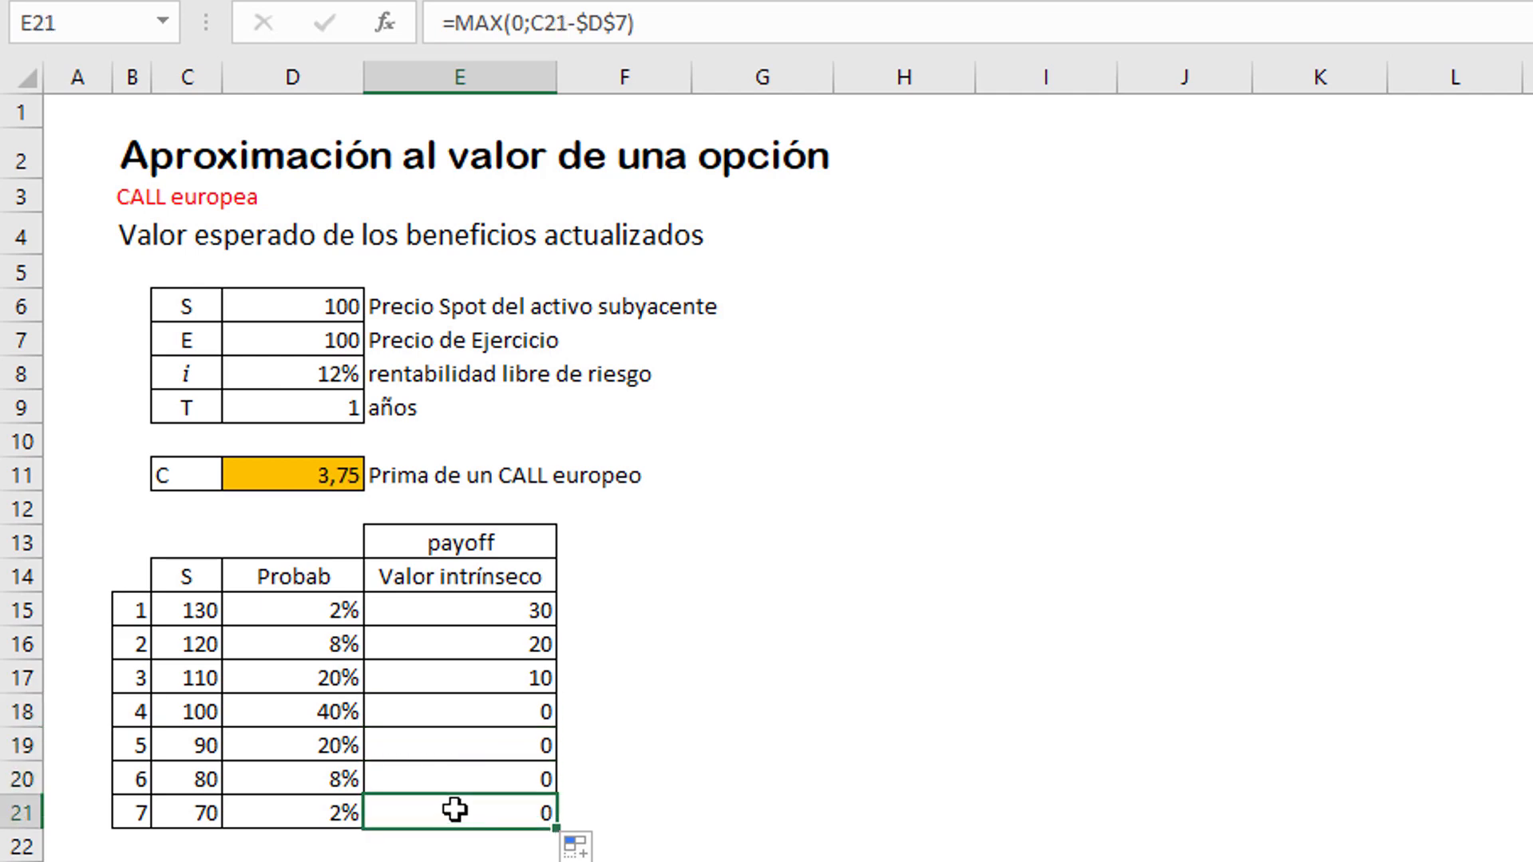
Step: Examine the premium formula in D11 and the probabilities in D15:D21 paired with the intrinsic values in E15:E21
left_click(712, 527)
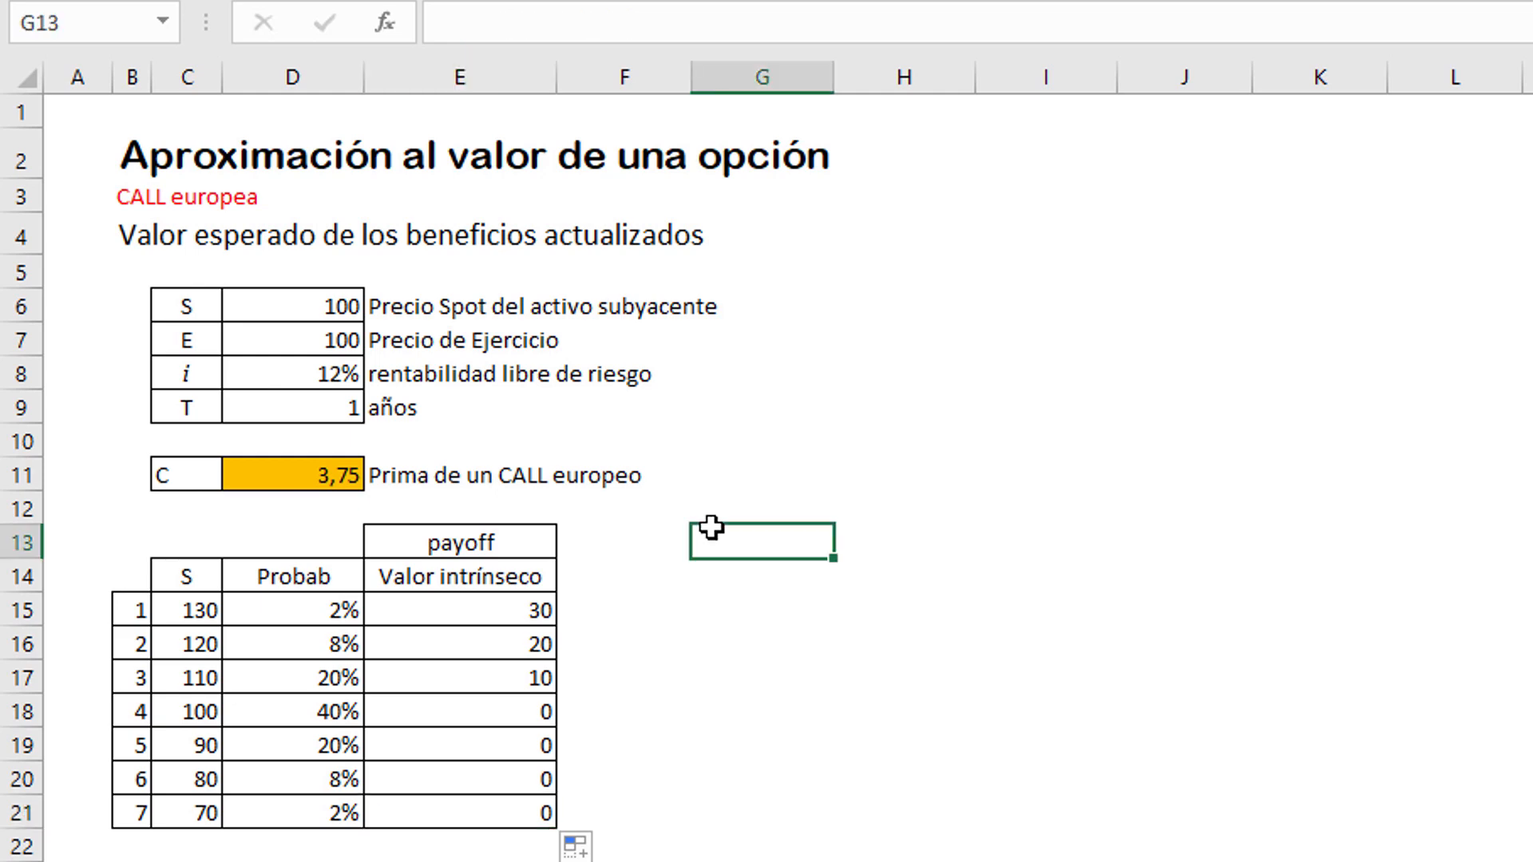
left_click(270, 484)
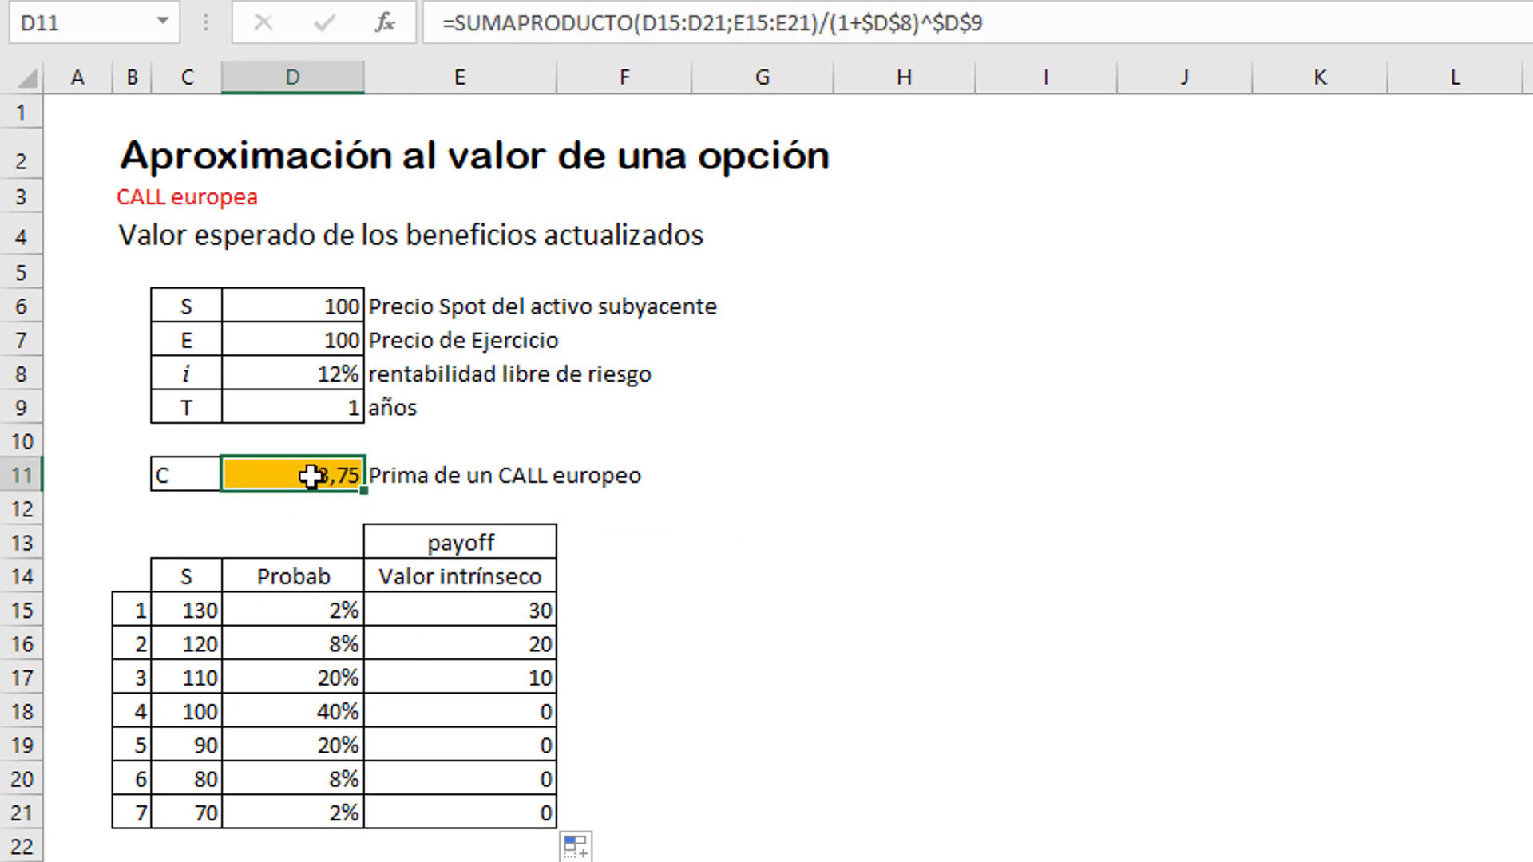
left_click_drag(280, 611, 277, 827)
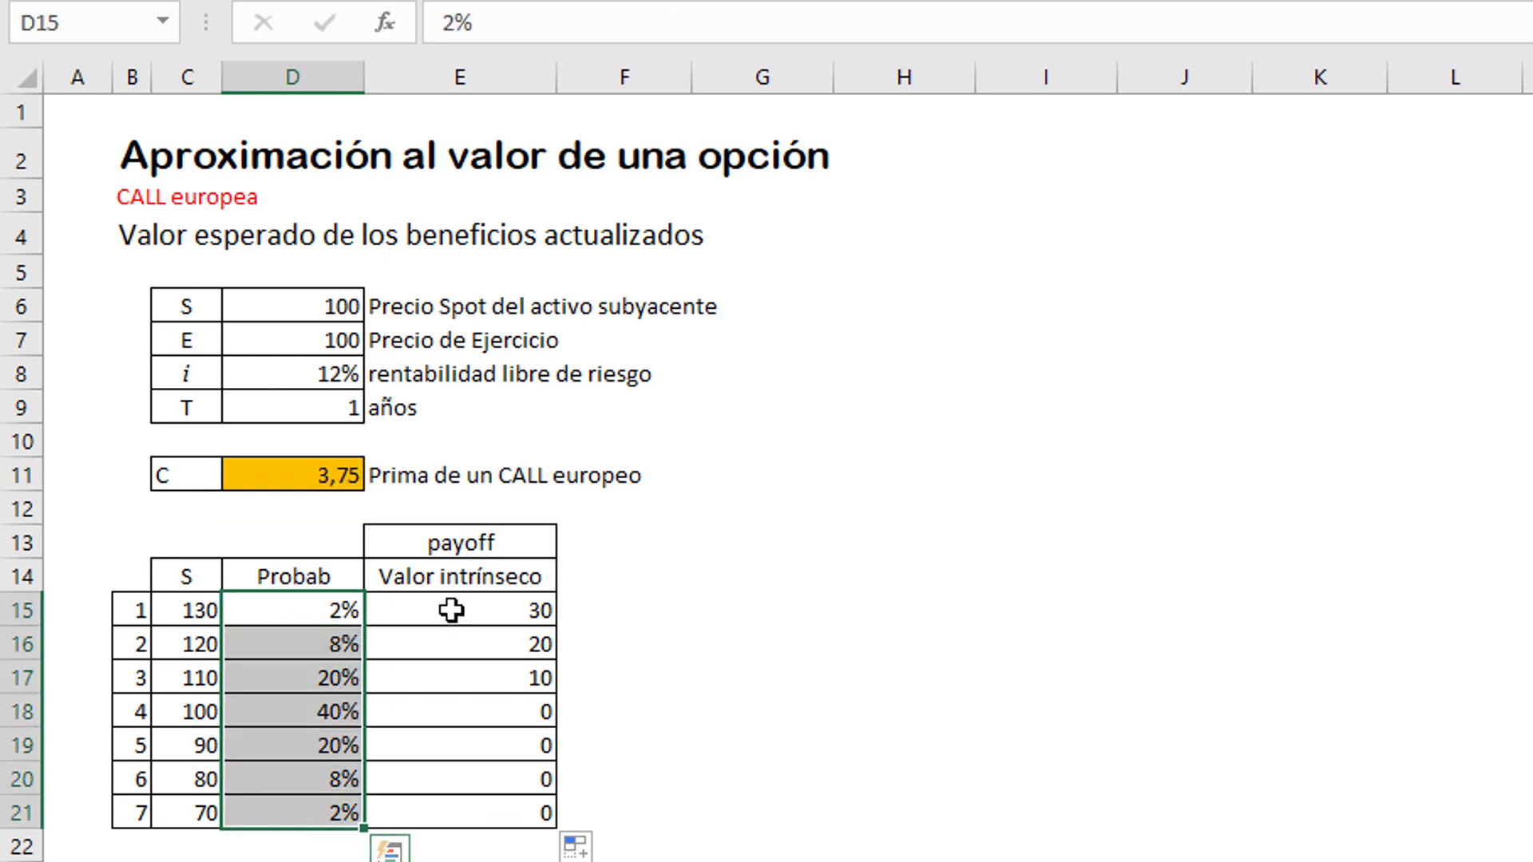
left_click_drag(453, 613, 438, 803)
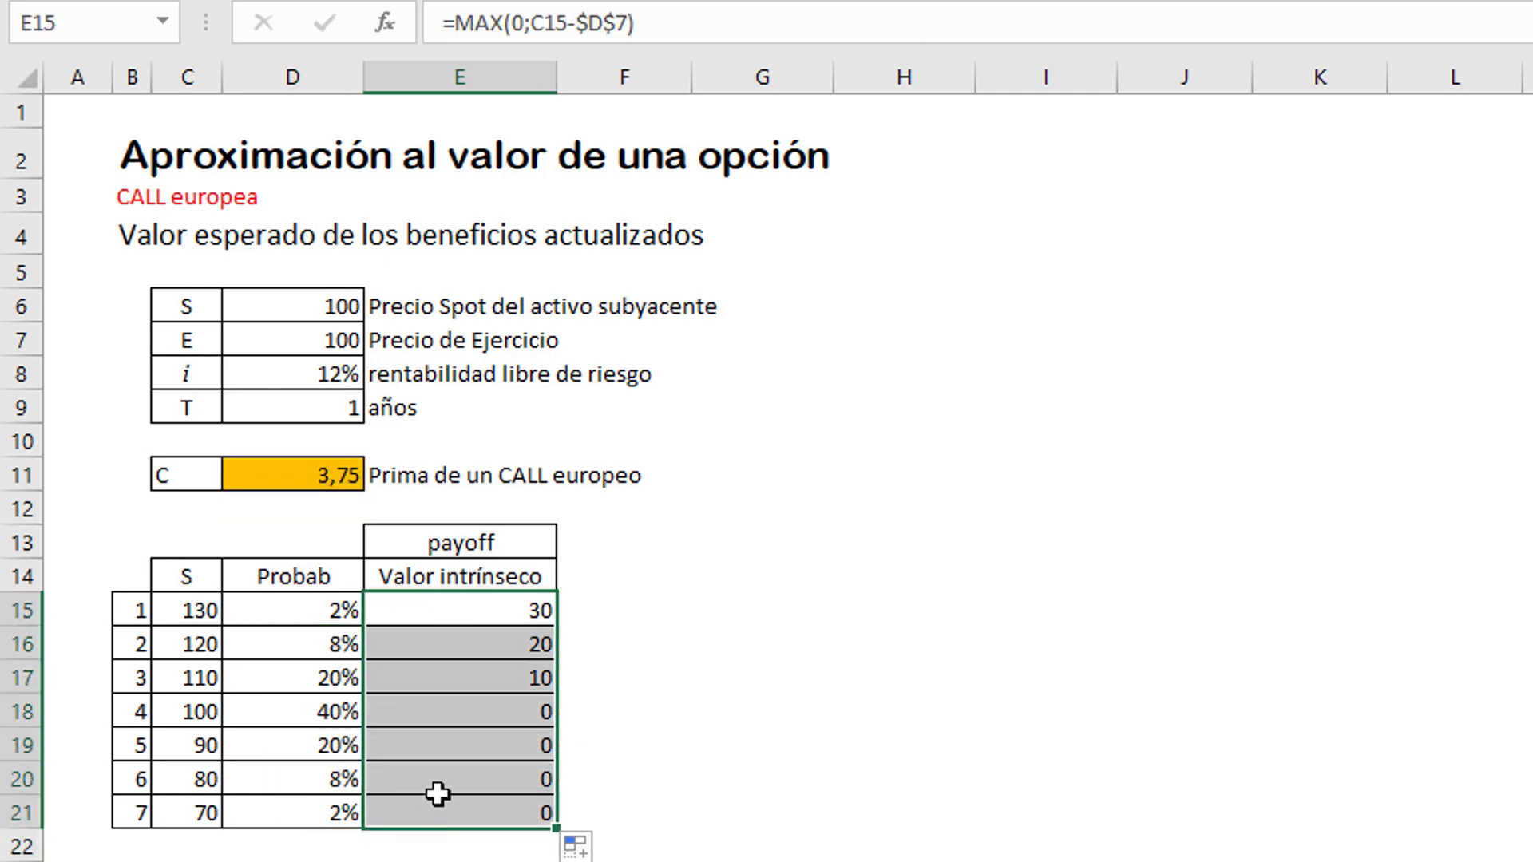
left_click(308, 609)
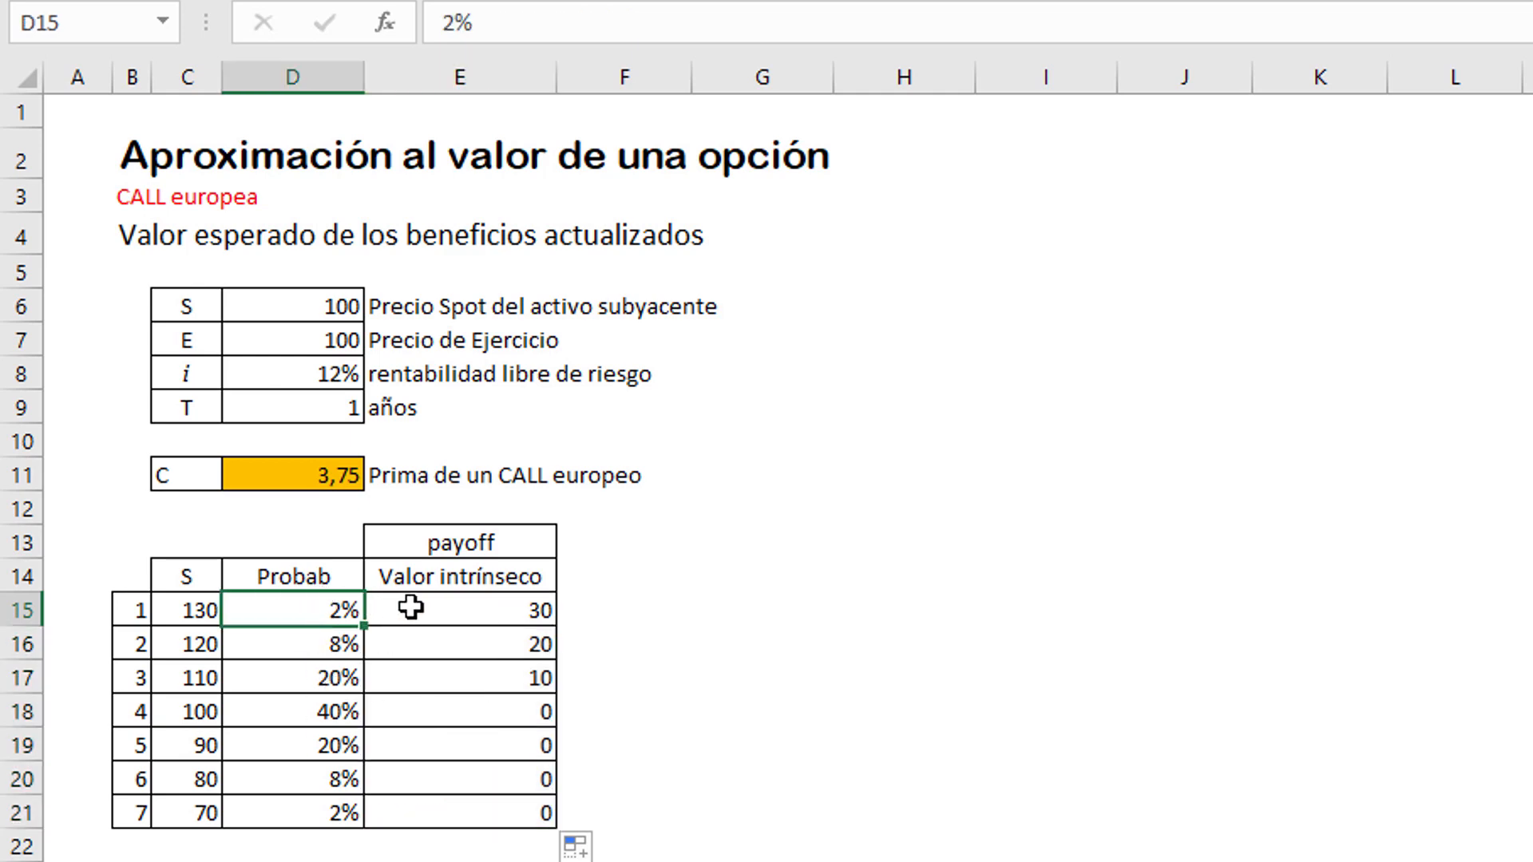
left_click(410, 606)
left_click(309, 653)
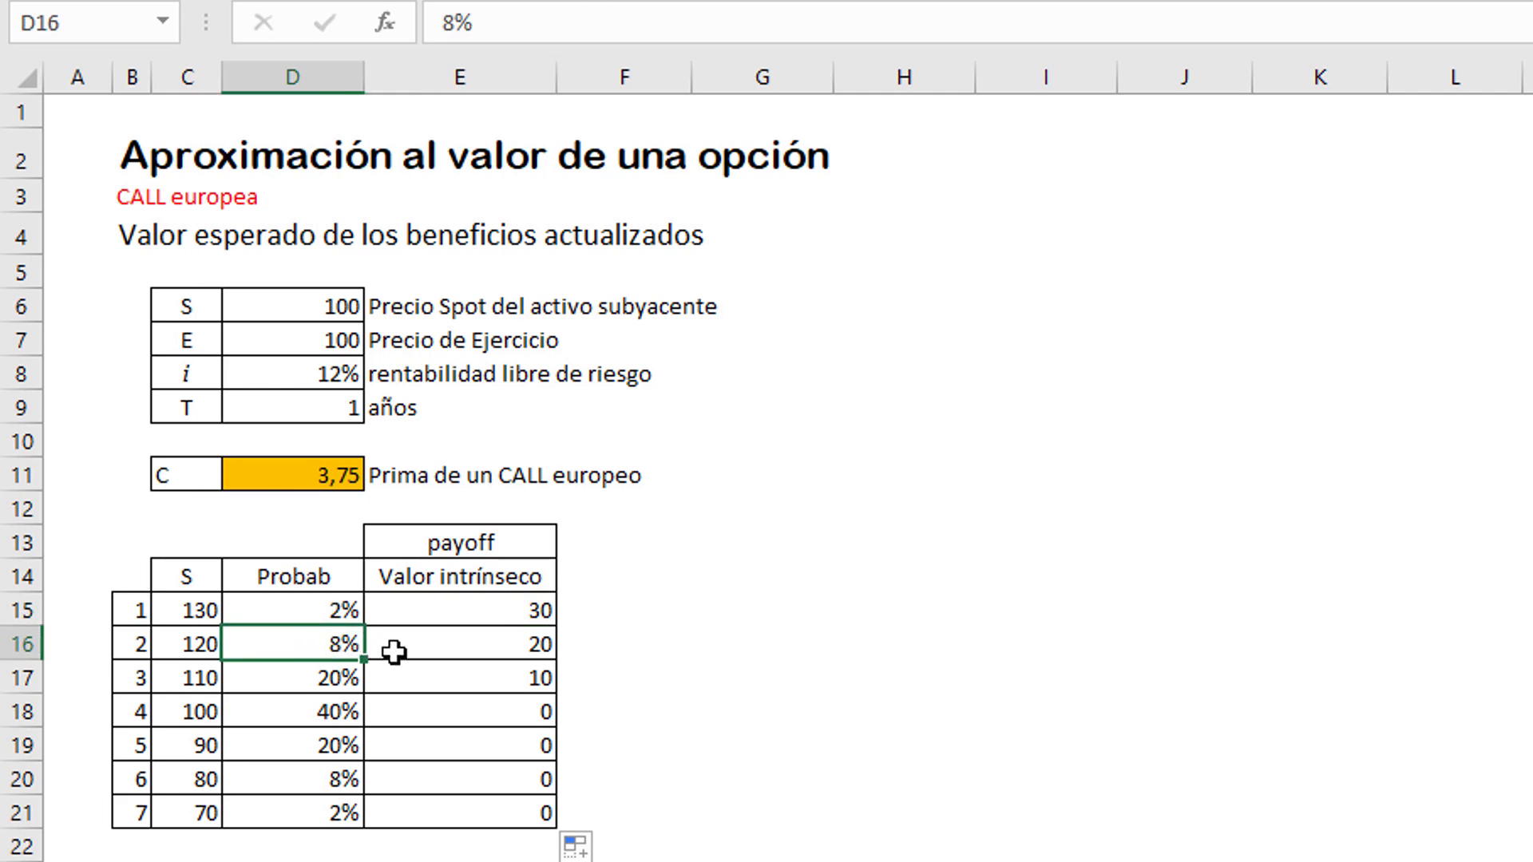
left_click(411, 650)
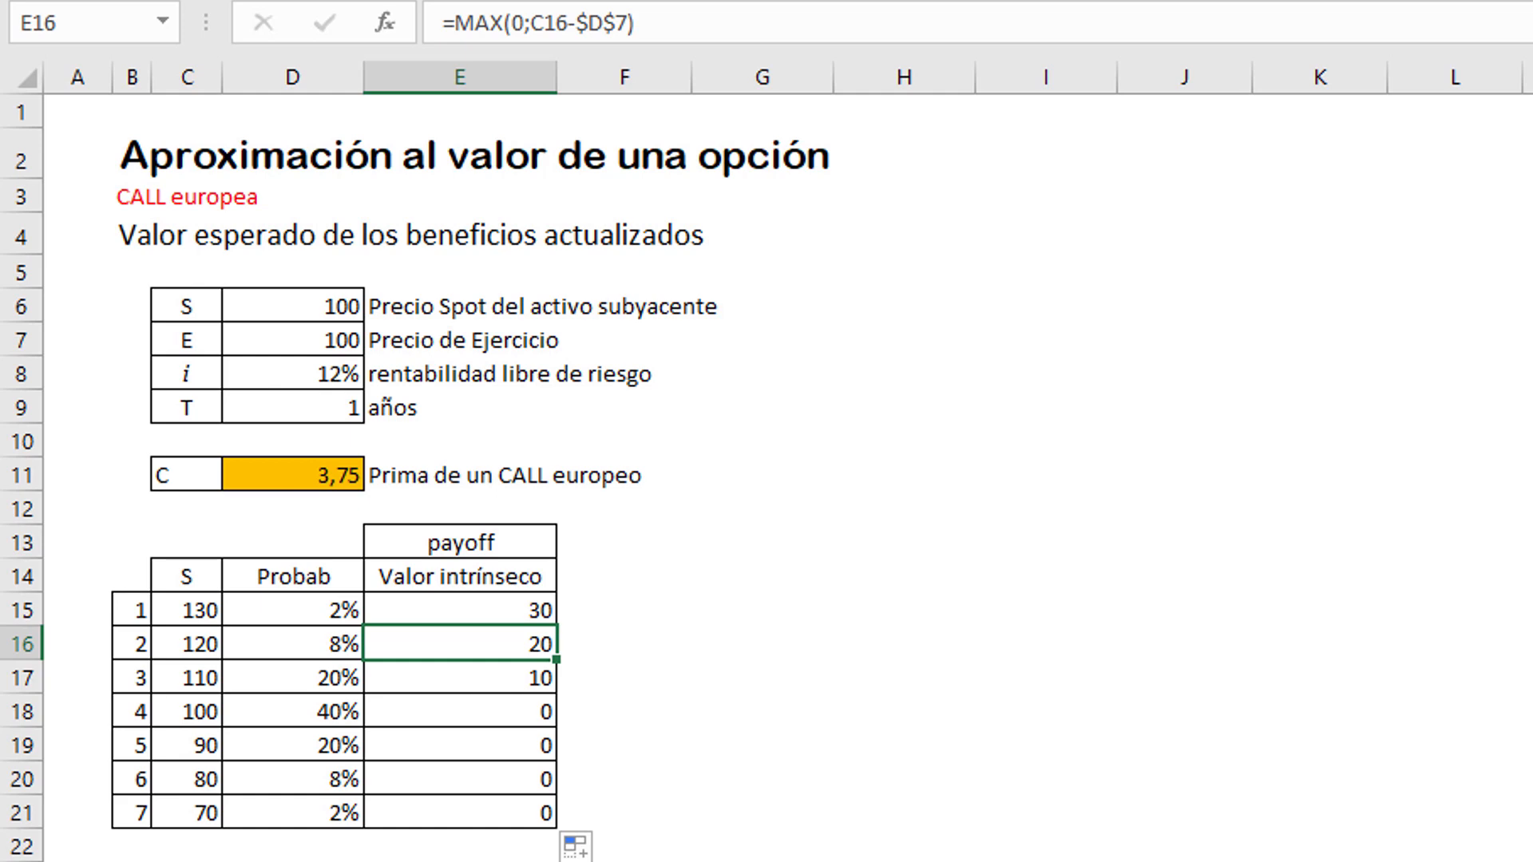
Step: Fill the probabilities in D15:D21 with light blue and the intrinsic values in E15:E21 with yellow
left_click_drag(286, 612, 278, 810)
left_click(544, 0)
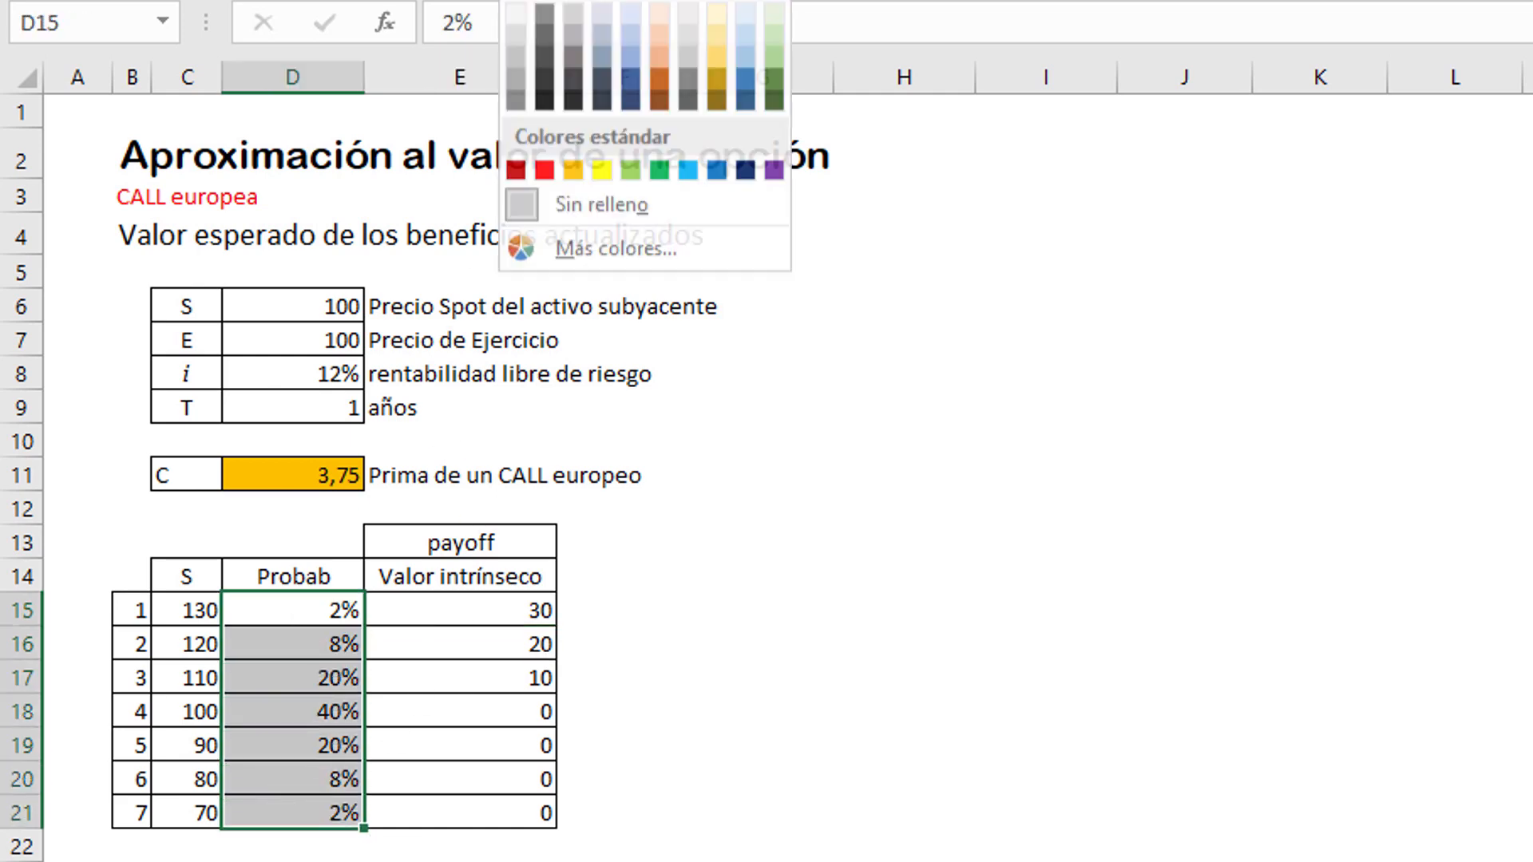
left_click(689, 179)
left_click_drag(459, 613, 463, 809)
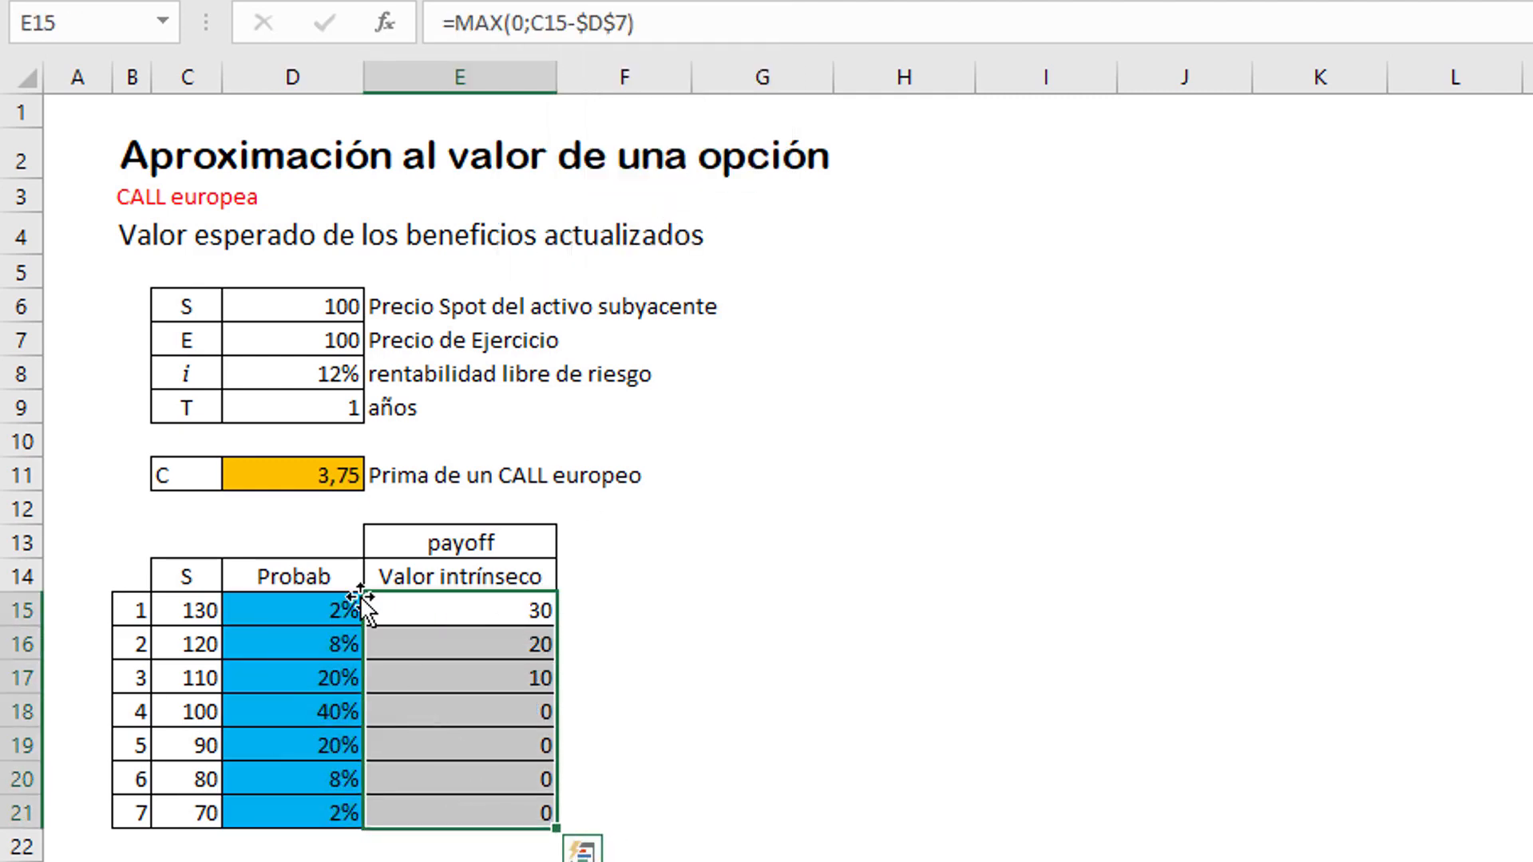
left_click(544, 1)
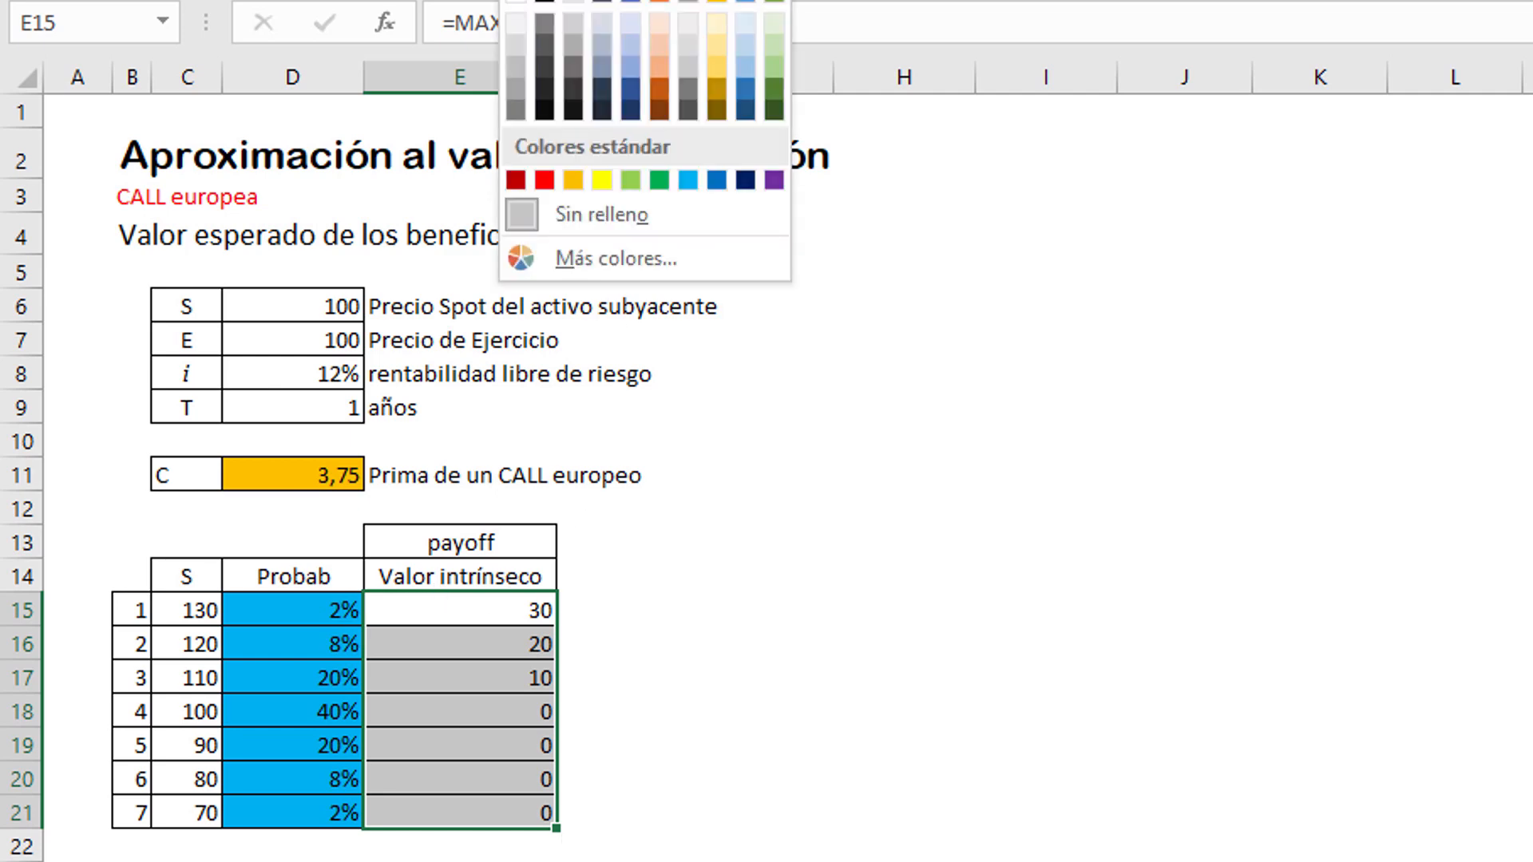
left_click(601, 177)
left_click(784, 736)
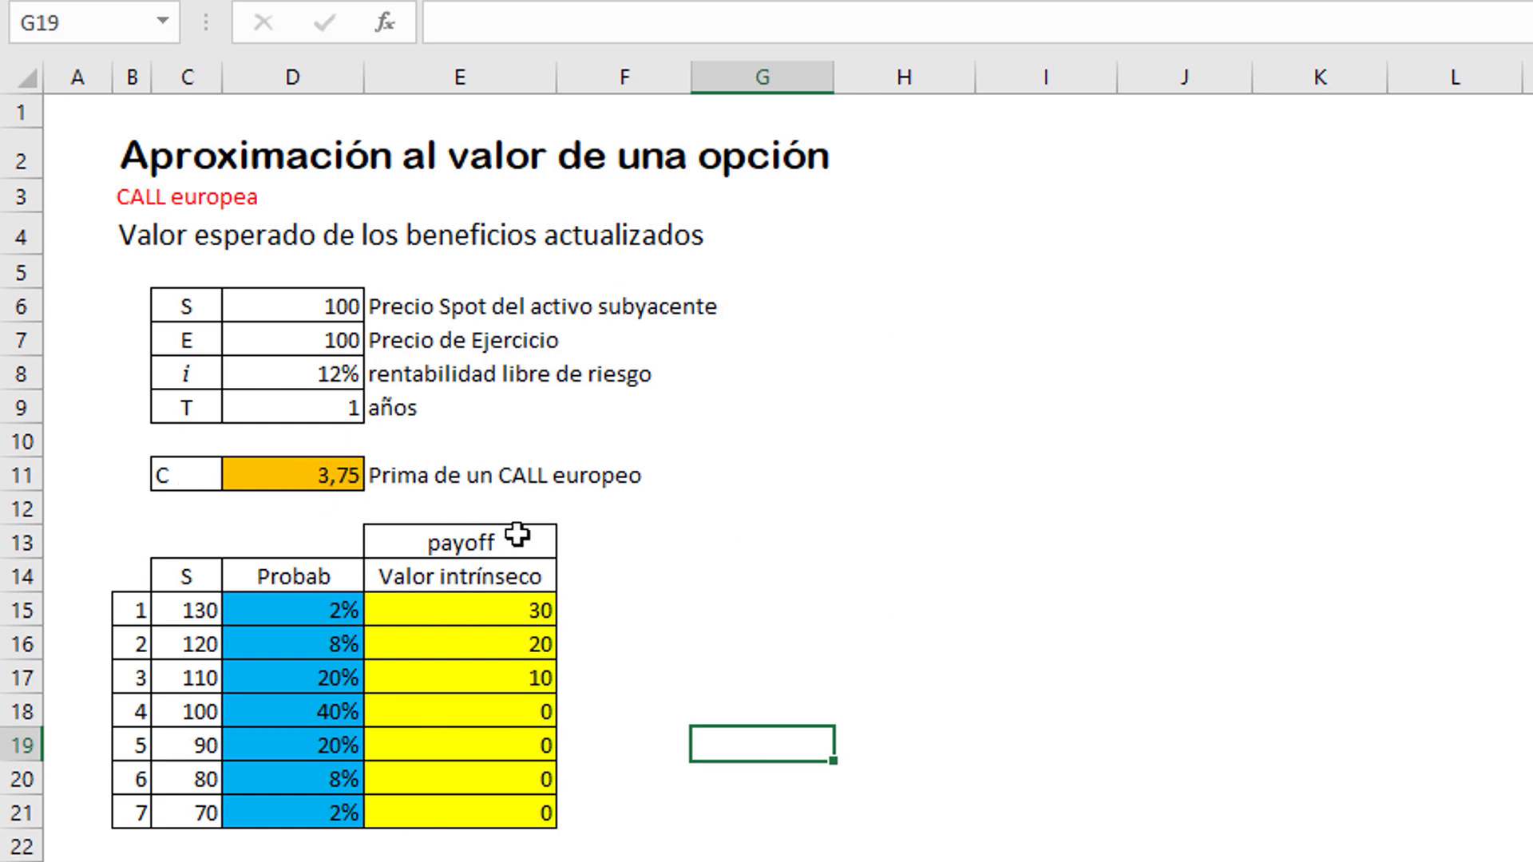
Step: Calculate the expected payoff in D12 with =SUMAPRODUCTO(D15:D21;E15:E21)
left_click(301, 515)
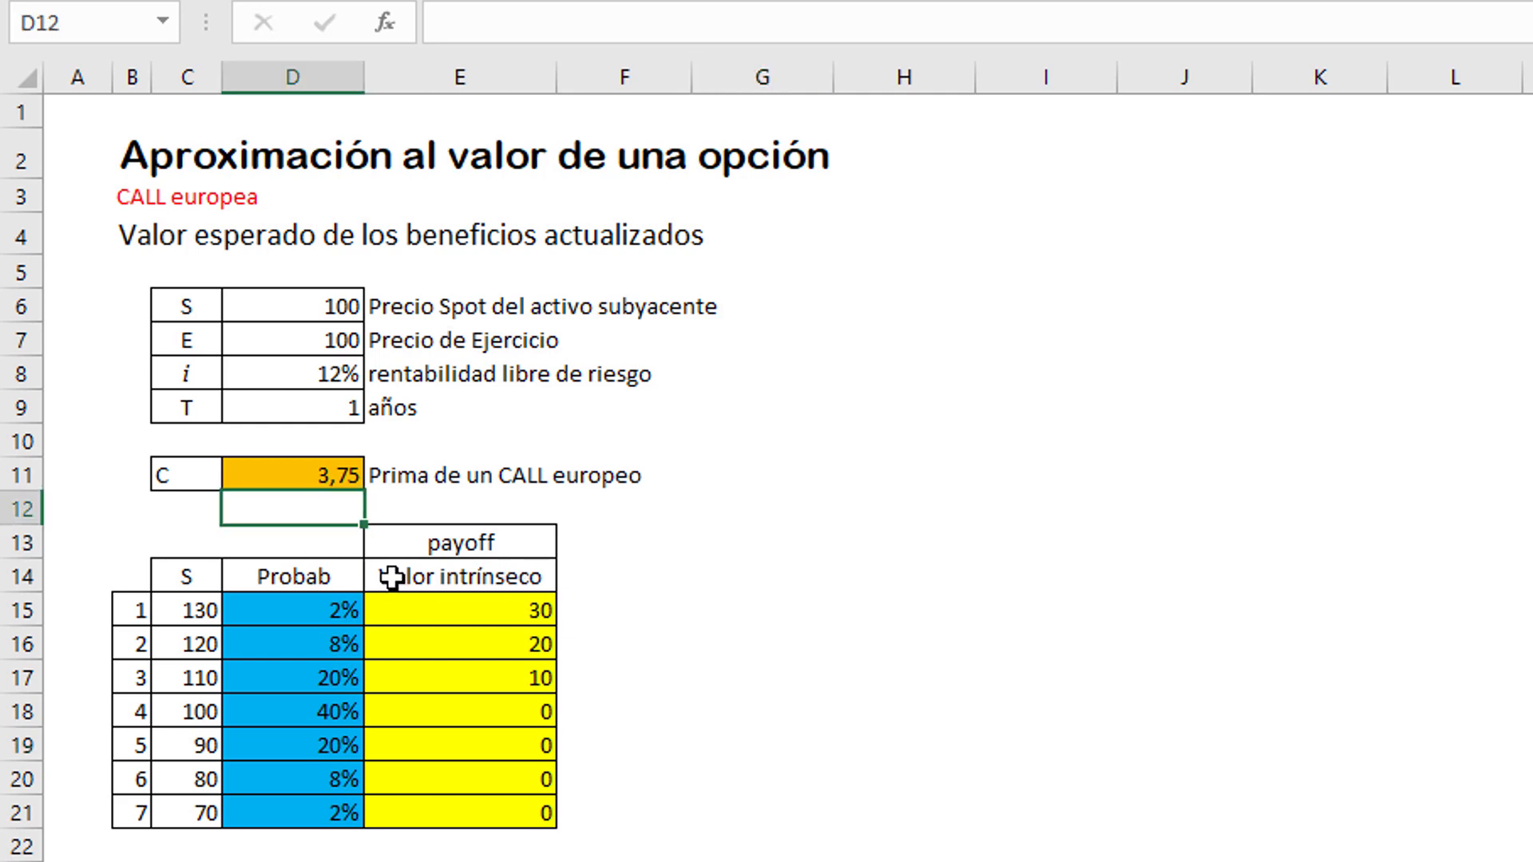
type("=suma")
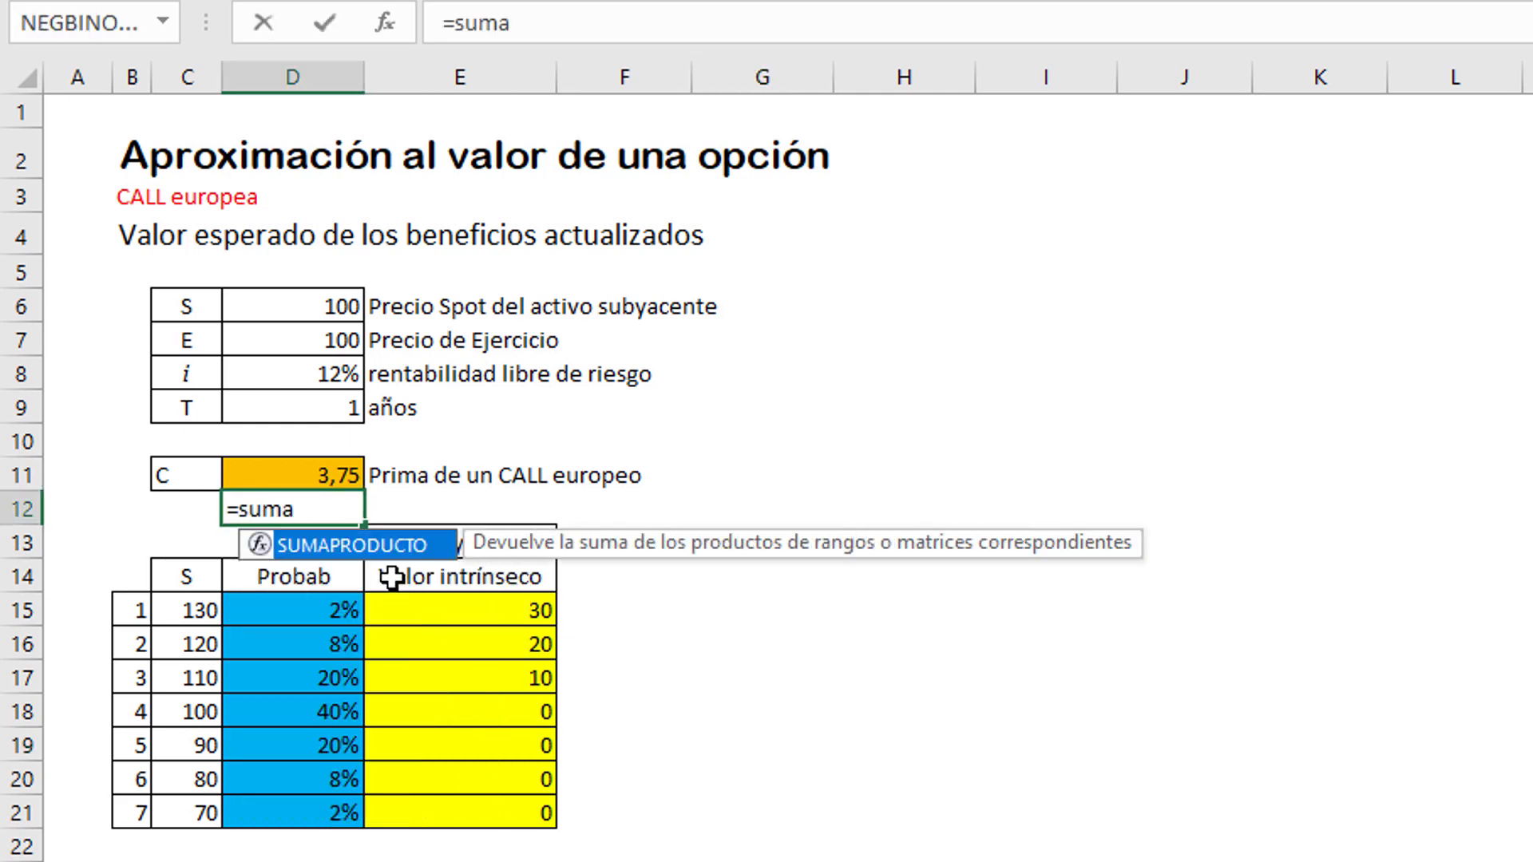
type("prod")
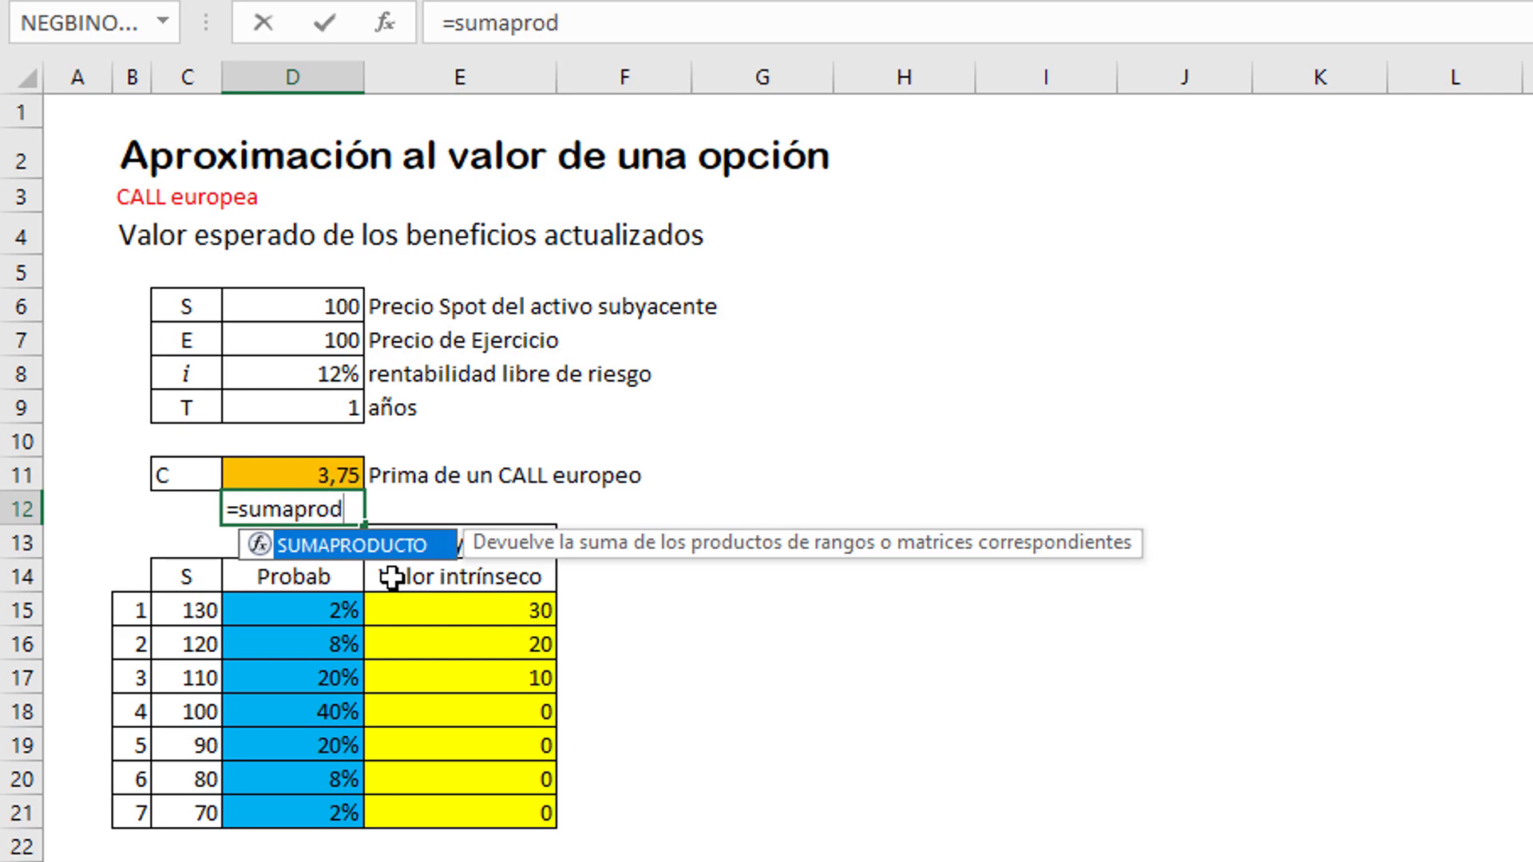
type("ucto(")
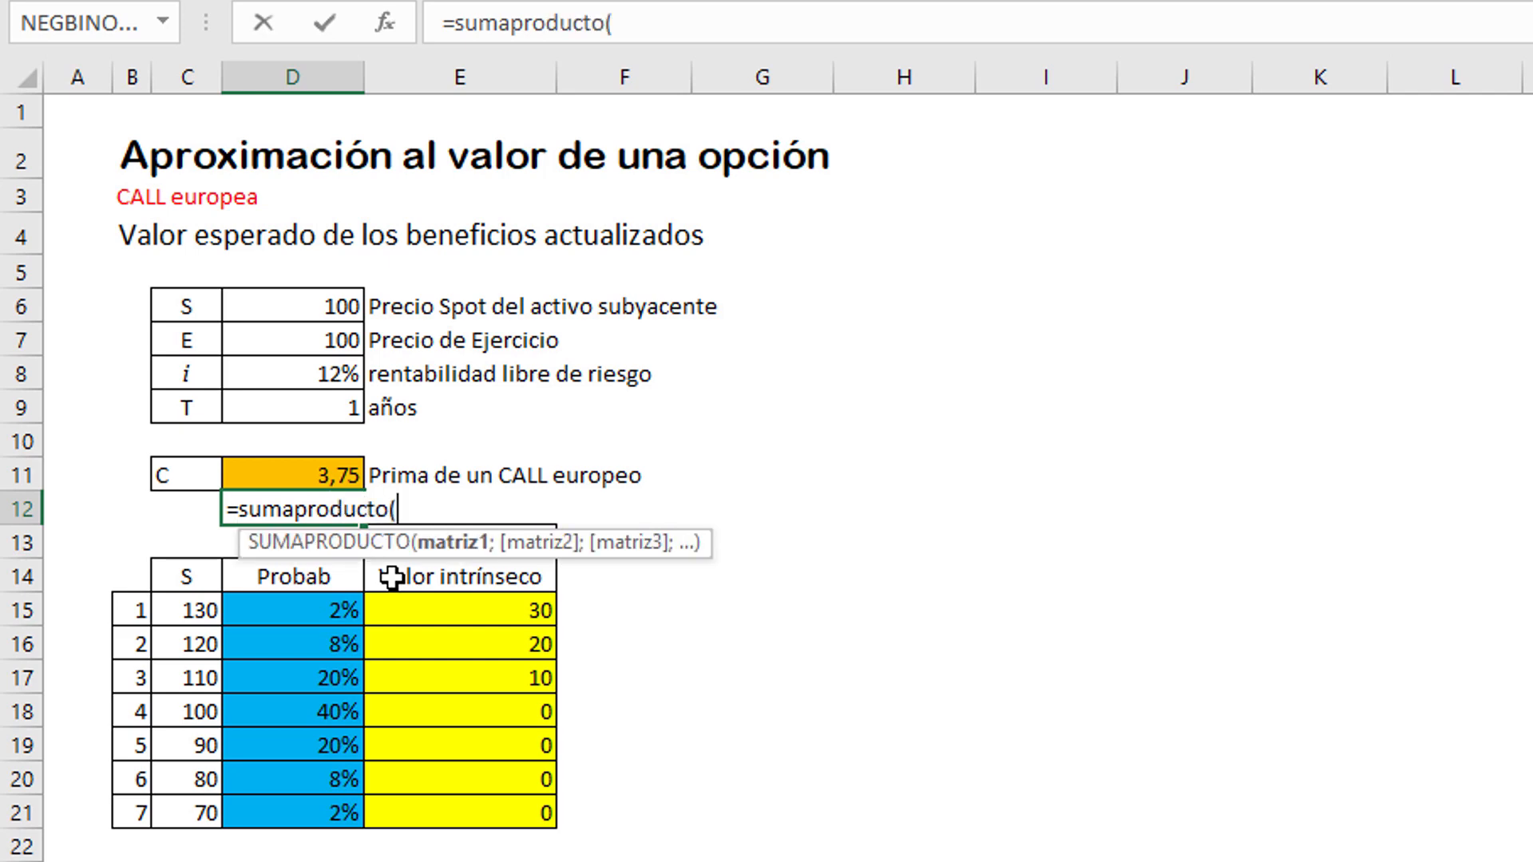
left_click_drag(304, 613, 300, 822)
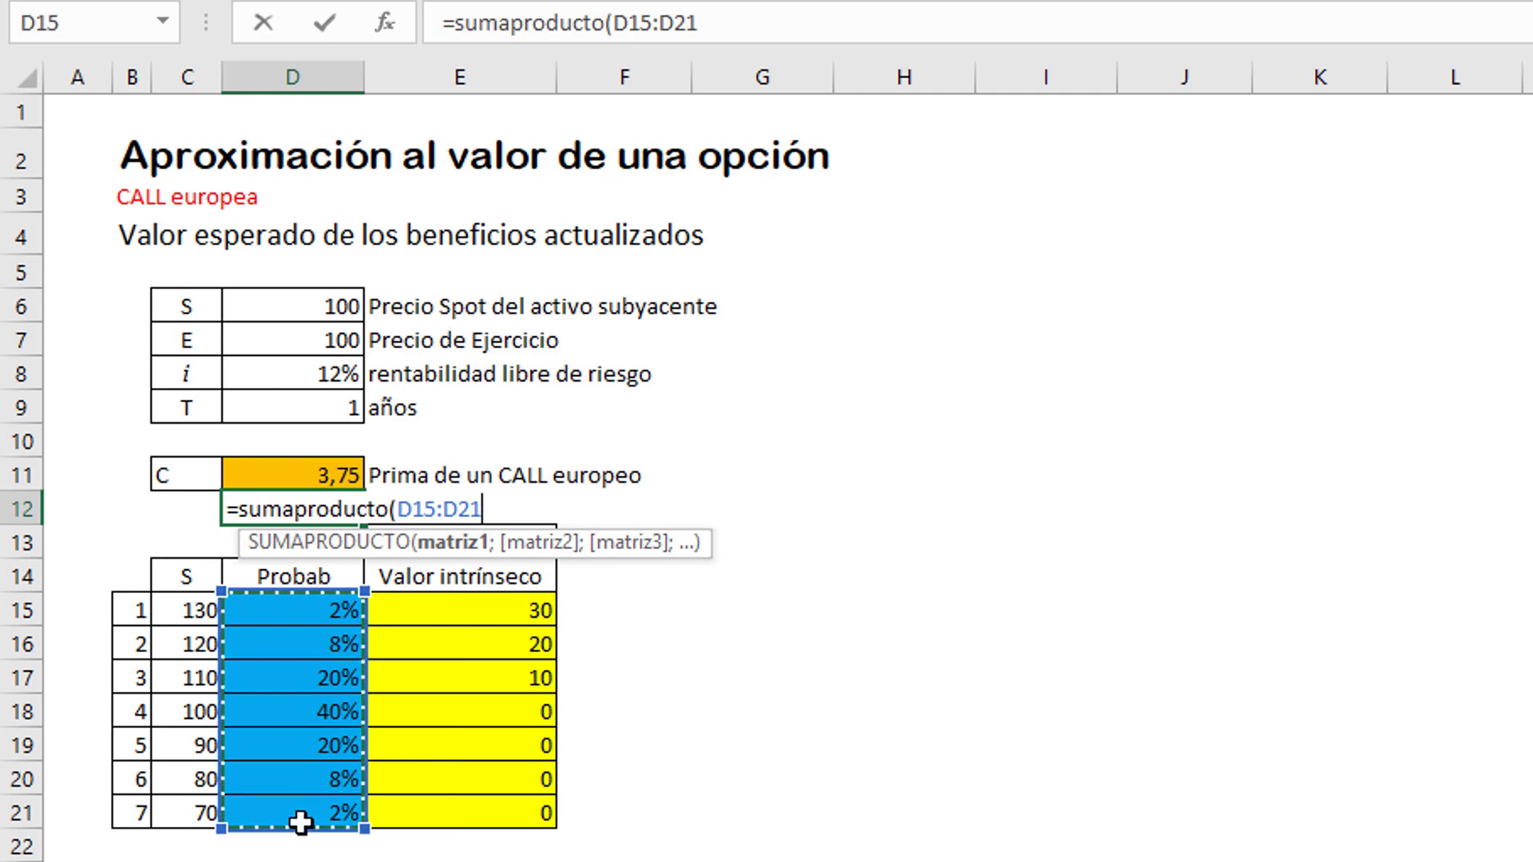
type(";")
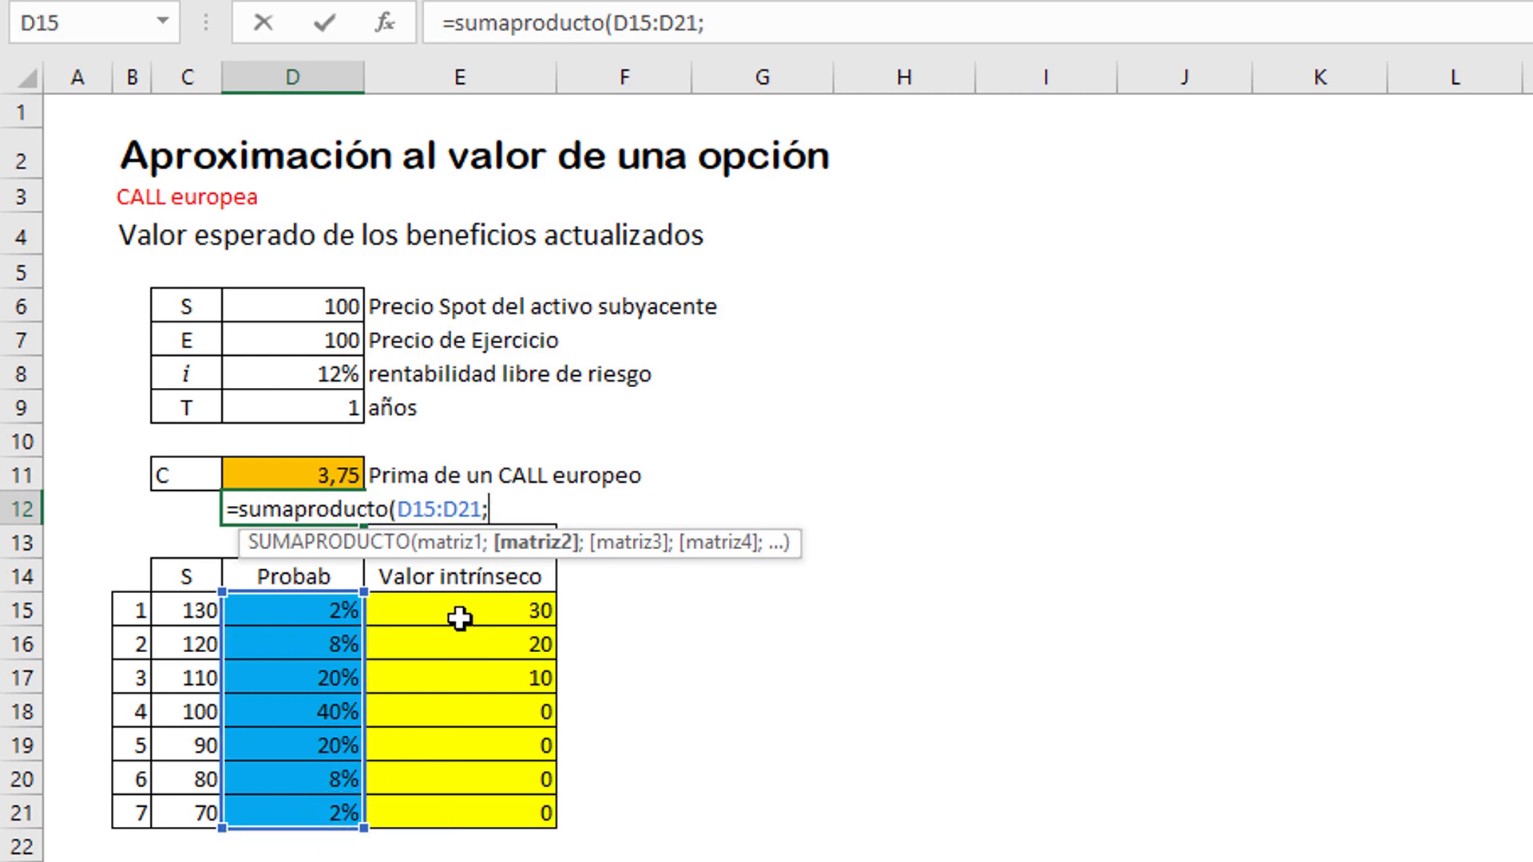
left_click(457, 614)
left_click_drag(460, 674, 462, 818)
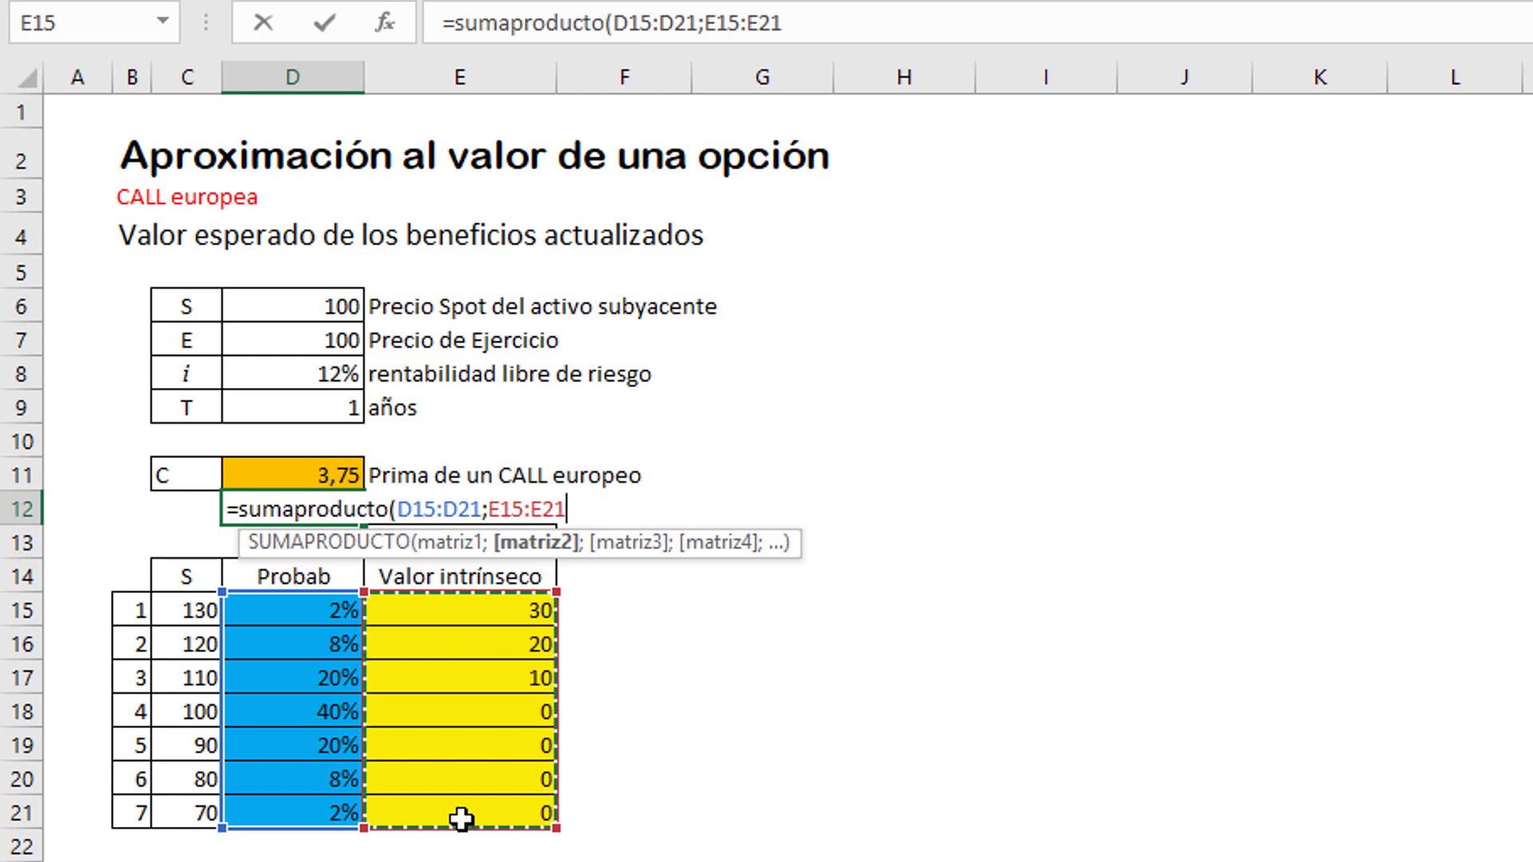
type(")")
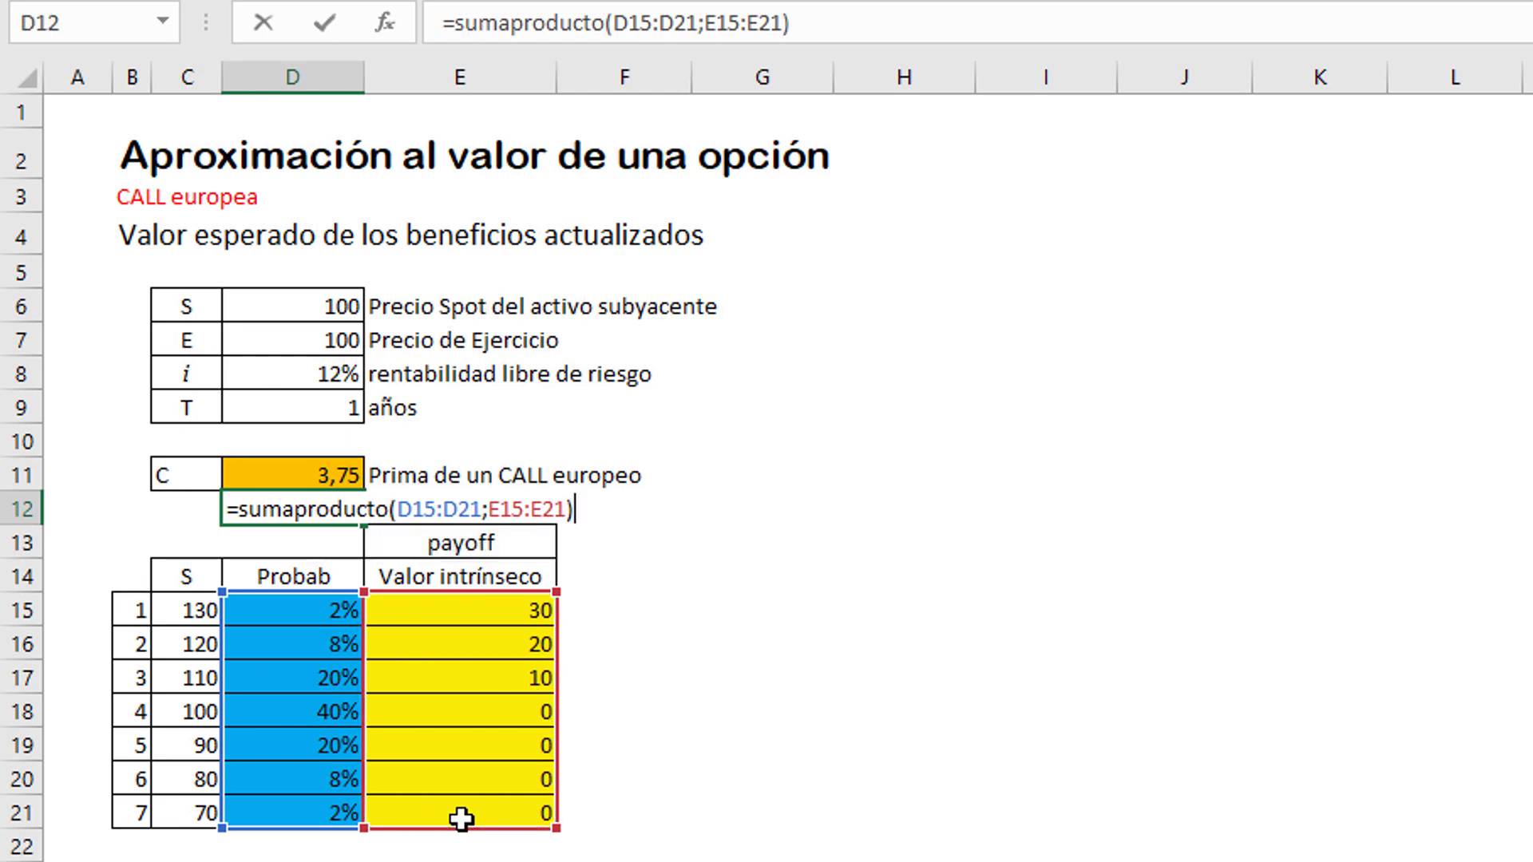
key("Return")
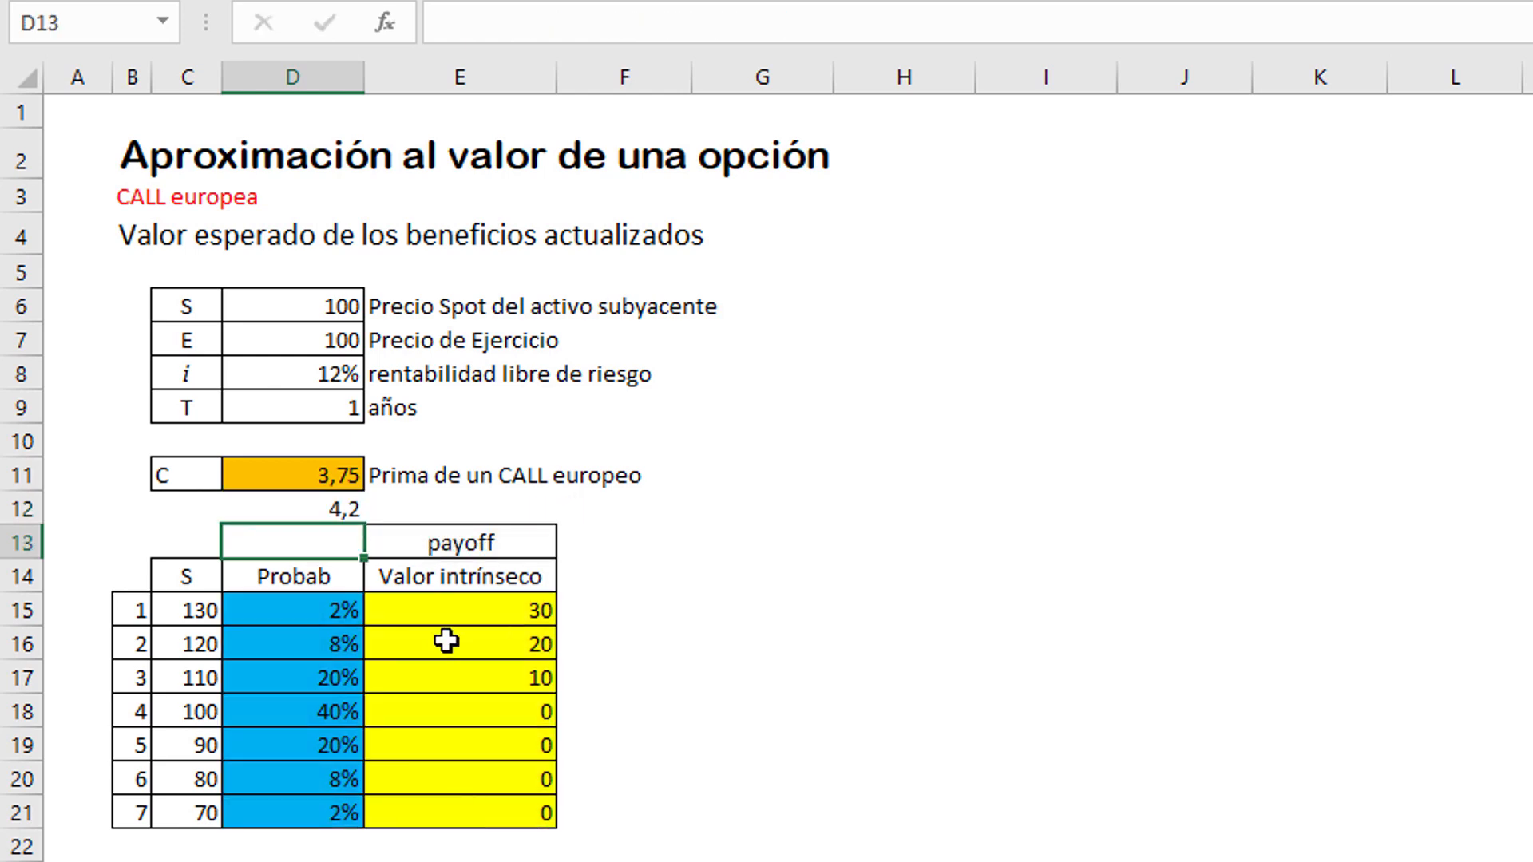
Step: Discount the expected payoff in D12 at the risk-free rate over the term by appending /(1+D8)^D9 to its formula
left_click(301, 507)
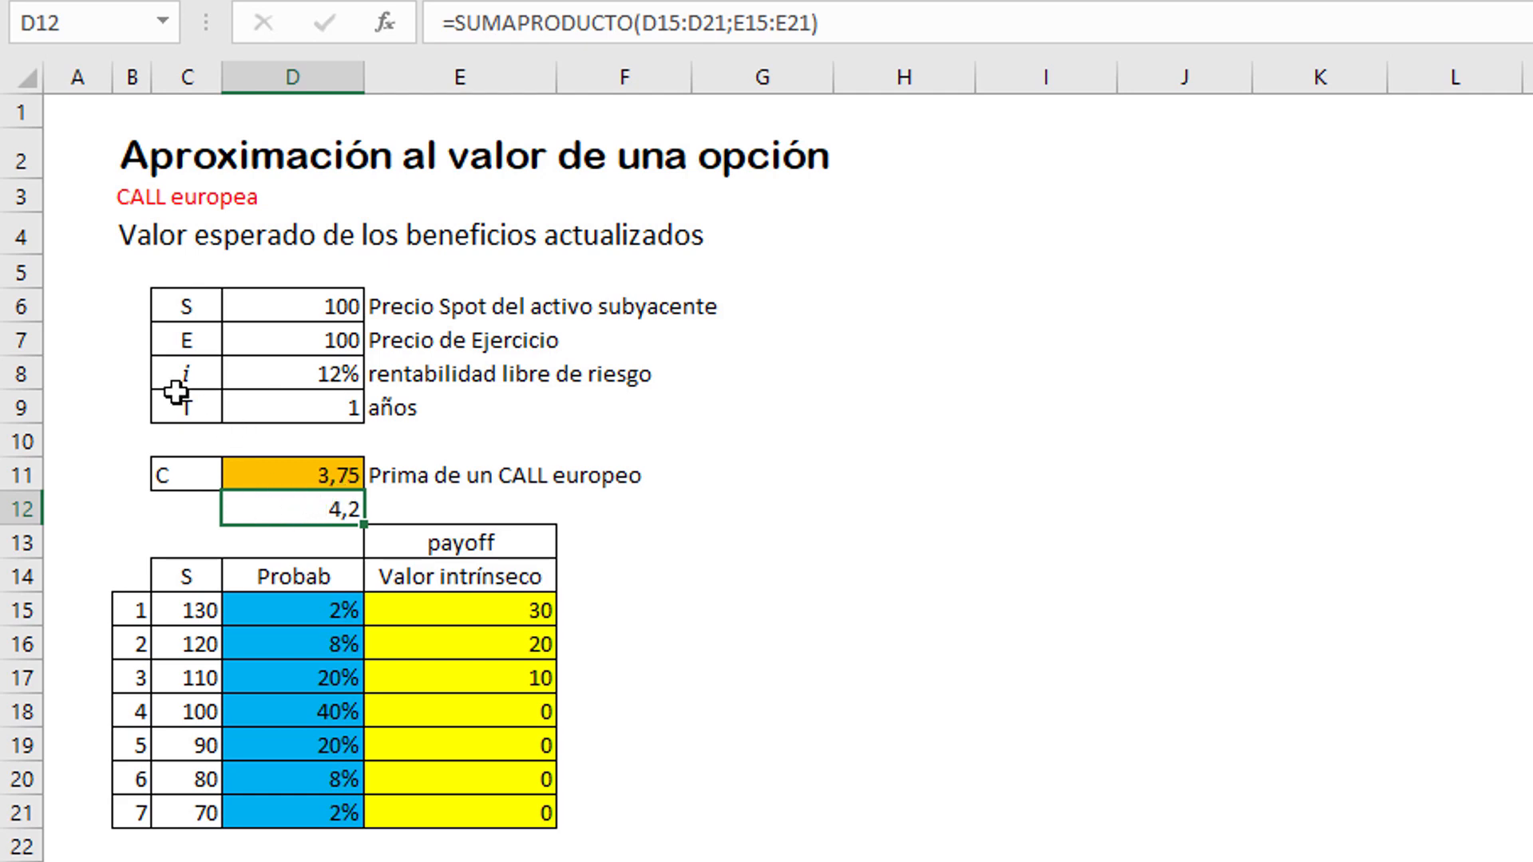
double_click(317, 514)
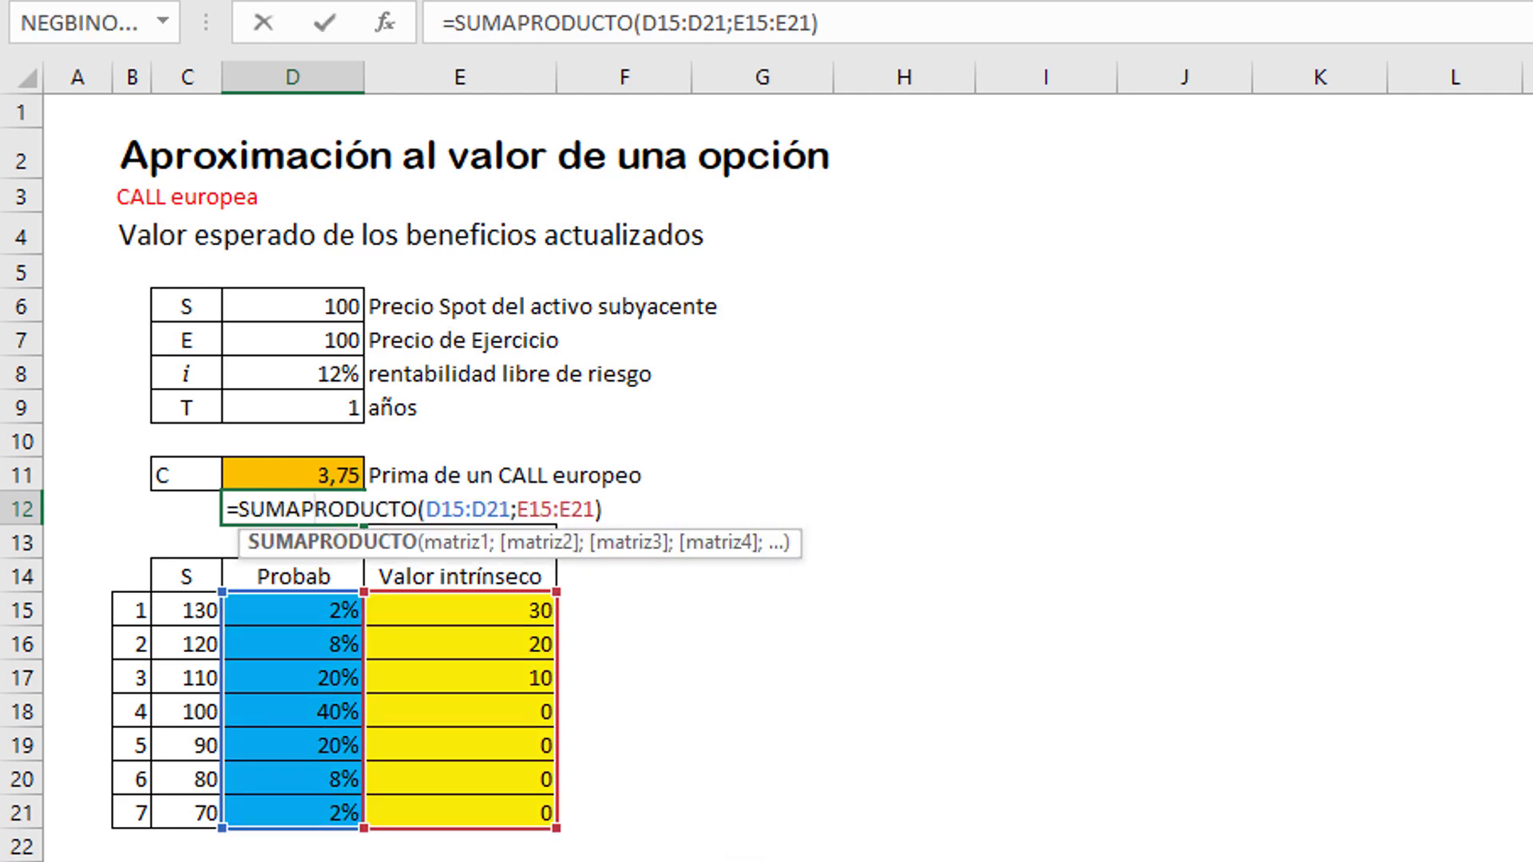
left_click(633, 515)
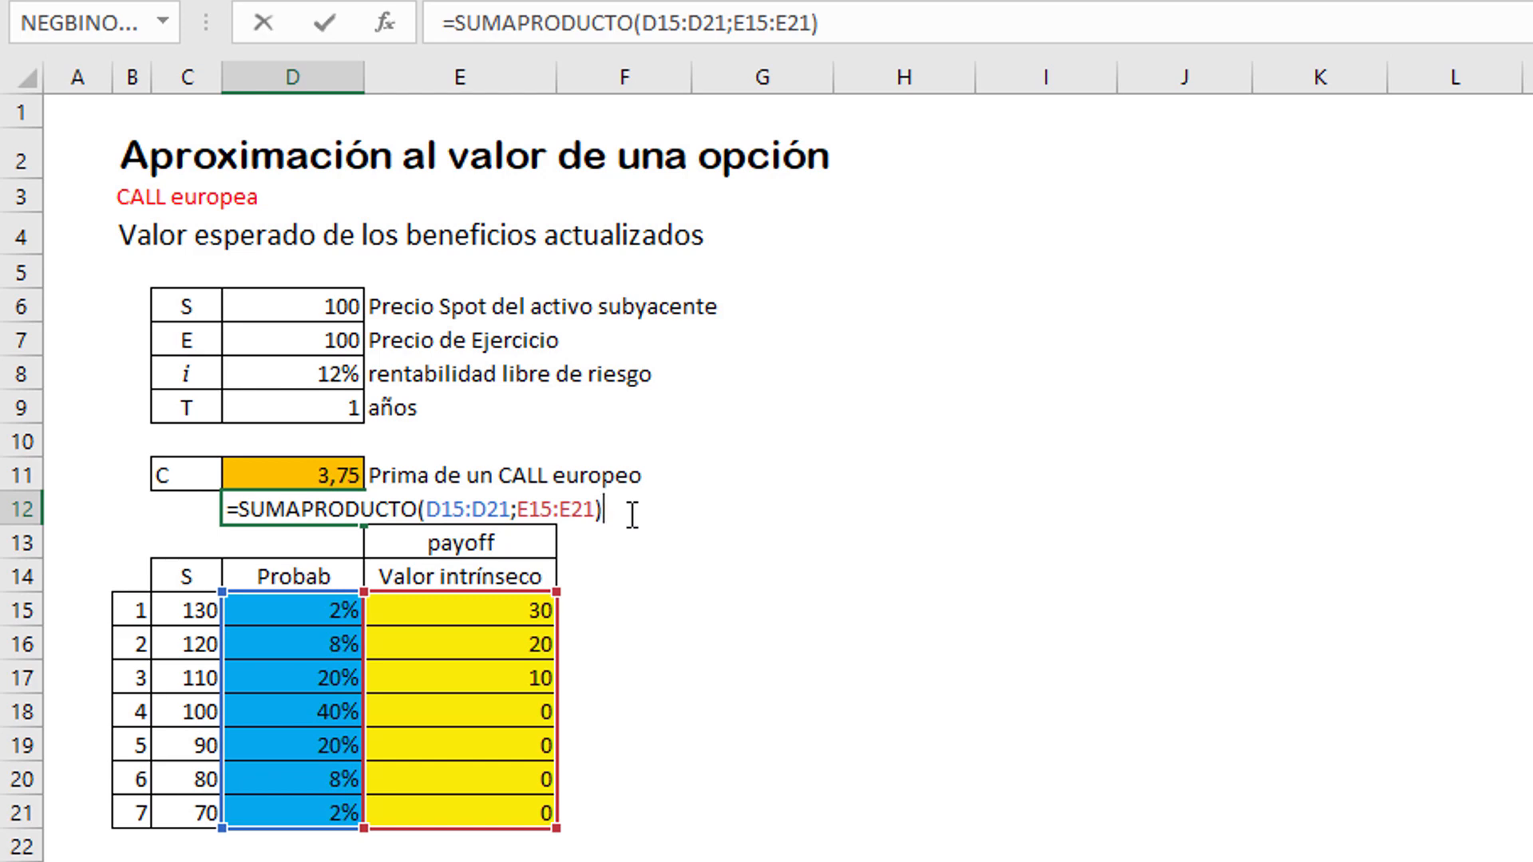
type("/(1+")
left_click(294, 378)
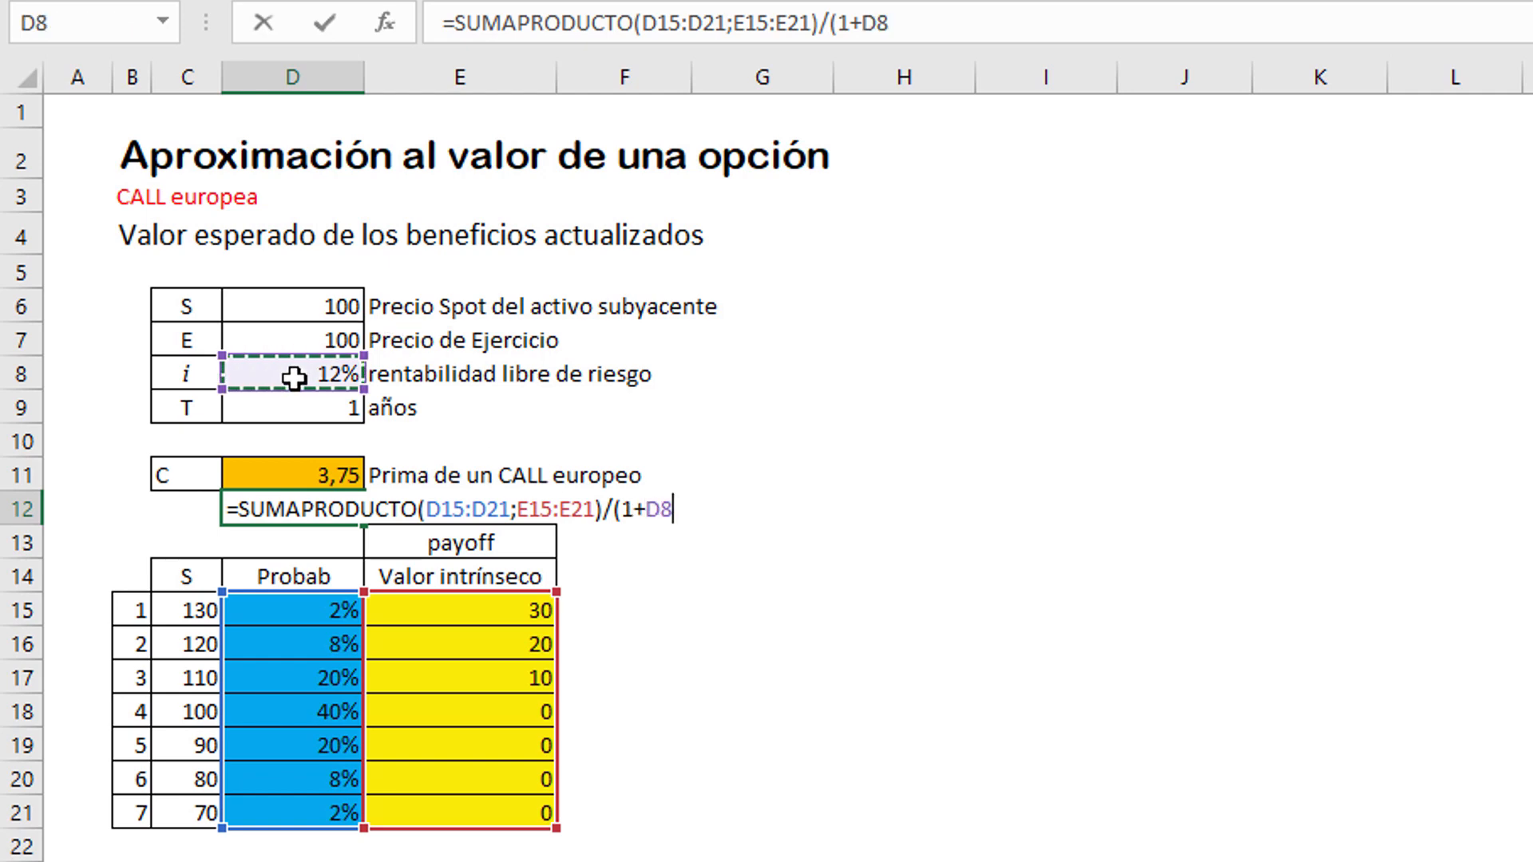
type(")")
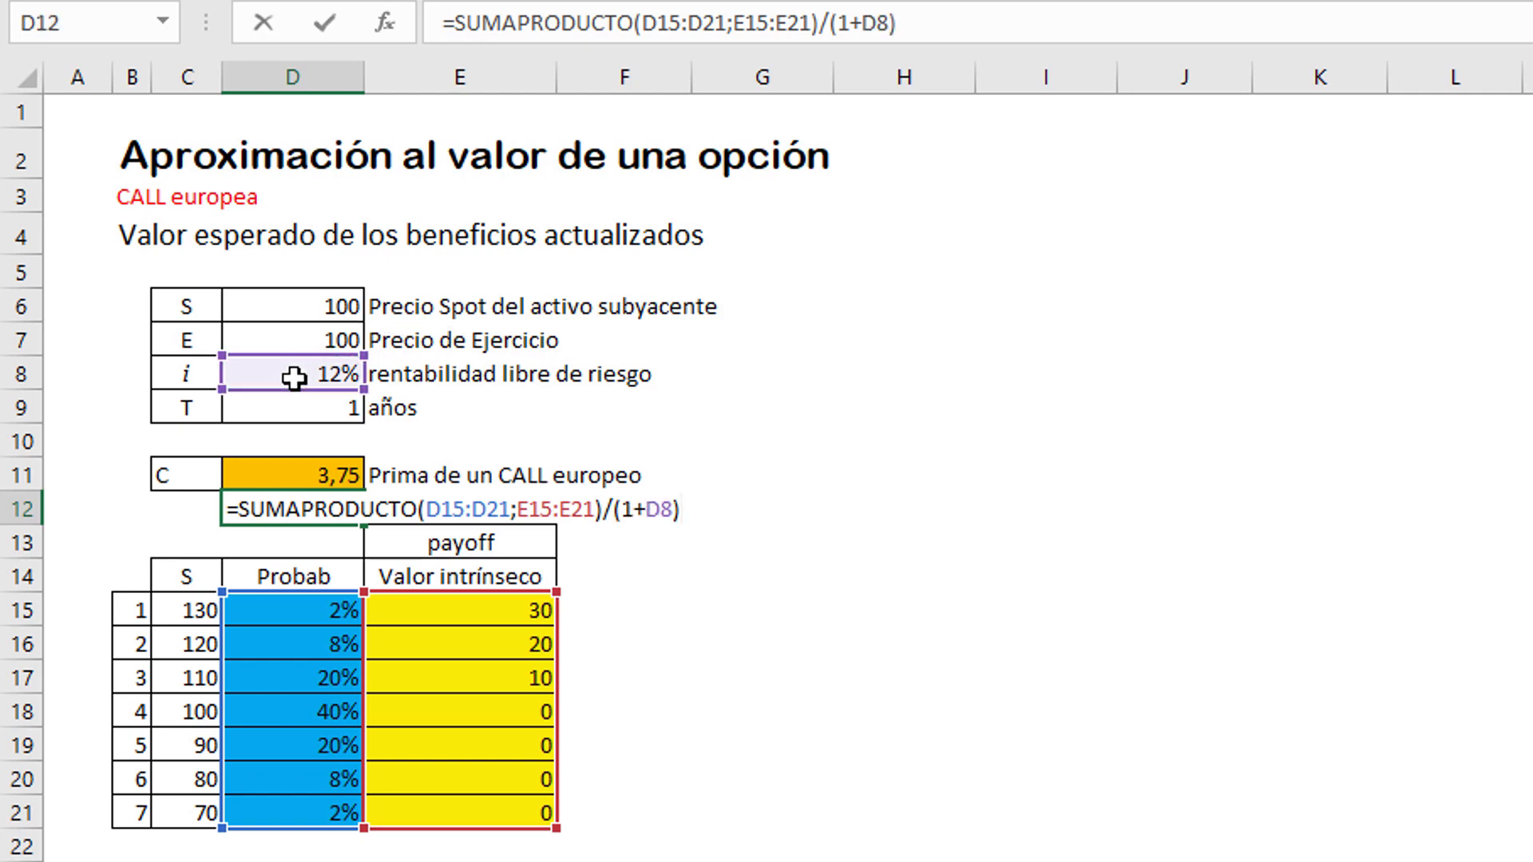
type("^")
left_click(303, 408)
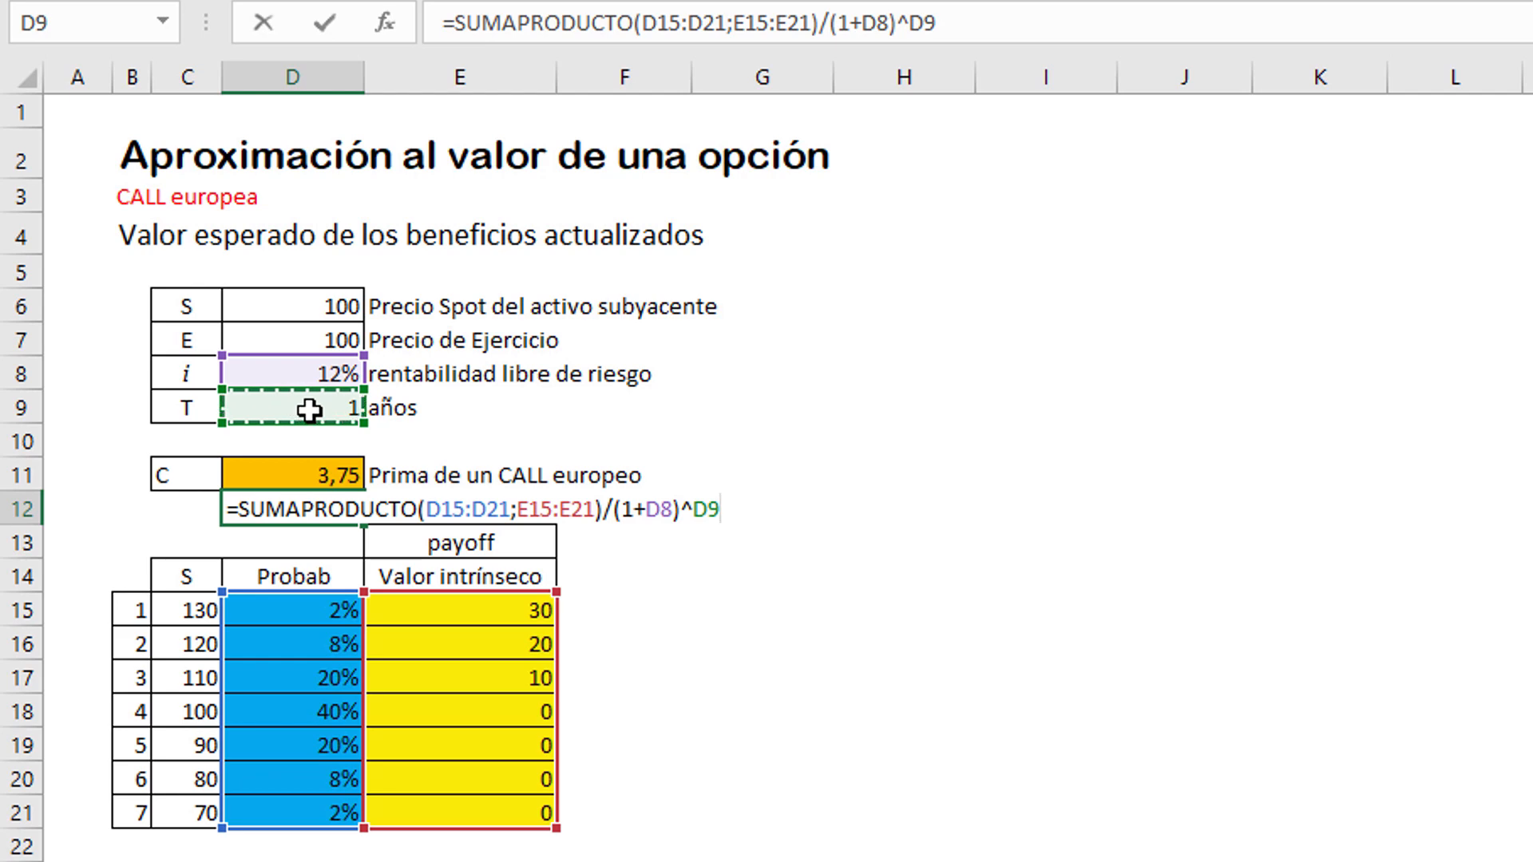
key("Return")
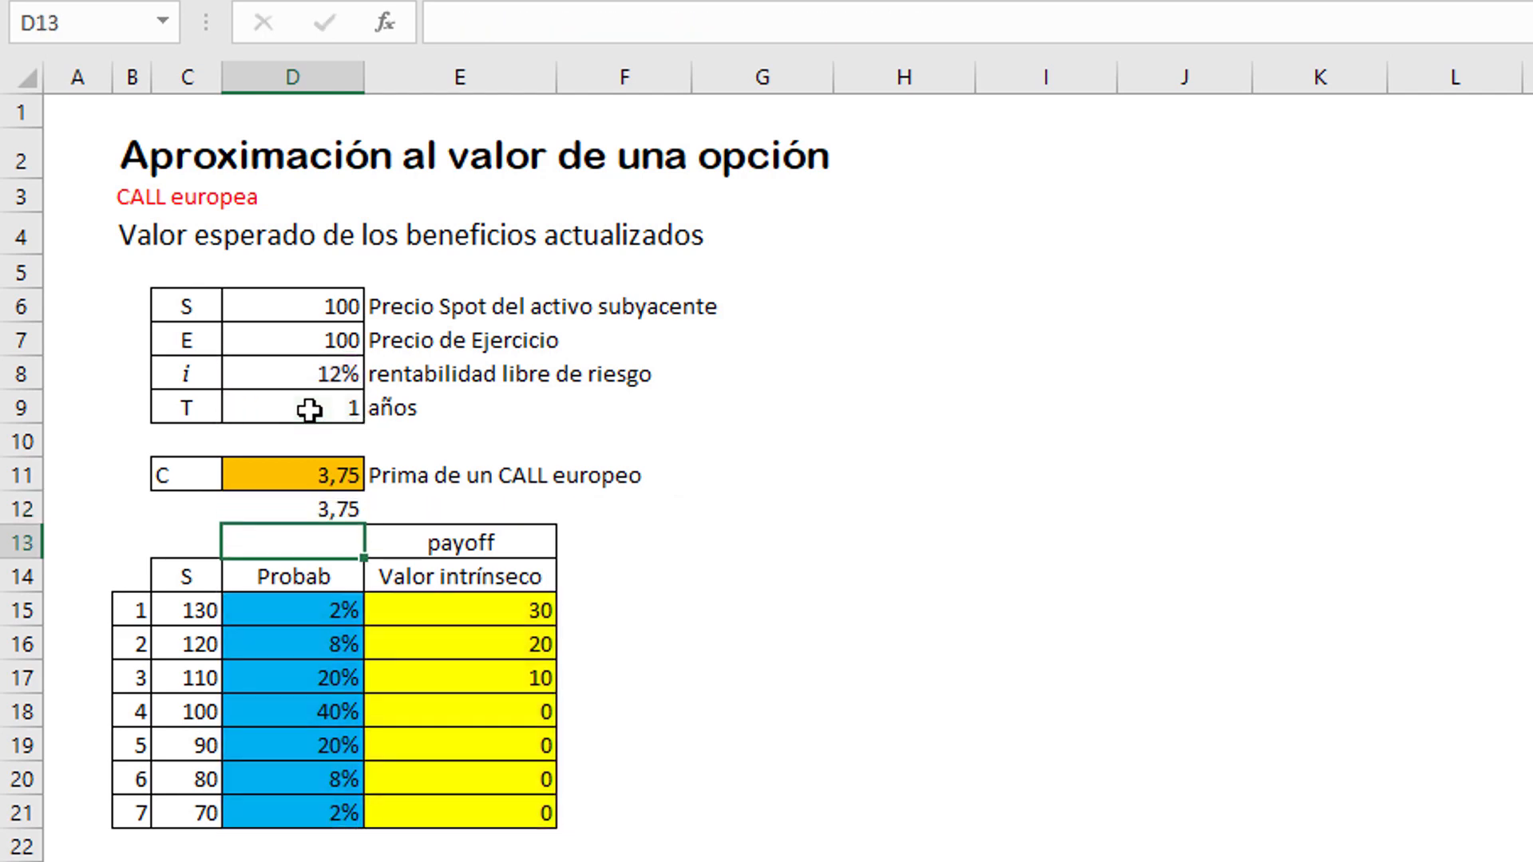
Step: Compare the existing call premium formula in D11 with the discounted payoff formula in D12
left_click(308, 478)
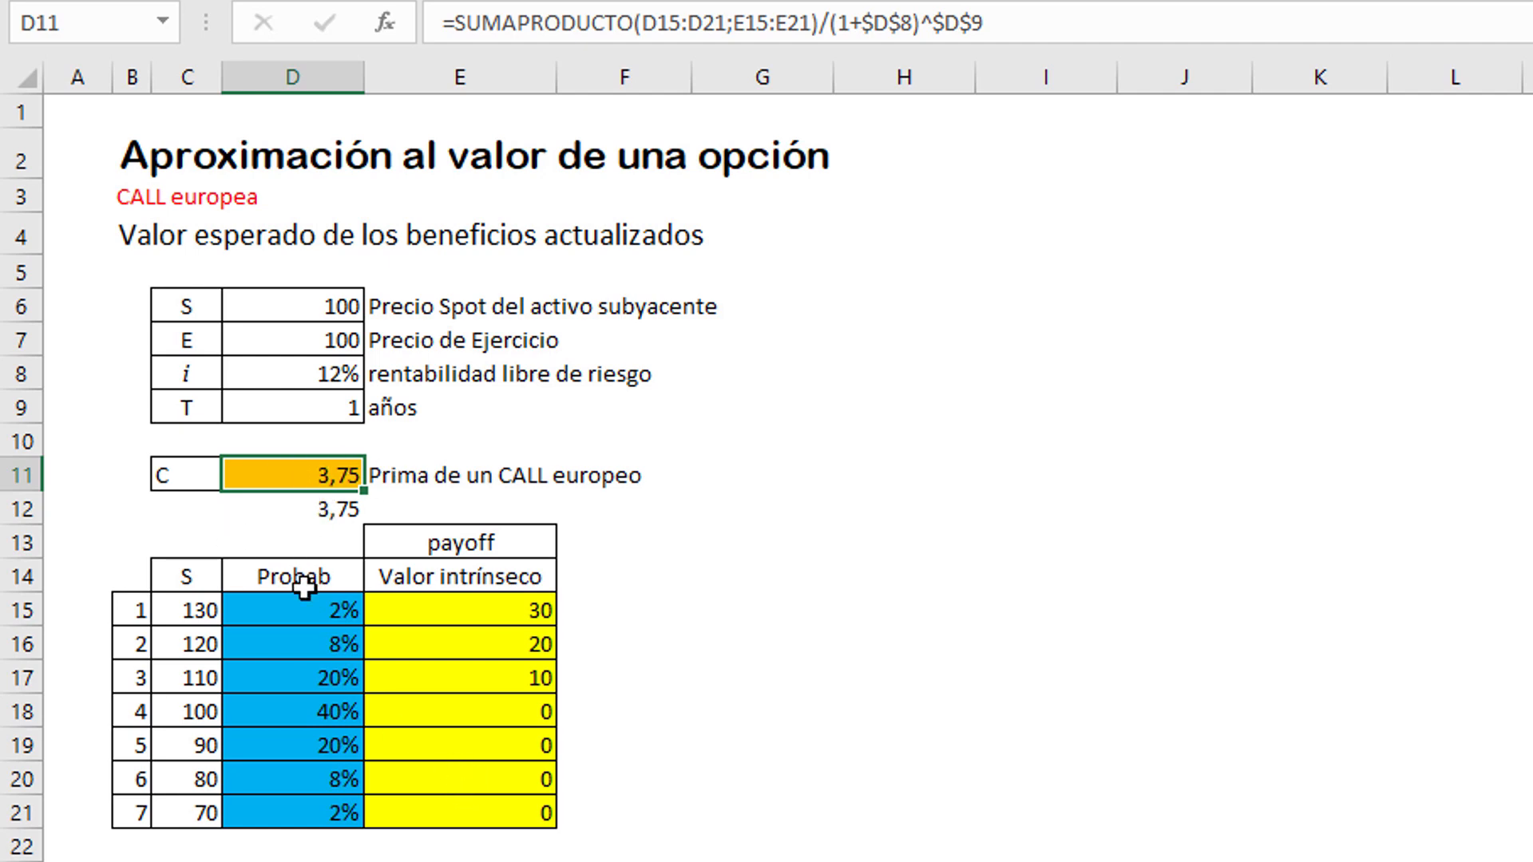
left_click(168, 476)
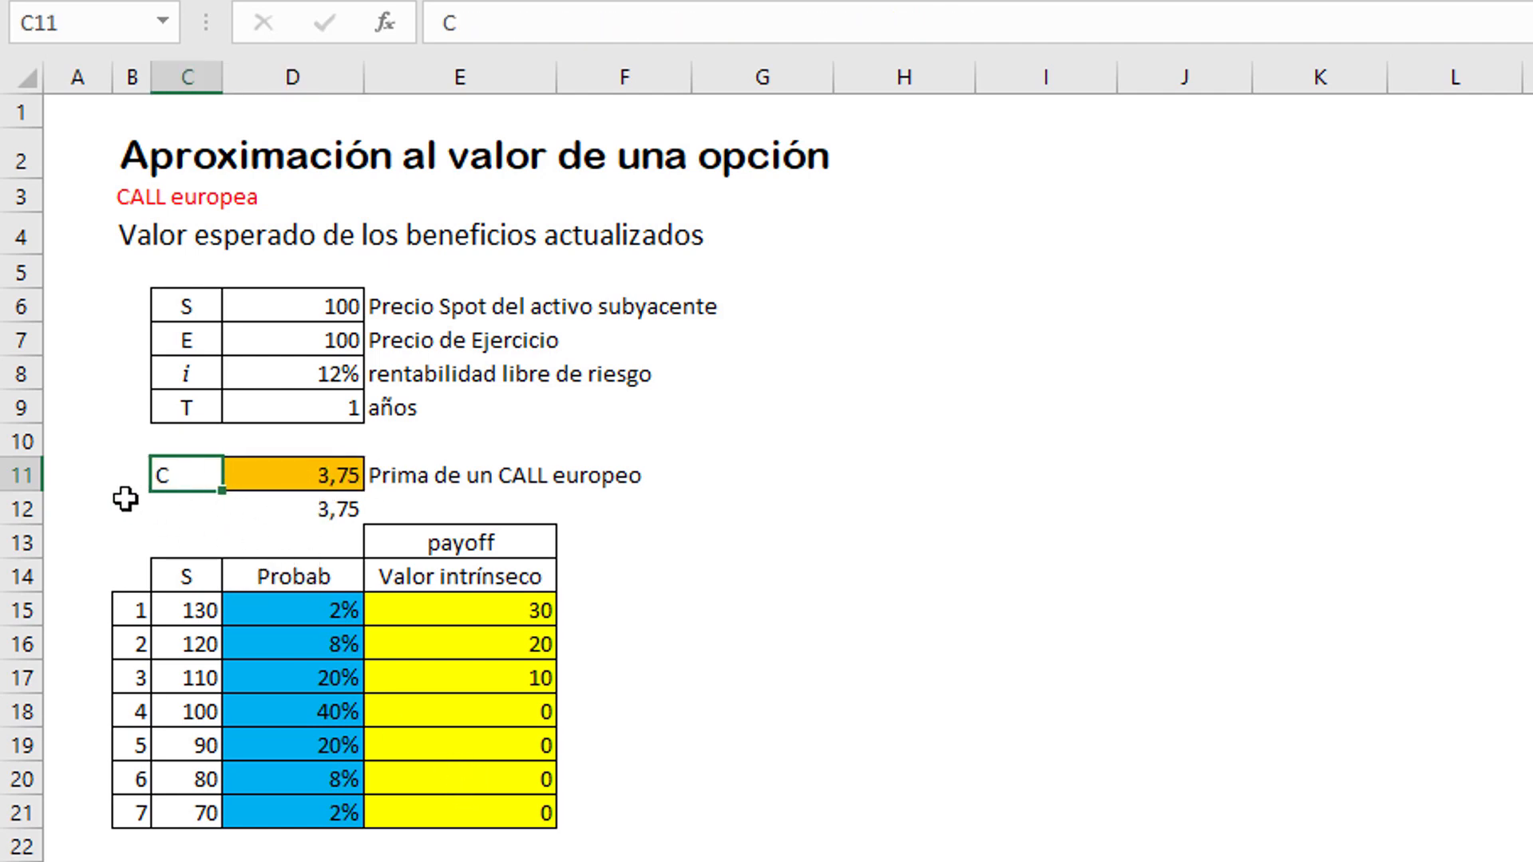
left_click(110, 471)
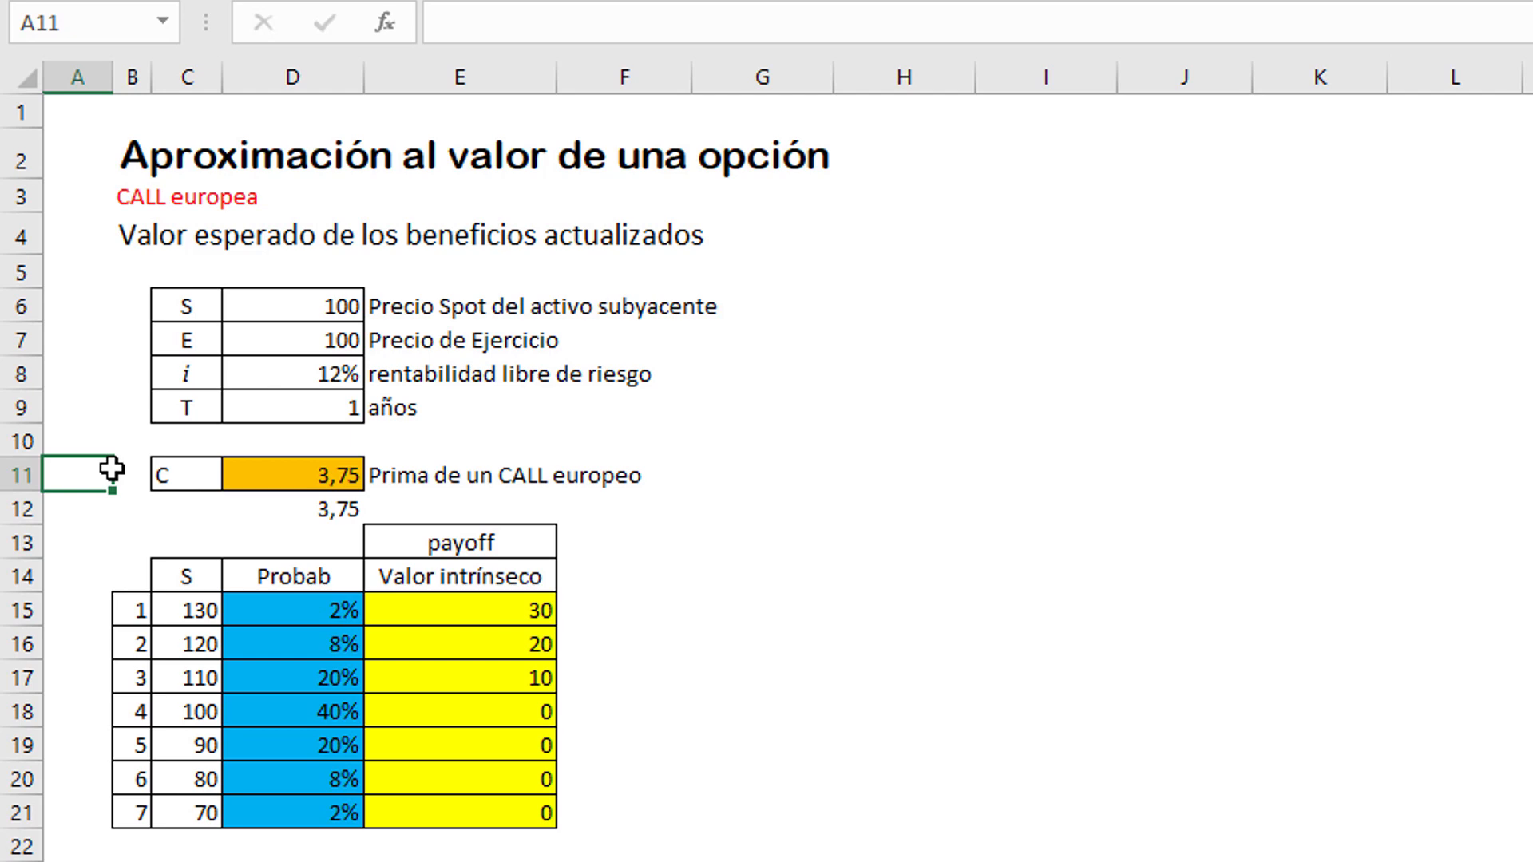
Step: Fill the underlying prices in C15:C21 with a light green from the standard colours of the extended palette
left_click_drag(188, 608, 178, 824)
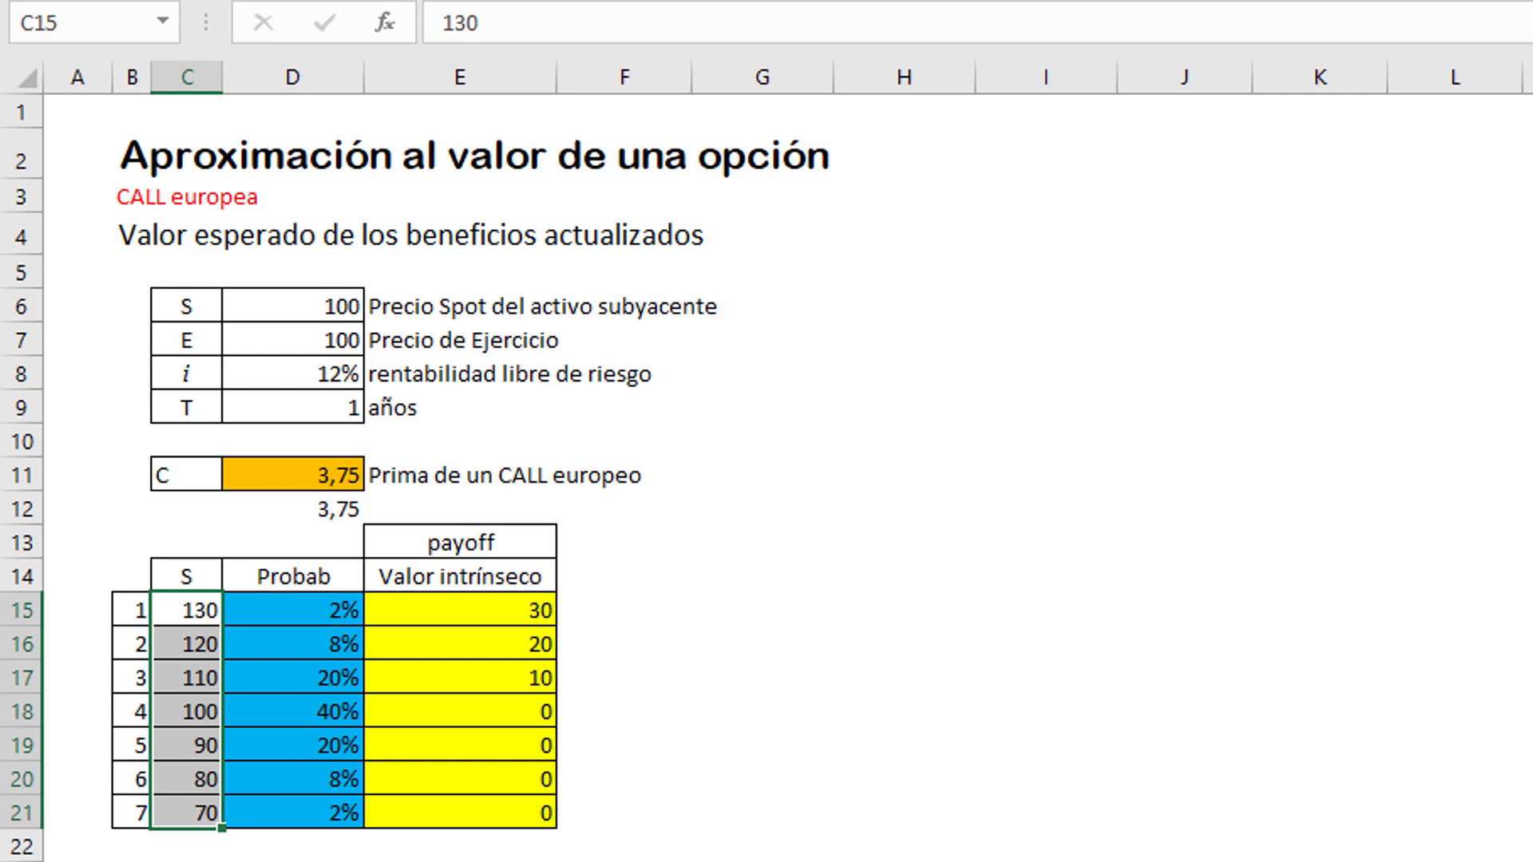
left_click(559, 2)
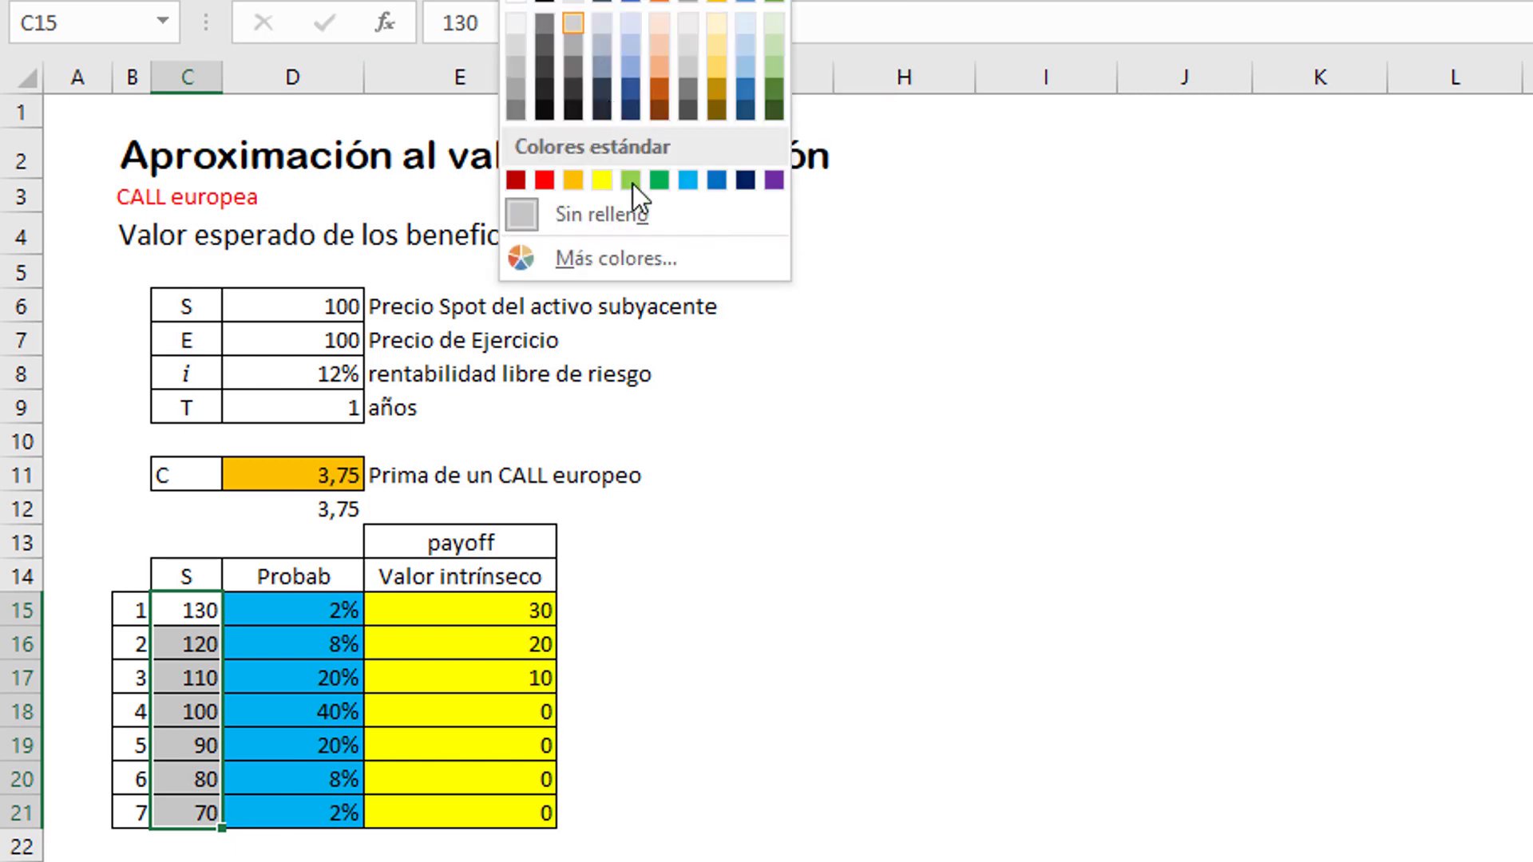
left_click(628, 265)
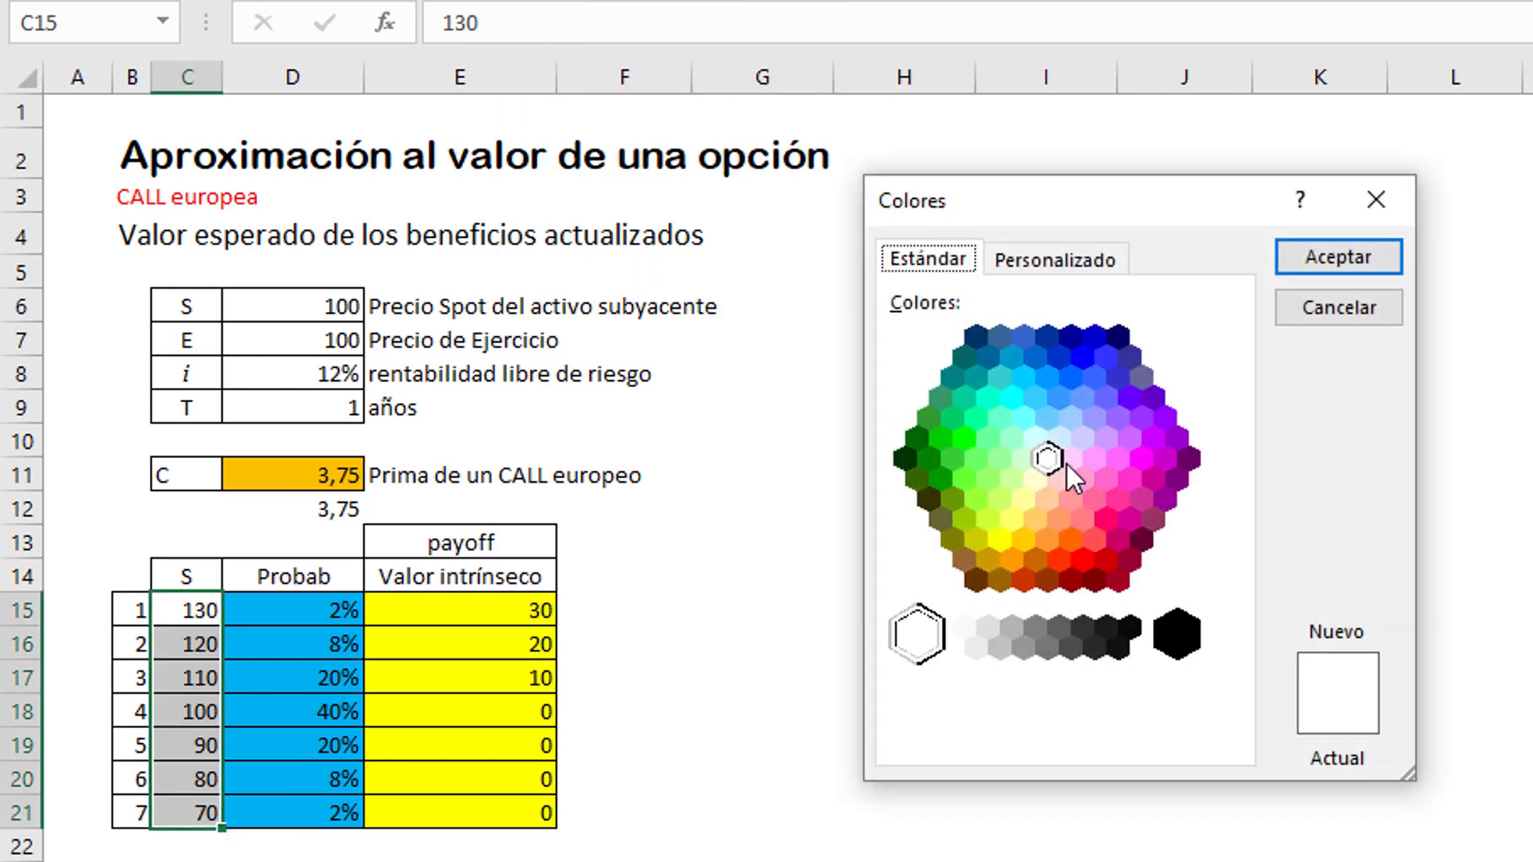
left_click(1003, 463)
left_click(1310, 262)
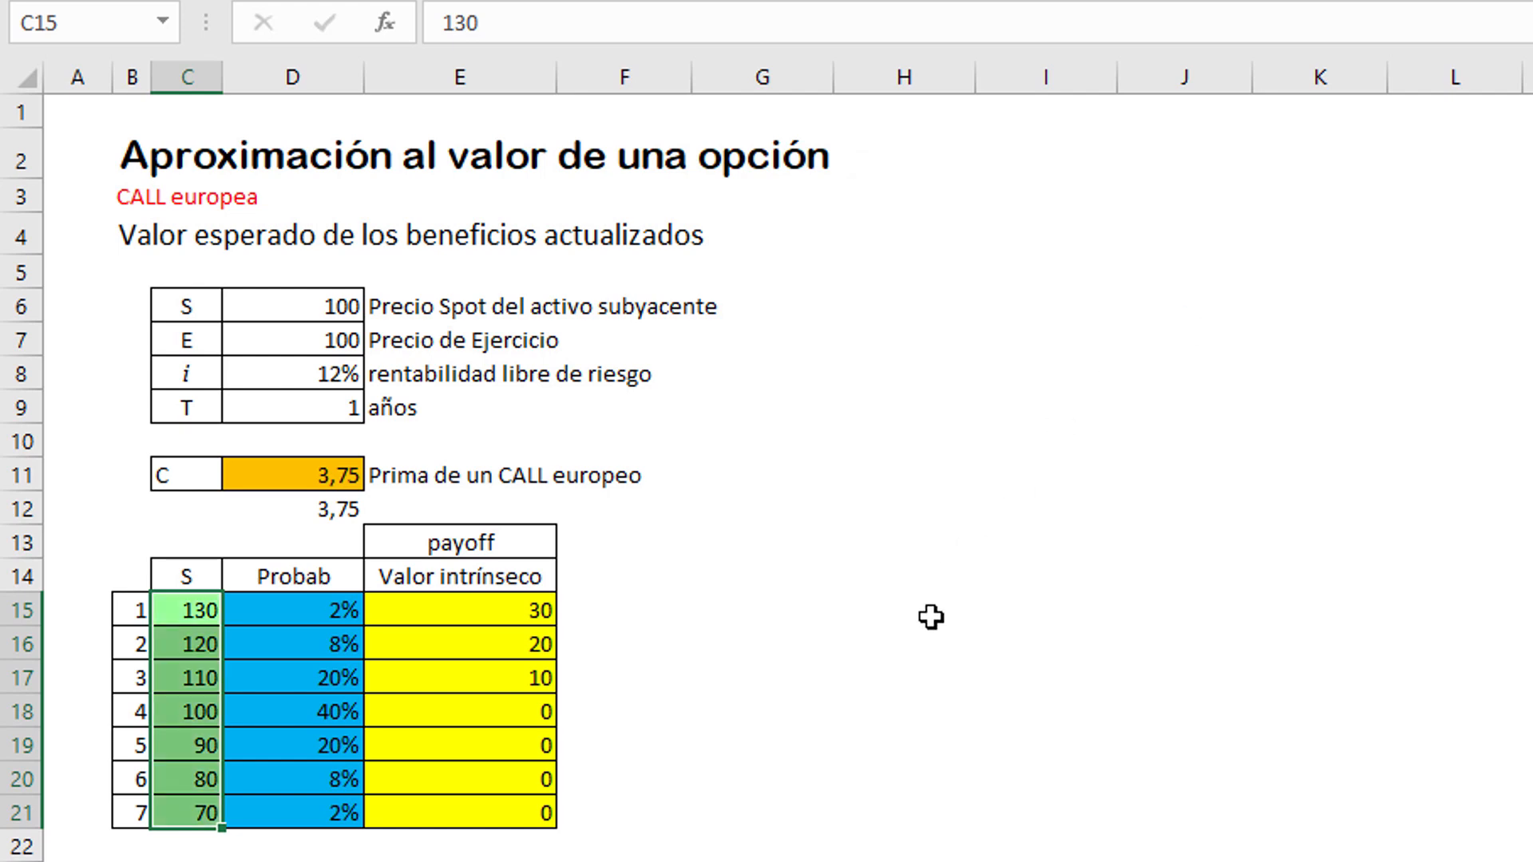
left_click(931, 644)
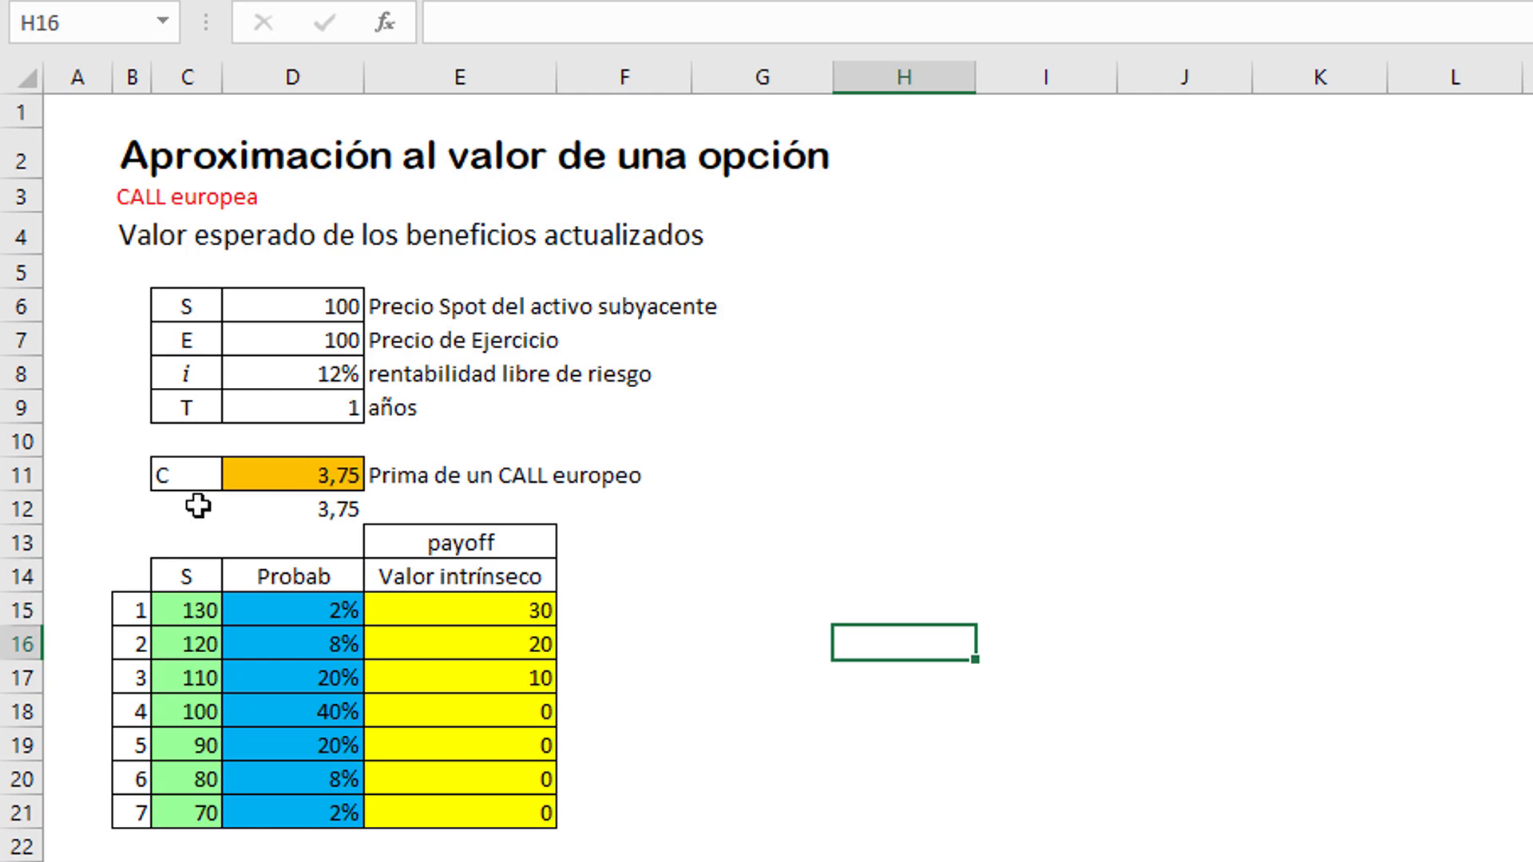
Step: Review the expected discounted payoff method across the intrinsic values in E15:E21, the probabilities in D15:D21 and the premium formula in D11
left_click(128, 238)
left_click(197, 264)
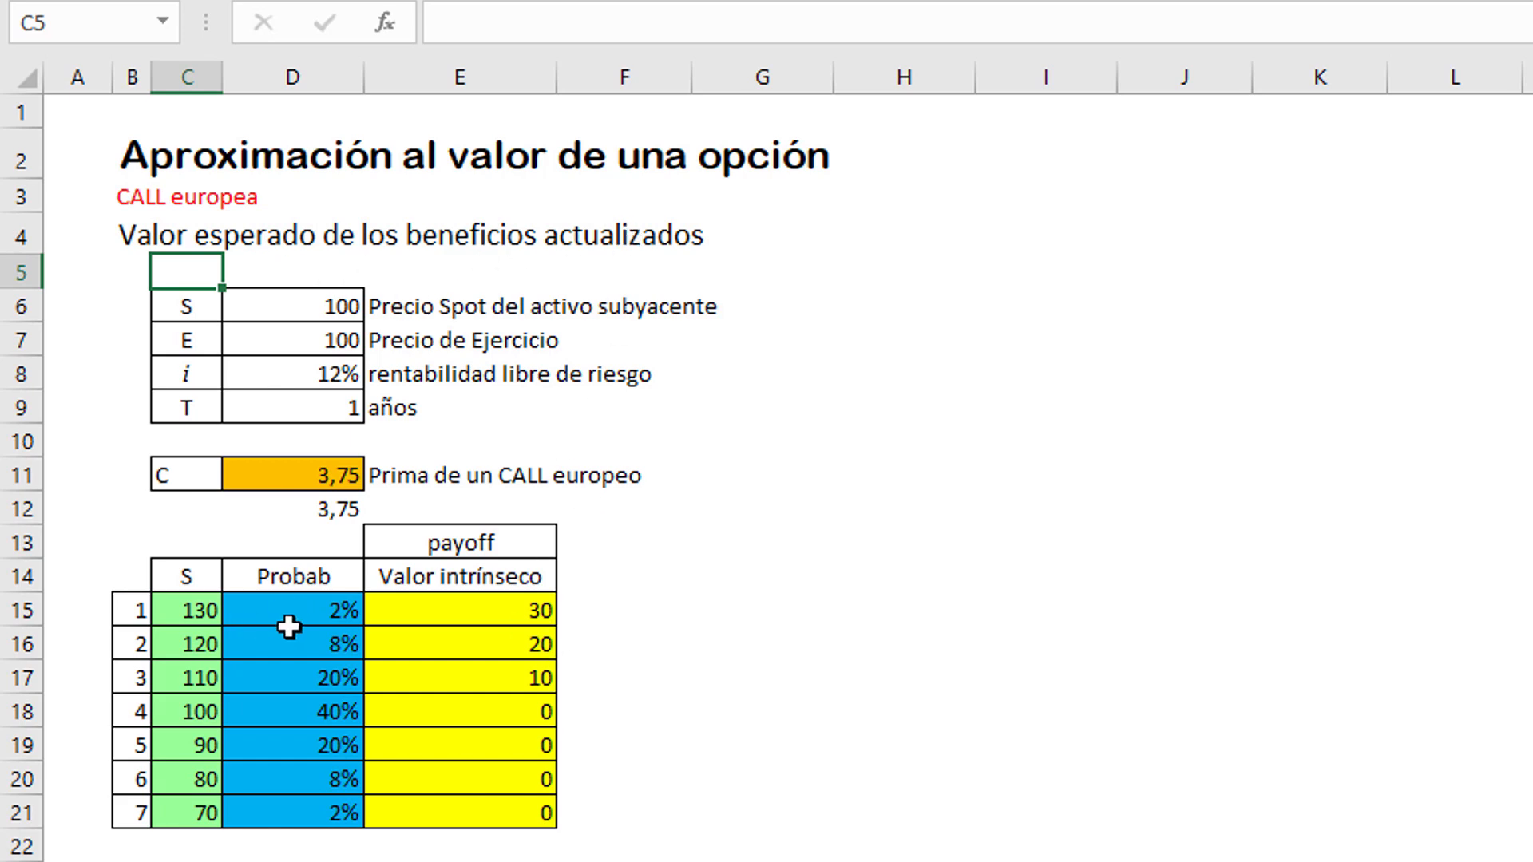
left_click_drag(420, 611, 455, 814)
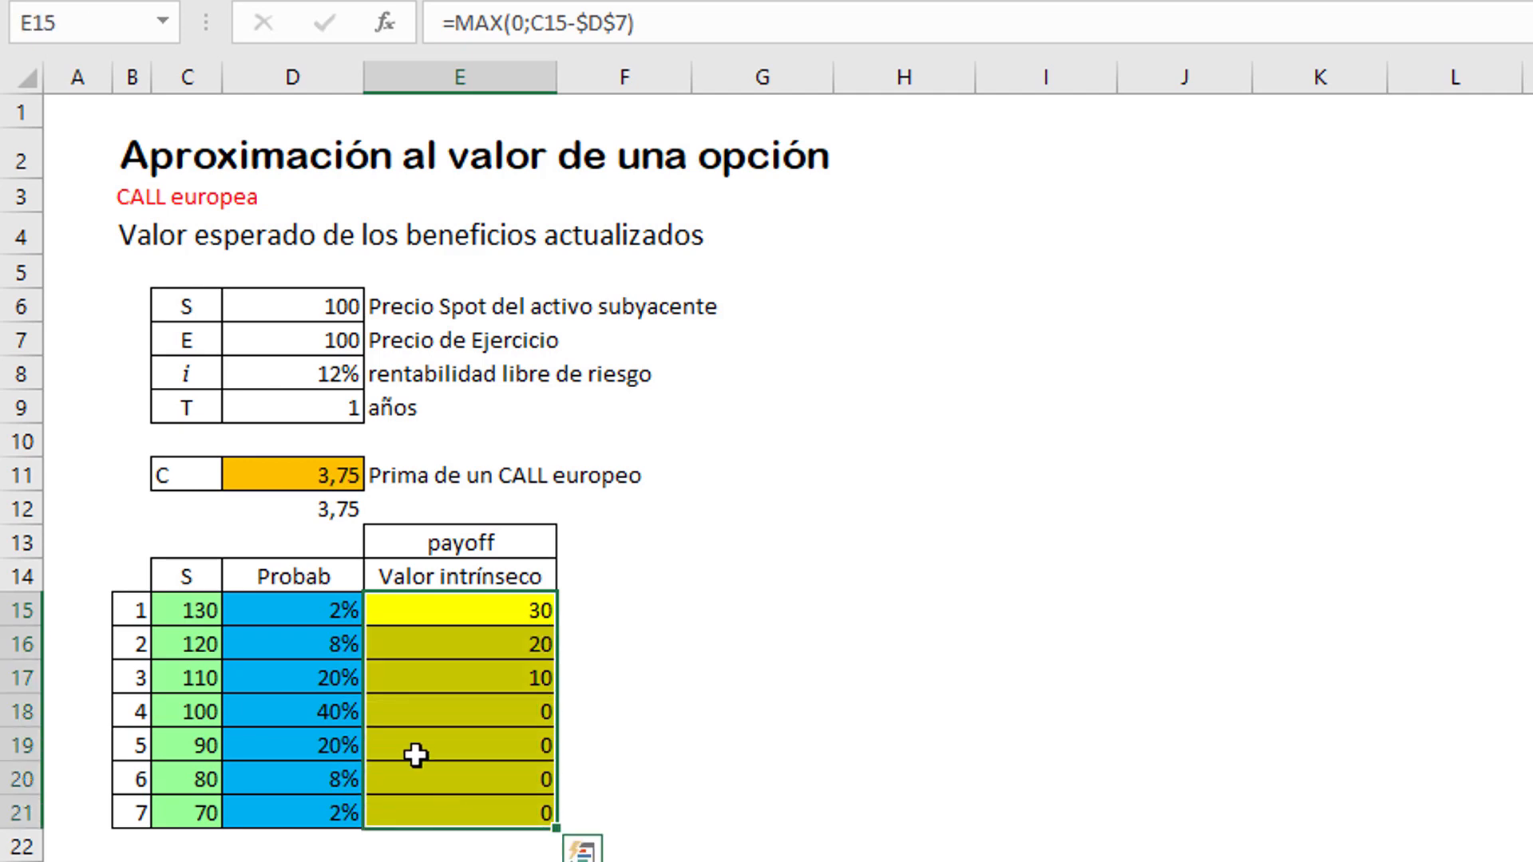
left_click(301, 611)
left_click_drag(301, 612, 297, 816)
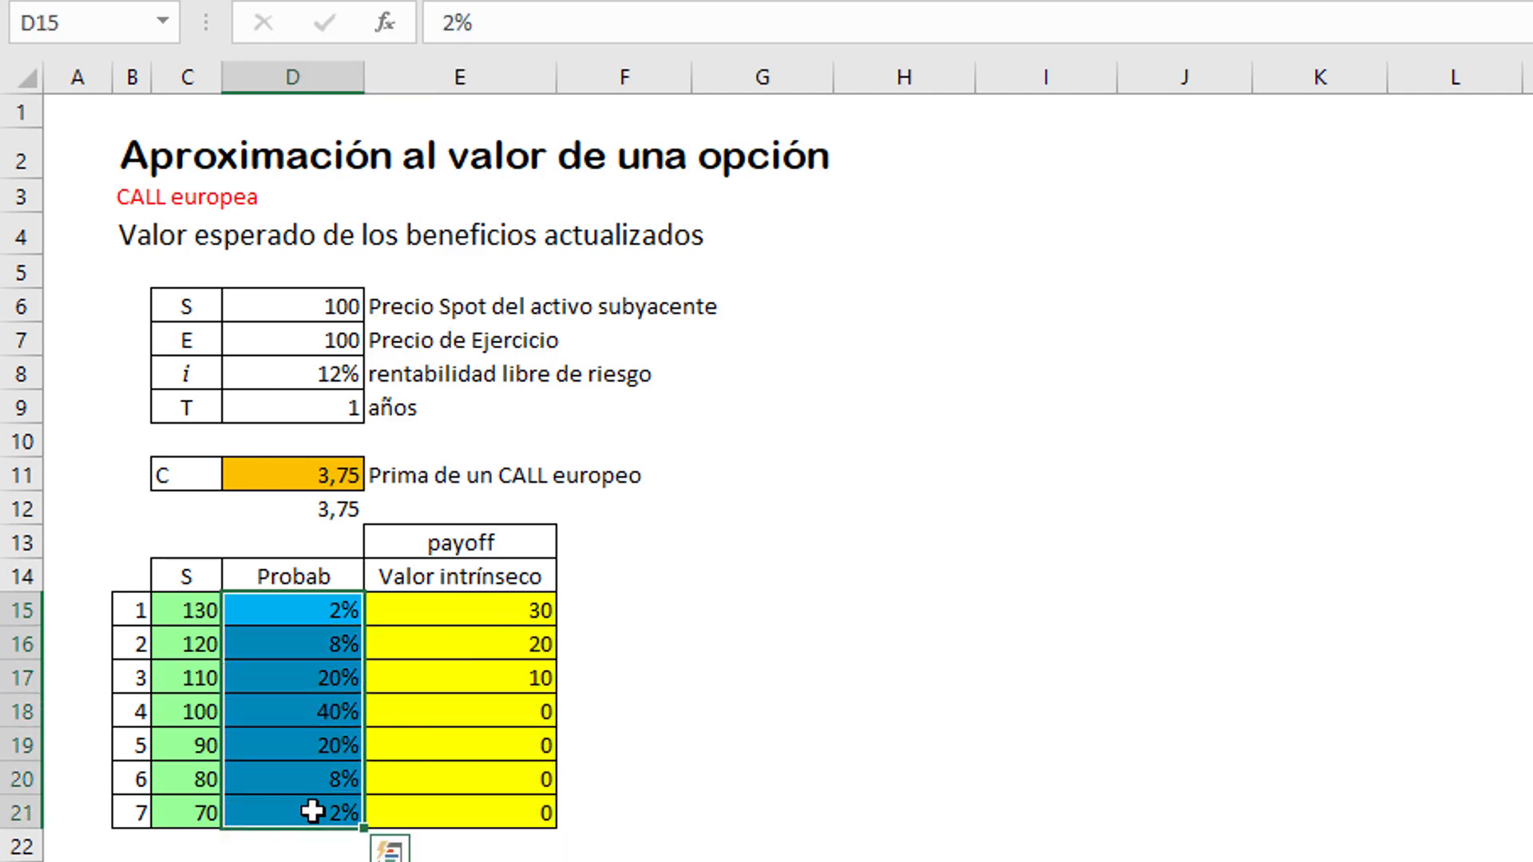
left_click(421, 779)
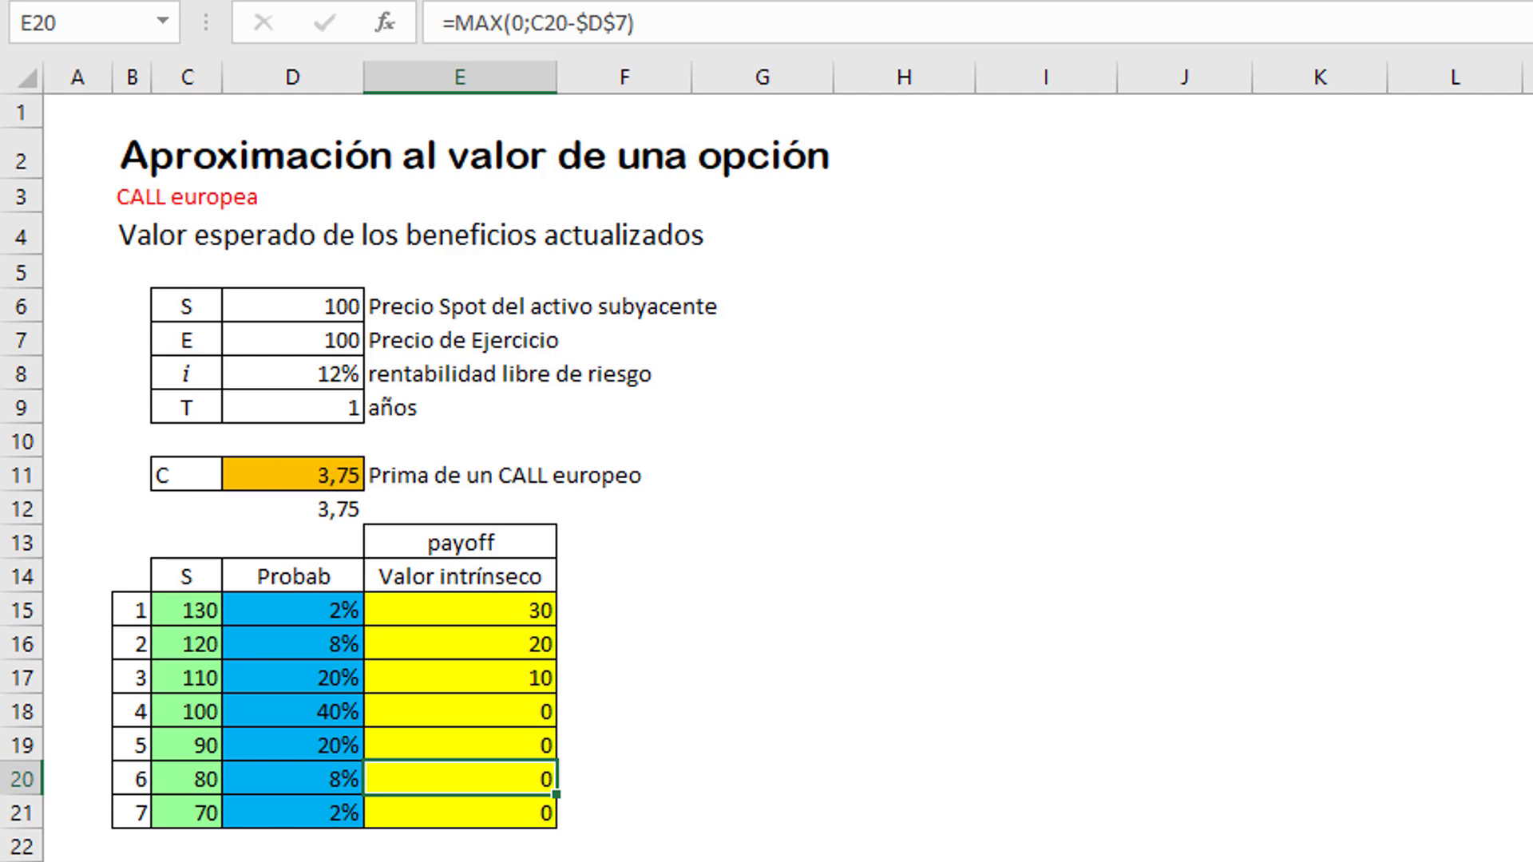
left_click(288, 478)
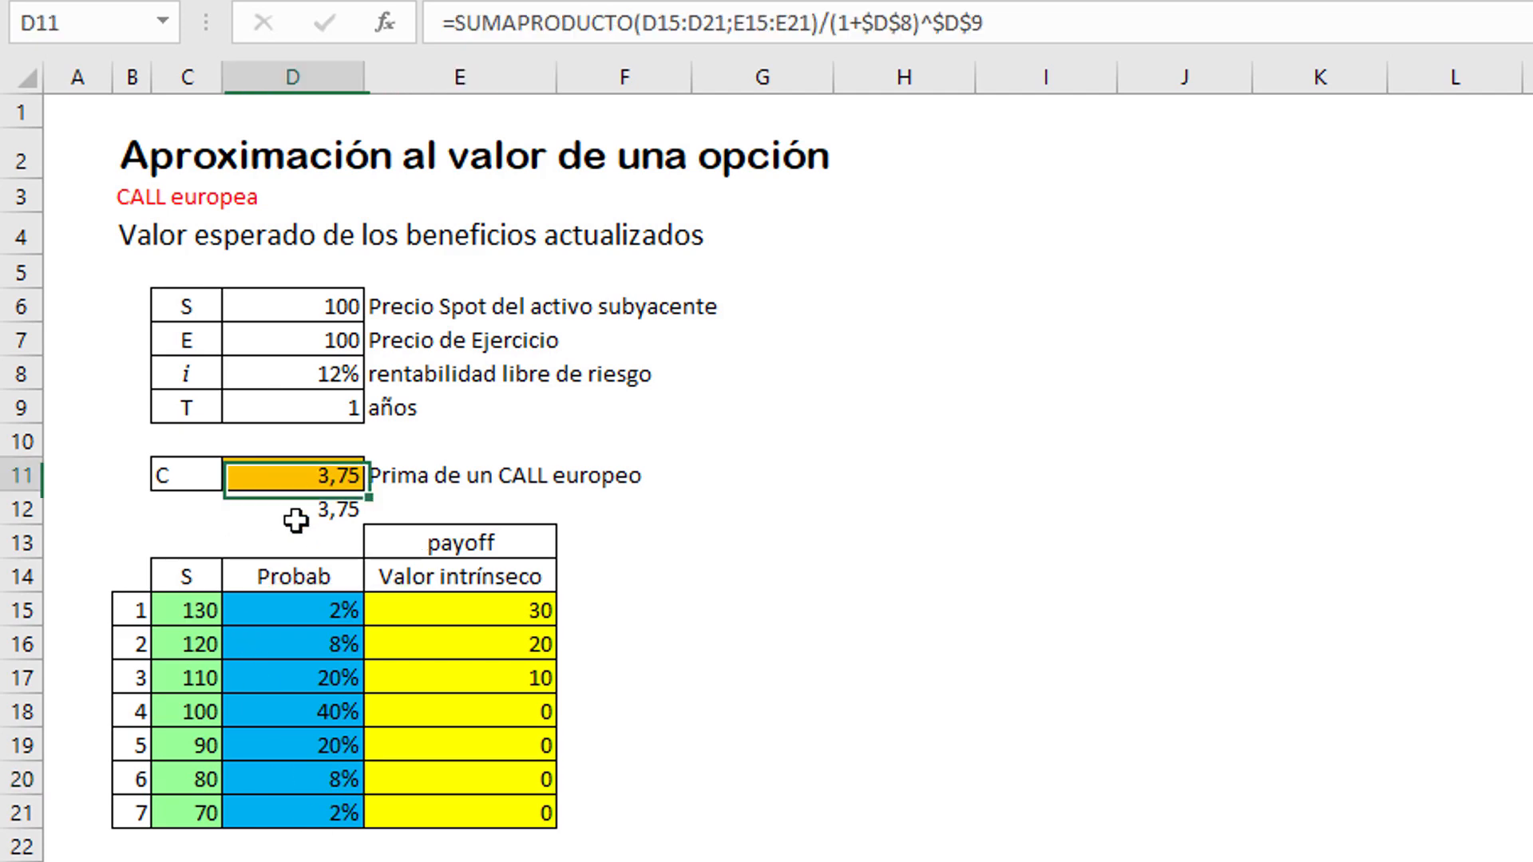